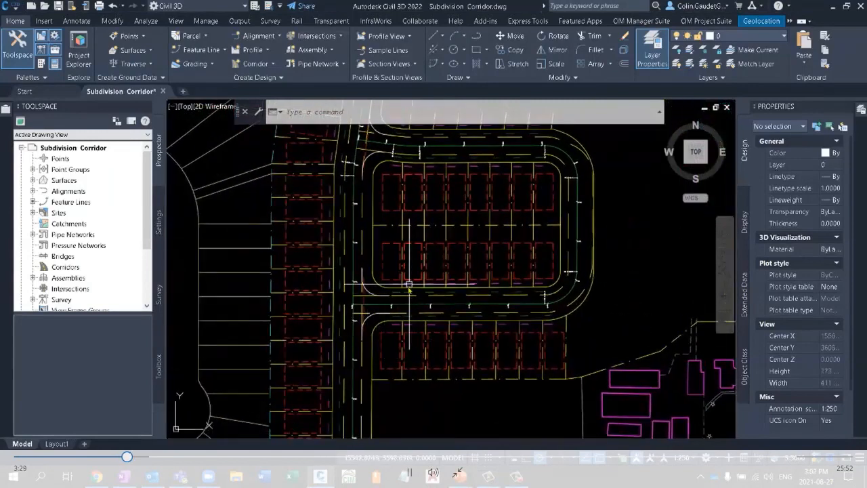
Step: Inspect the upper curb return alignment where the loop street's southern leg meets the main street
scroll(358, 303, "up", 4)
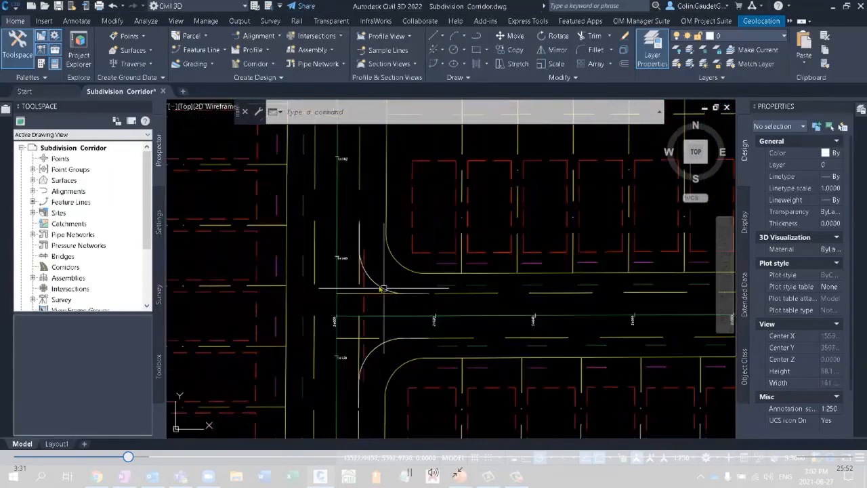
left_click(372, 282)
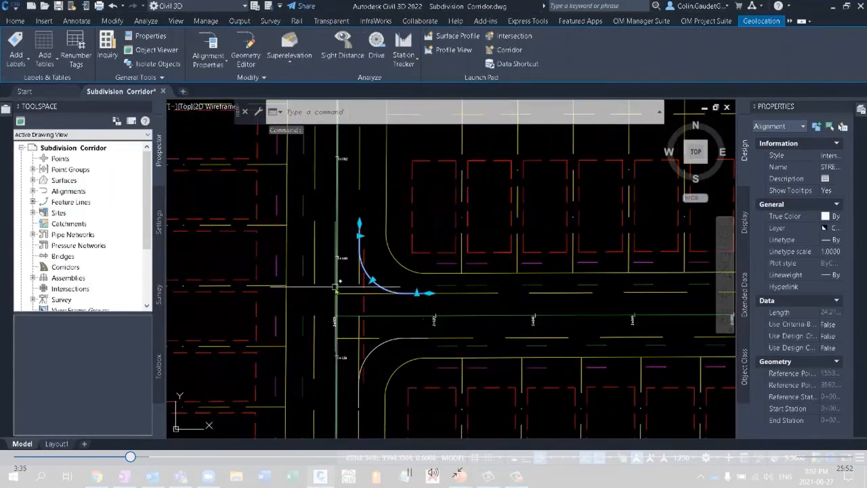
key("Escape")
left_click(390, 312)
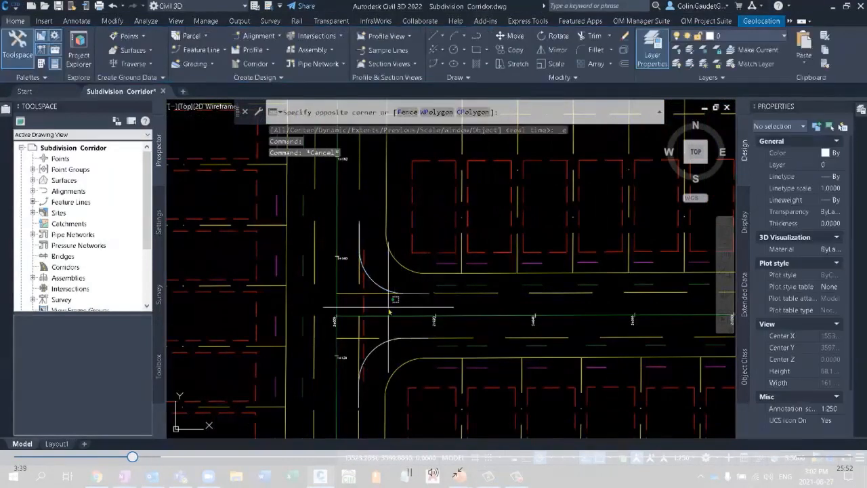
key("Escape")
scroll(393, 315, "down", 5)
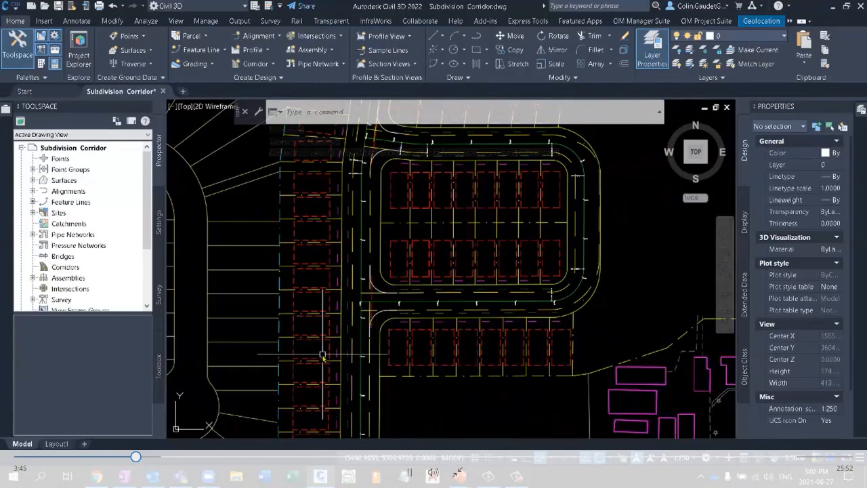
Step: Examine the road assemblies beside the profile views, including the left Target Not Found subassembly and the small curb return assembly
scroll(323, 354, "down", 4)
mouse_move(502, 278)
middle_mouse_down()
mouse_move(460, 339)
mouse_move(408, 375)
middle_mouse_up()
middle_click_drag(563, 223, 521, 323)
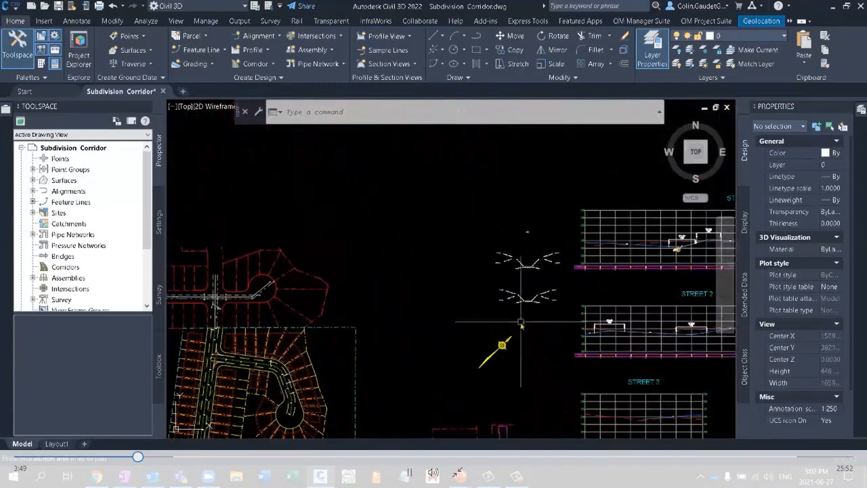
scroll(538, 315, "up", 4)
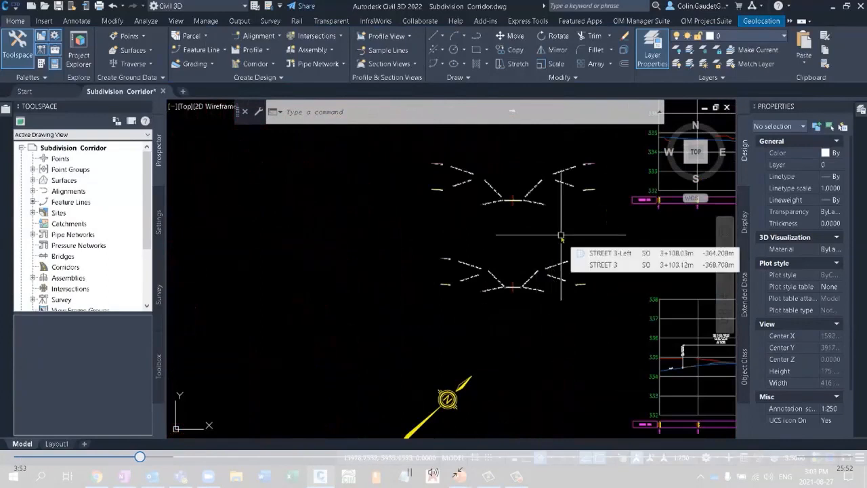
scroll(535, 203, "up", 5)
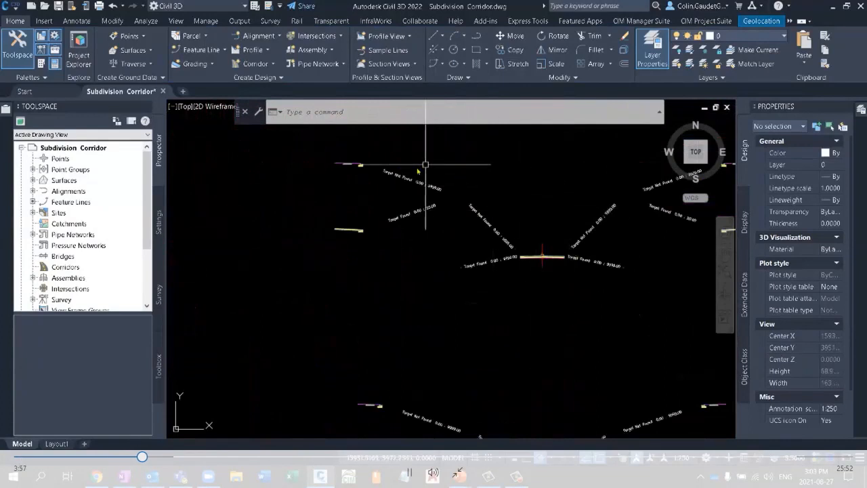
left_click(494, 231)
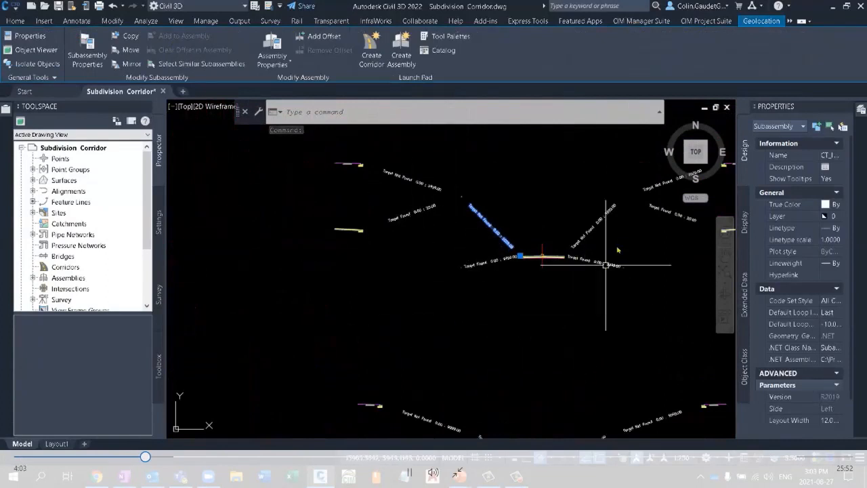
key("Escape")
middle_click_drag(625, 245, 568, 292)
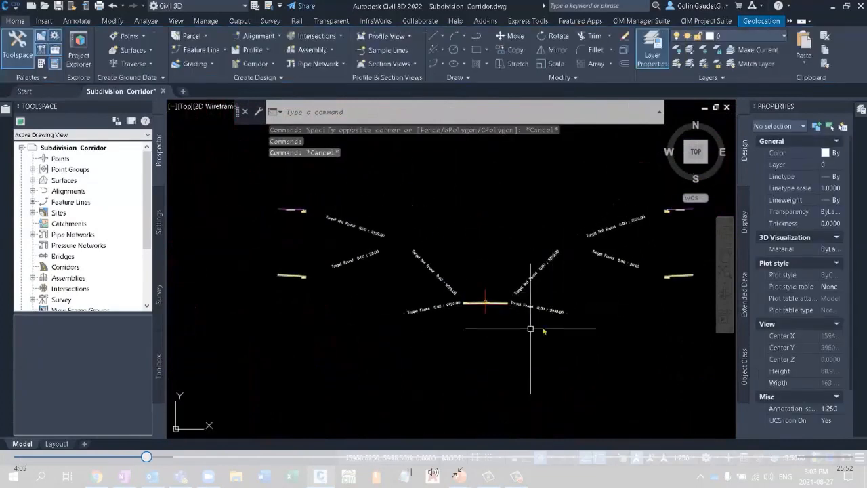
mouse_move(561, 324)
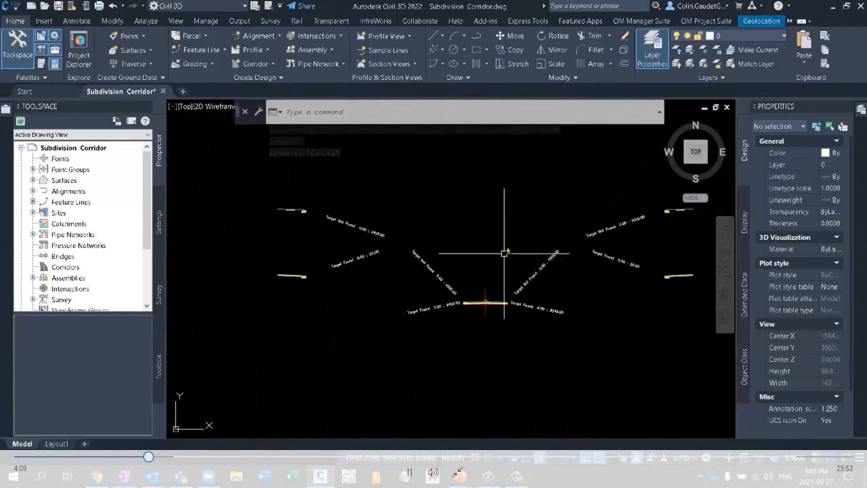
middle_click_drag(511, 240, 488, 277)
scroll(488, 273, "down", 2)
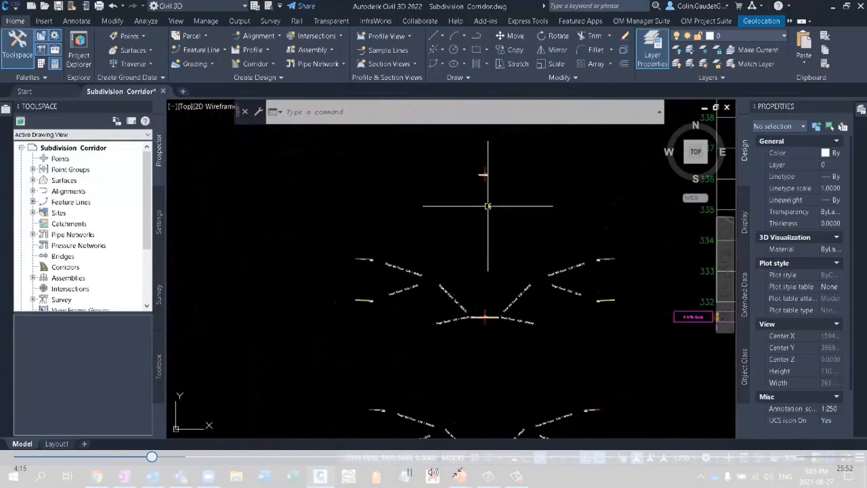
scroll(485, 175, "up", 5)
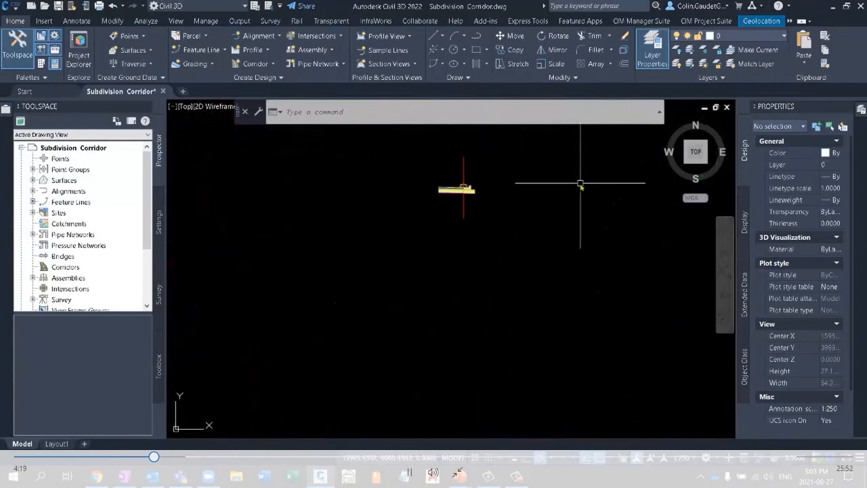
Step: Create a corridor named Subdivision using the STREET 1 alignment and profile with the Primary Road Full Section assembly
scroll(576, 167, "down", 5)
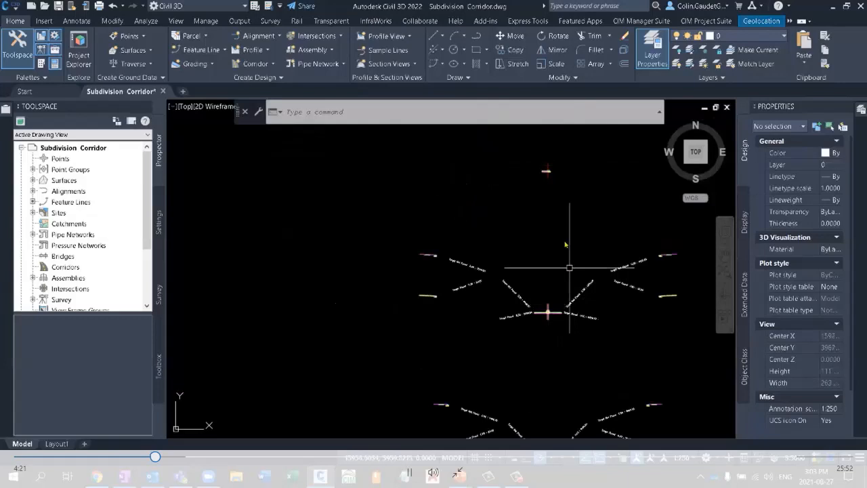
scroll(552, 311, "down", 3)
scroll(483, 319, "down", 4)
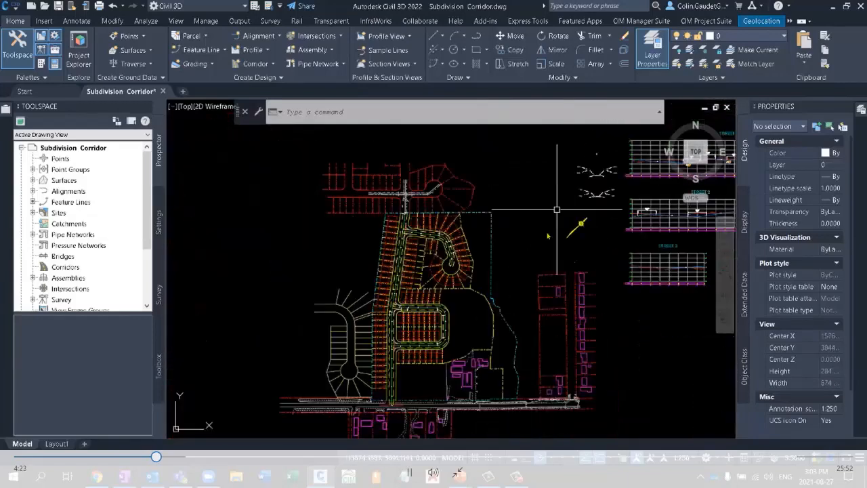
scroll(395, 371, "up", 1)
scroll(395, 371, "up", 3)
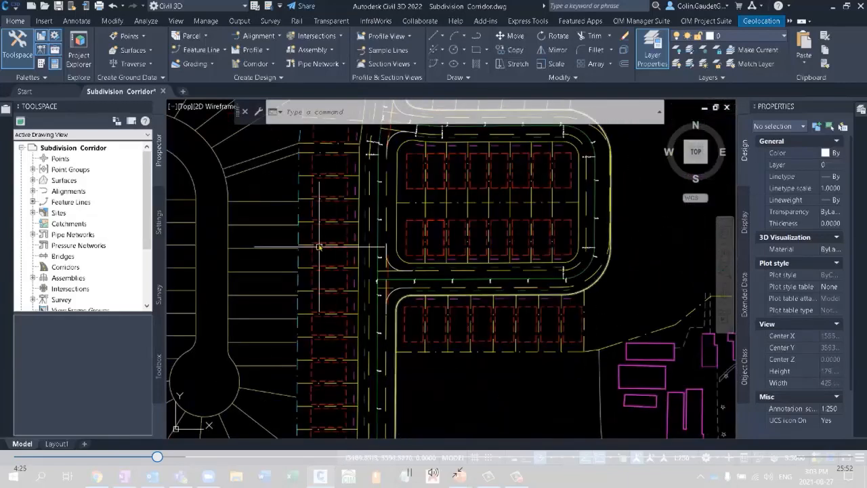
left_click(265, 64)
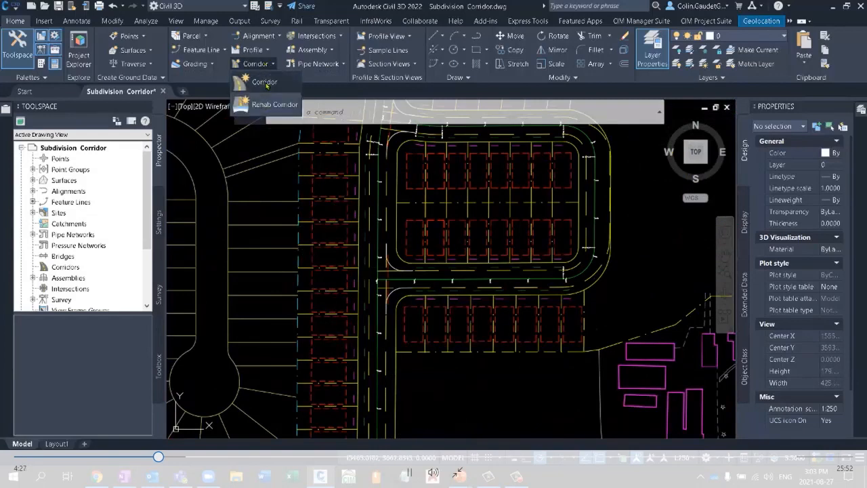
left_click(265, 82)
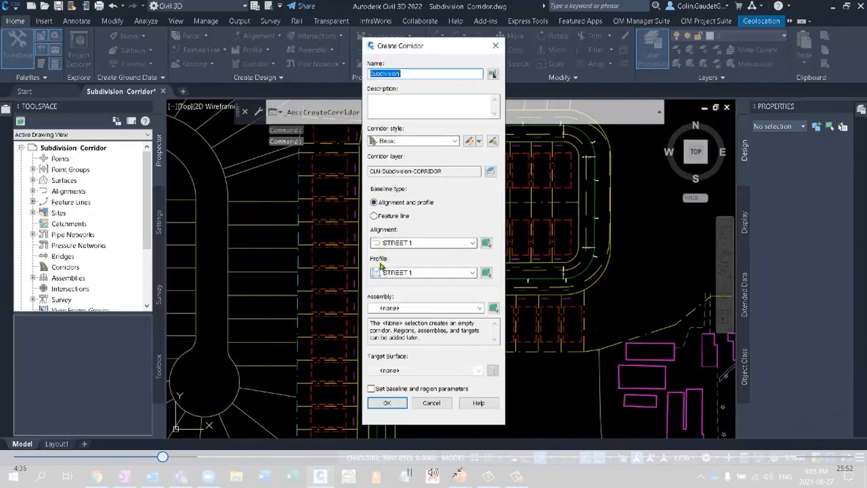
left_click(409, 308)
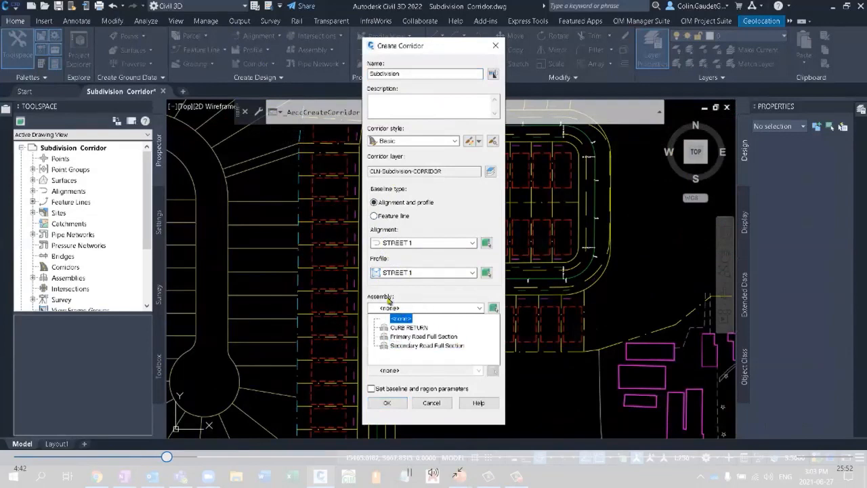
left_click(421, 339)
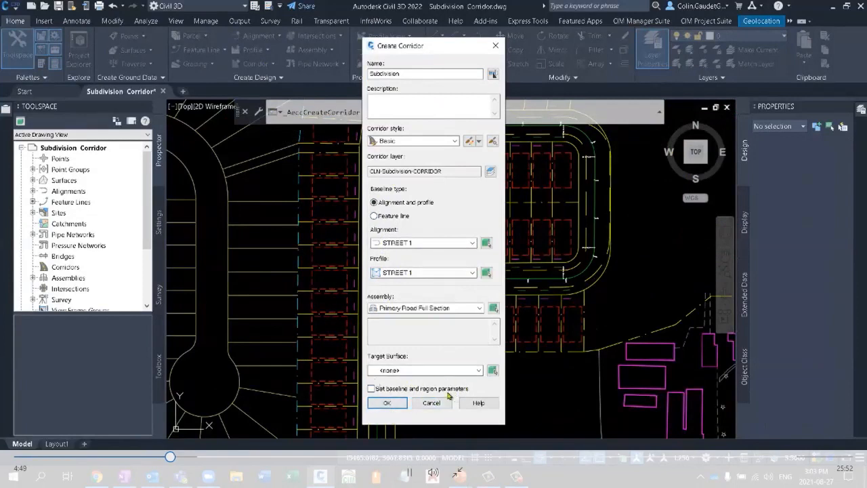
left_click(387, 403)
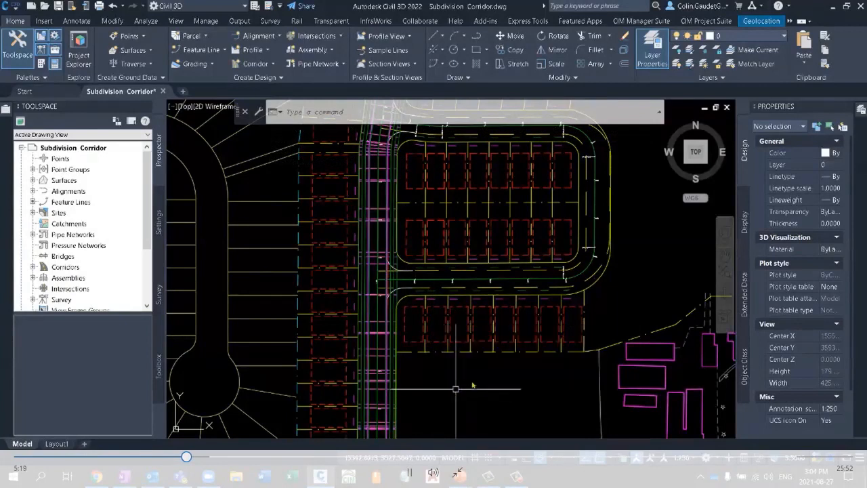
Step: Stretch the corridor's south end grip so the region starts at the dashed property line north of the existing road
middle_click_drag(399, 383, 409, 312)
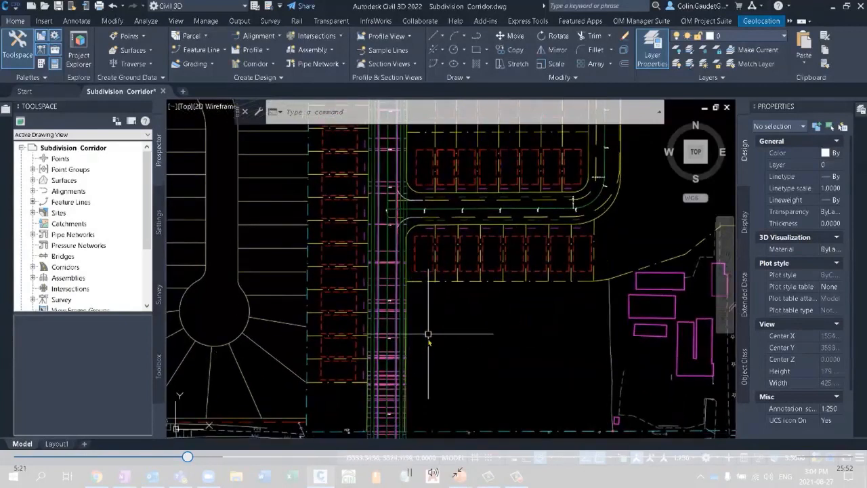
middle_click_drag(391, 383, 397, 302)
left_click(397, 302)
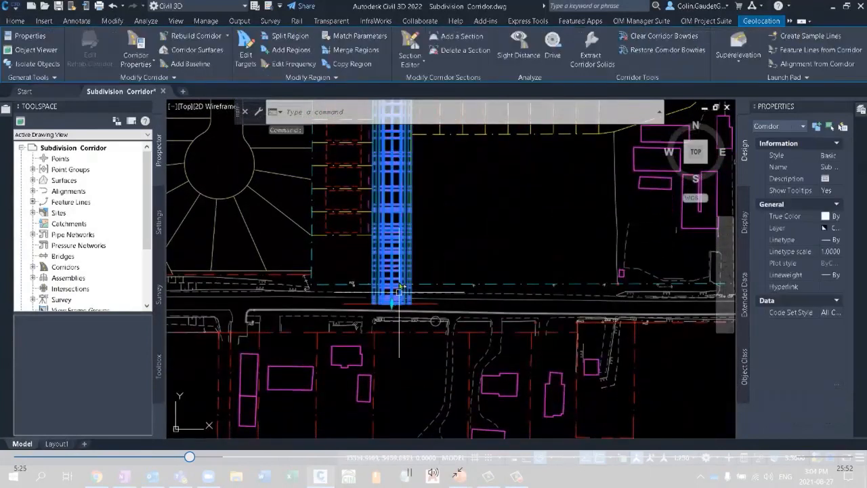
scroll(410, 298, "up", 4)
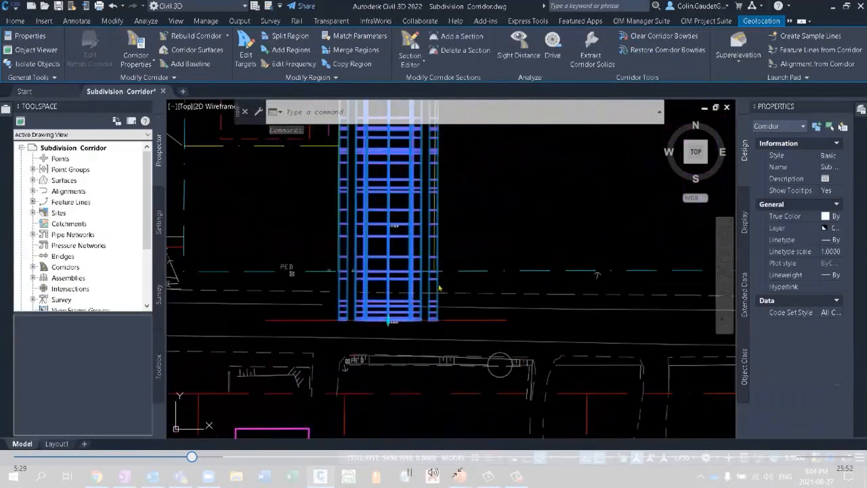
left_click(388, 273)
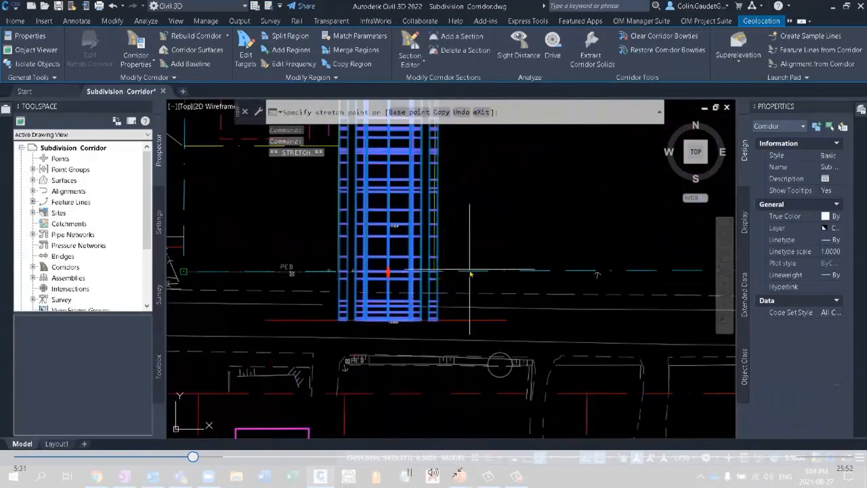
left_click(468, 274)
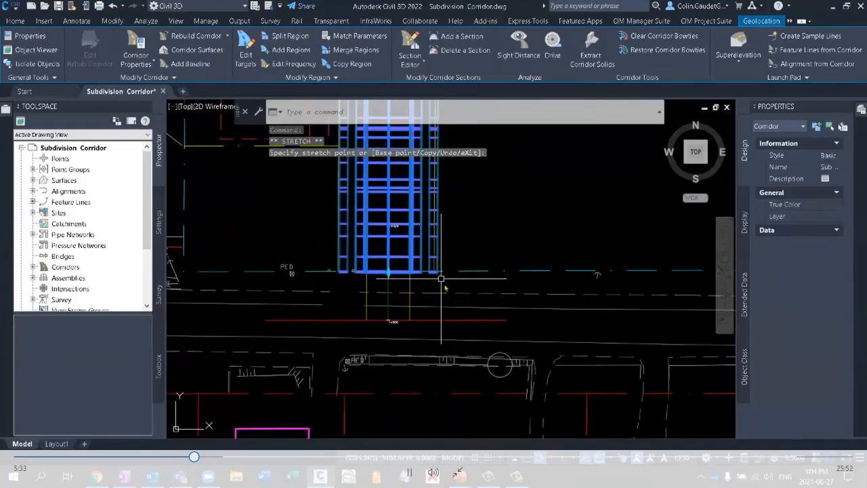
Step: Check where the corridor ends at the north boundary and how it runs past the side street intersections
scroll(448, 400, "down", 8)
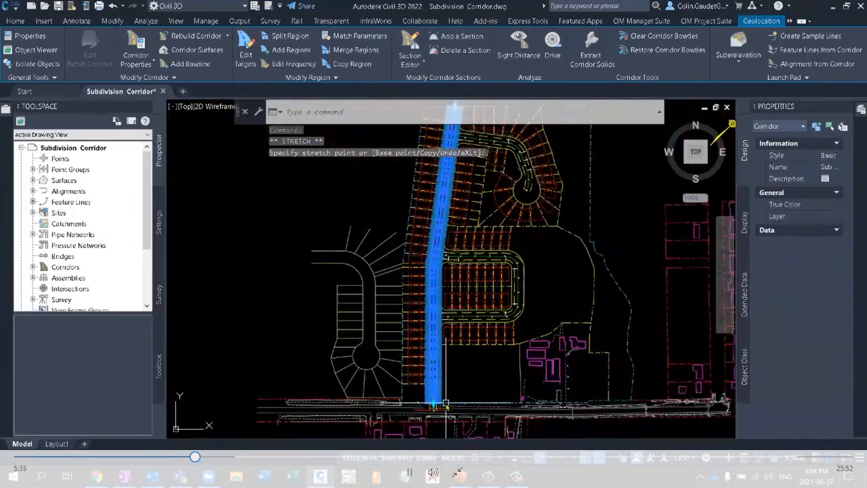
scroll(458, 169, "up", 5)
scroll(462, 231, "up", 4)
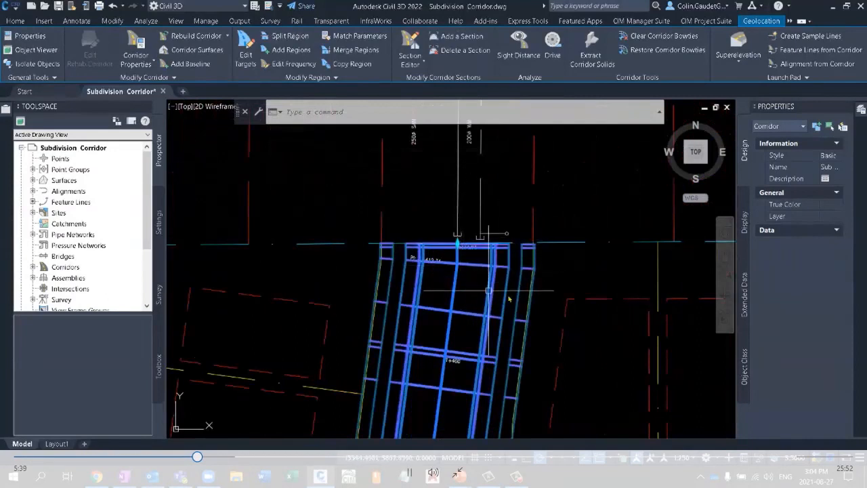
scroll(508, 302, "down", 5)
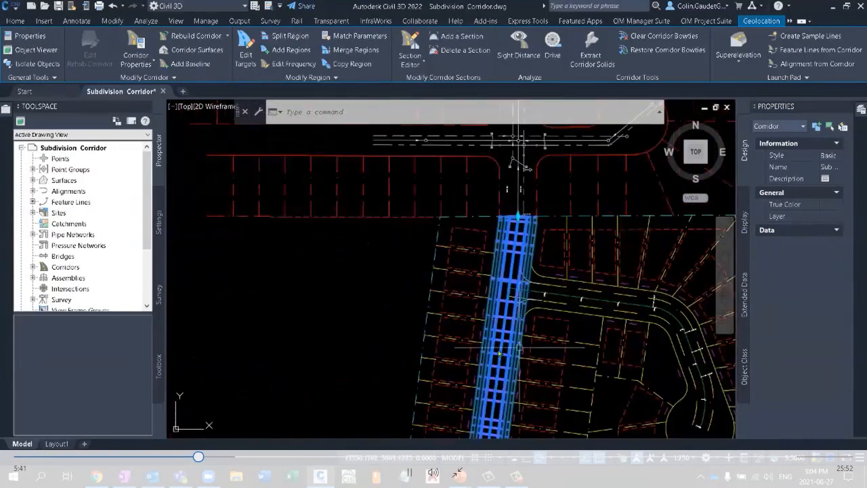
middle_click_drag(515, 374, 503, 172)
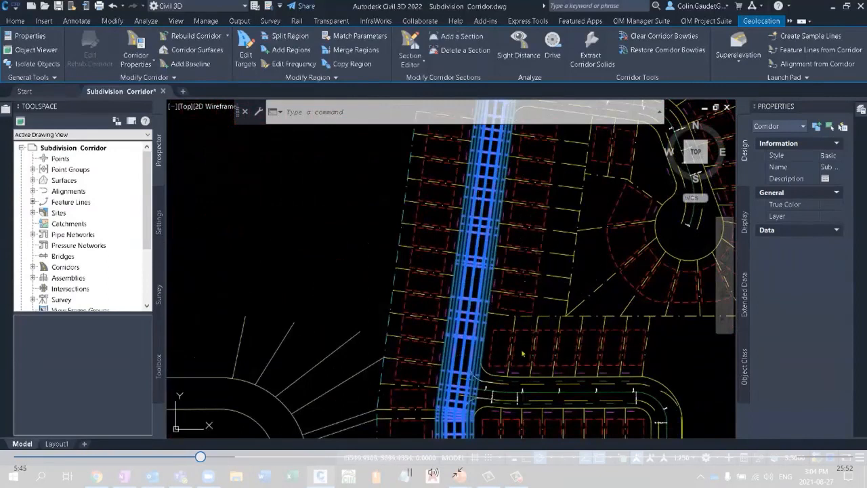
middle_click_drag(522, 353, 488, 258)
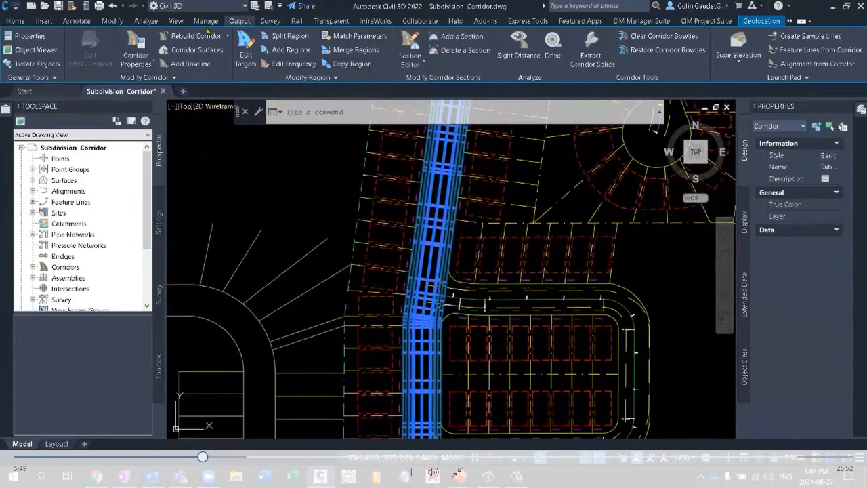
Step: Review the STREET 1 baseline and its Primary Road region in the corridor properties, and close them without changes
left_click(136, 44)
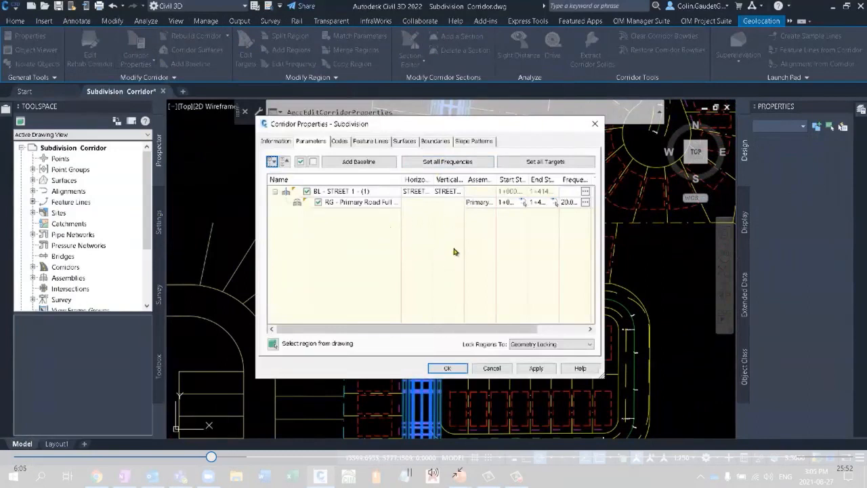
left_click(352, 194)
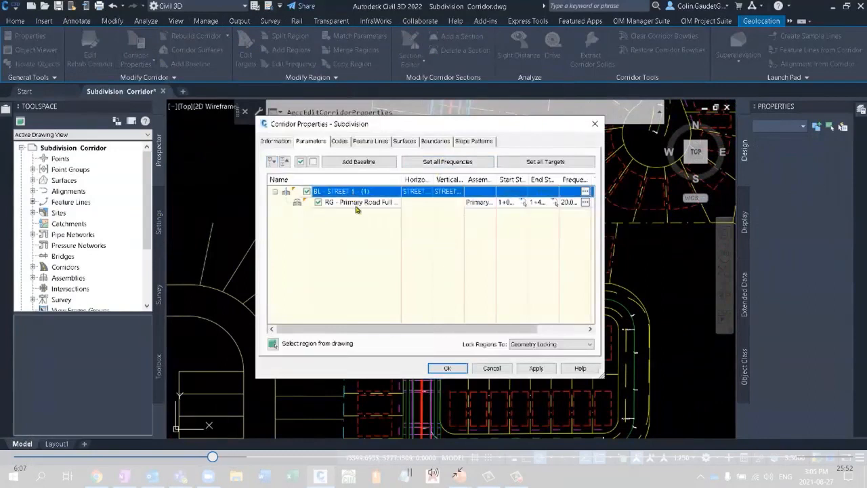
left_click(357, 205)
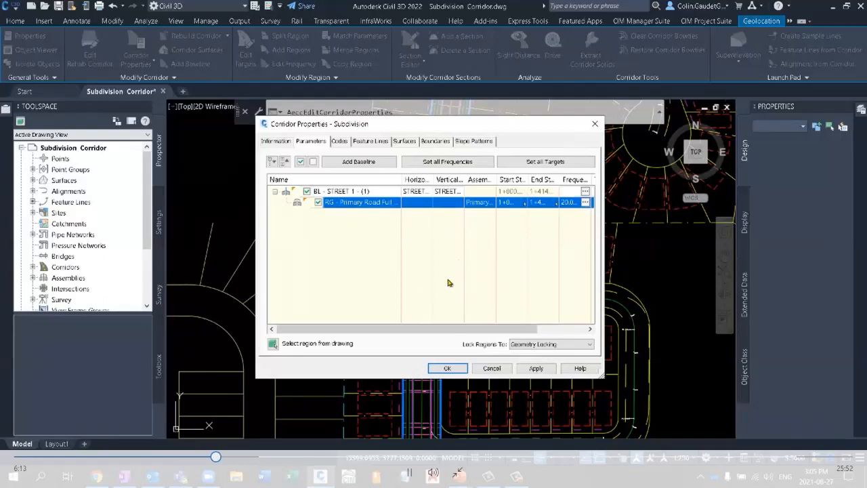
left_click(493, 369)
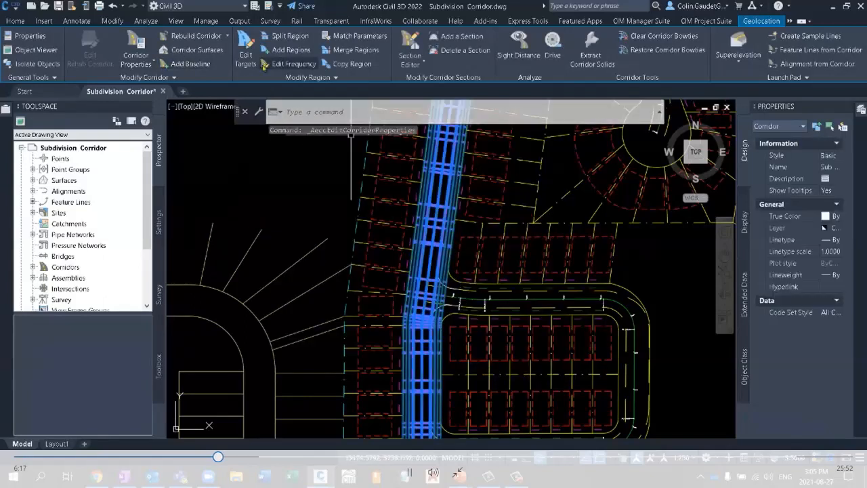
scroll(462, 319, "up", 3)
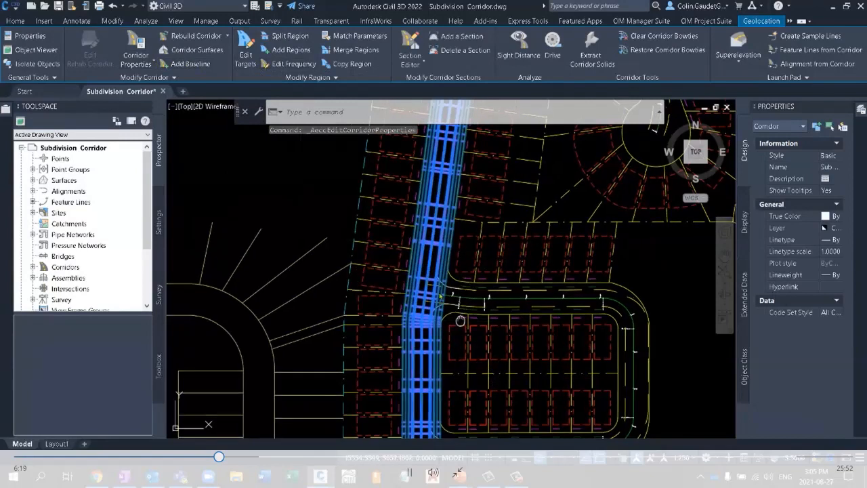
Step: Set the curve increment of the Primary Road Full Section region's assembly frequency to 5 m
left_click(293, 64)
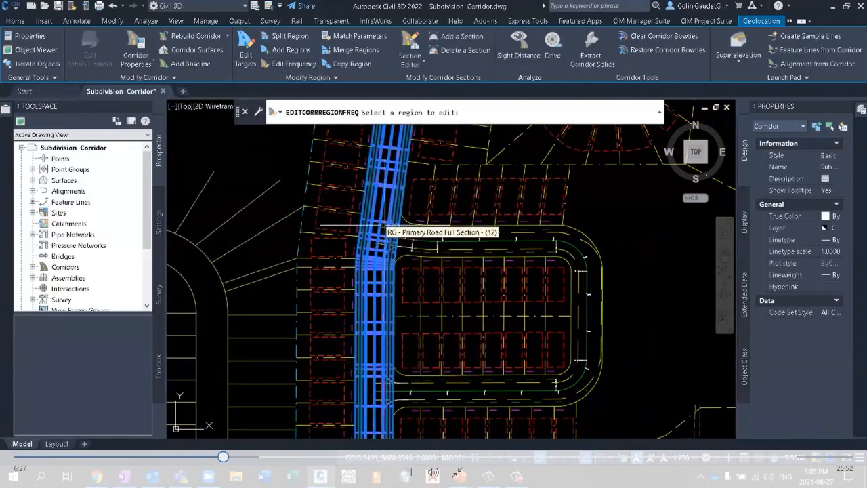
left_click(385, 366)
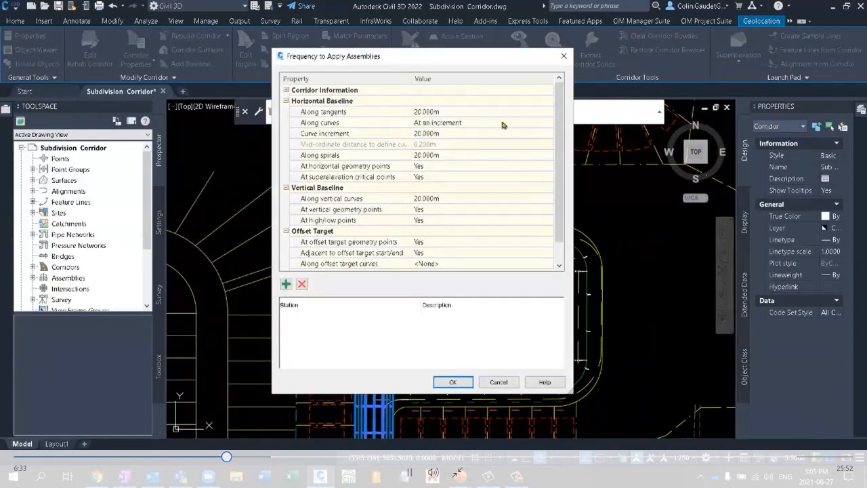
left_click(438, 135)
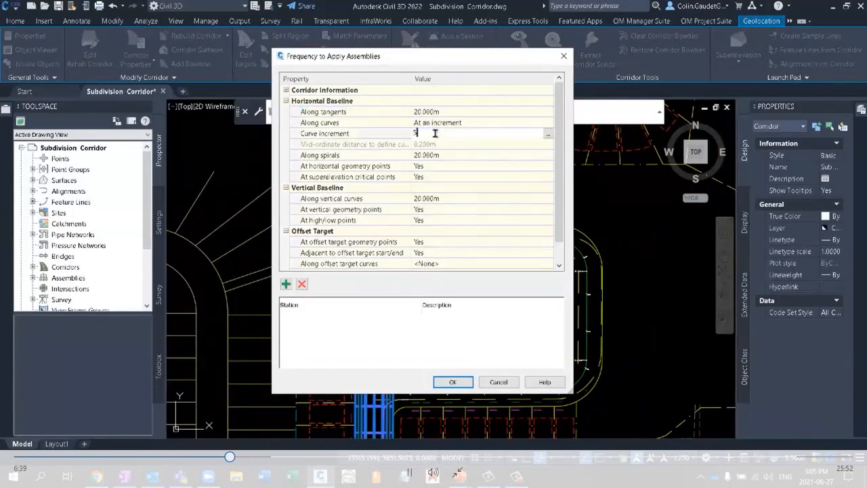
left_click(452, 381)
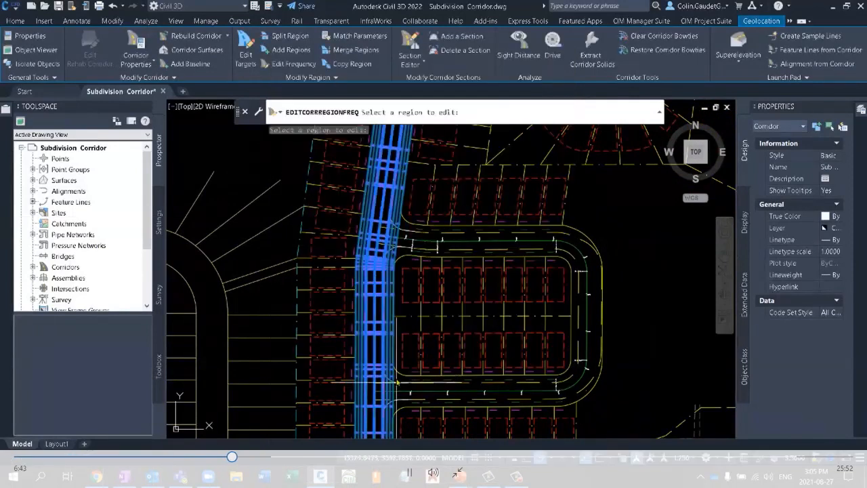
key("Escape")
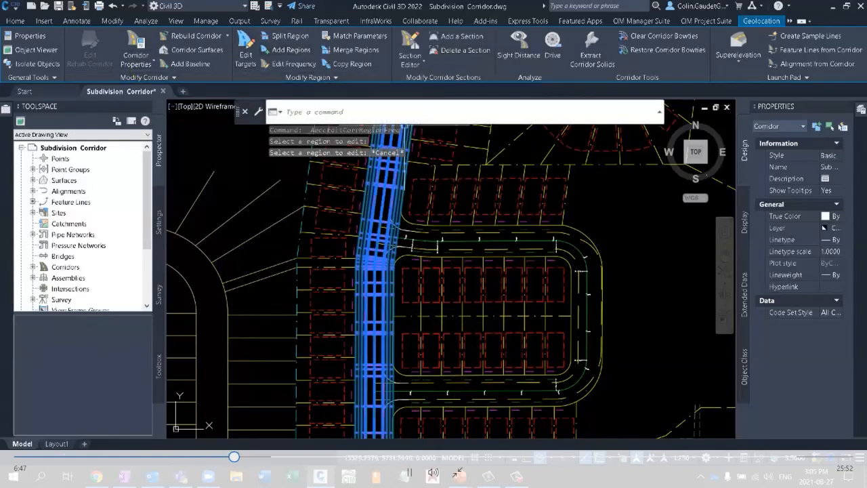
Step: Deselect the corridor and open the Corridor Mapper setup for the Subdivision corridor
middle_click_drag(438, 341, 482, 264)
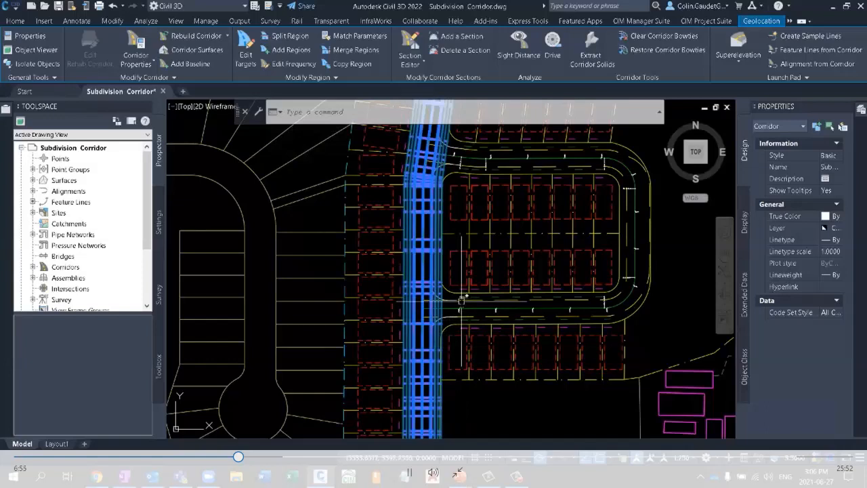
scroll(453, 360, "up", 2)
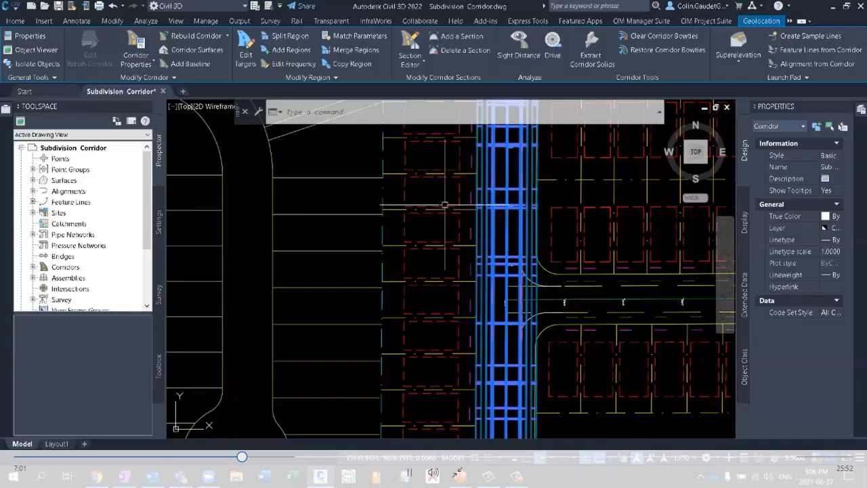
scroll(452, 217, "down", 2)
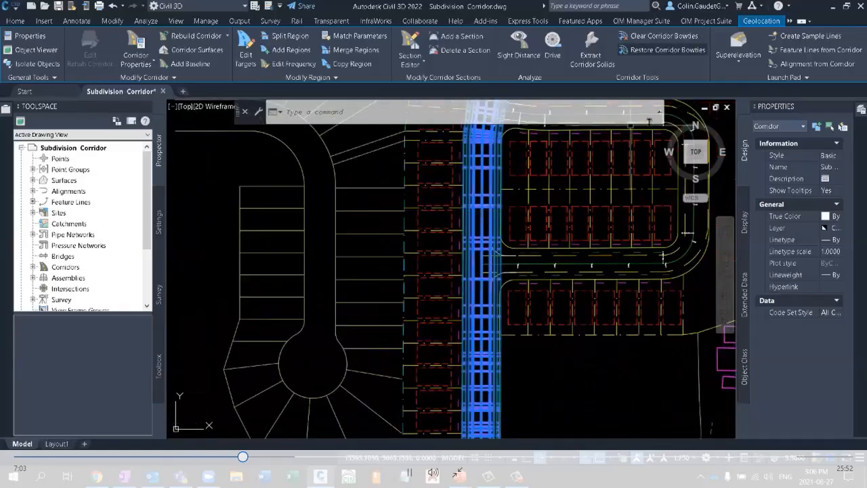
key("Escape")
middle_click_drag(542, 213, 520, 231)
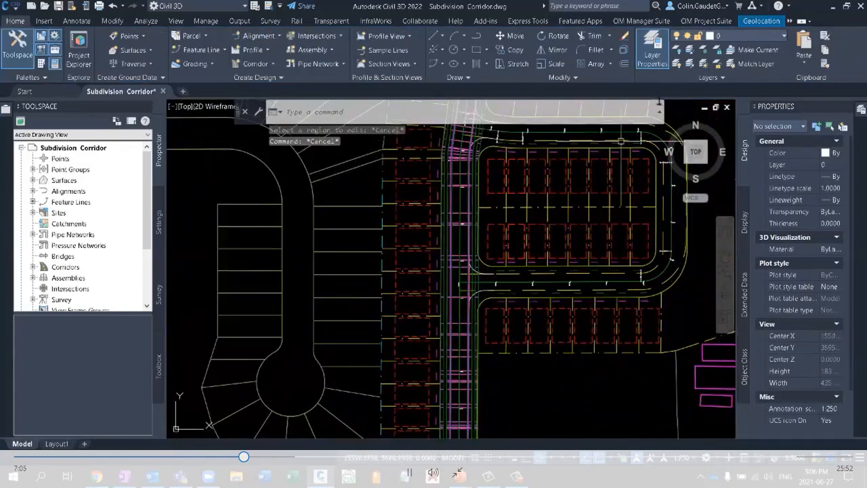
left_click(706, 20)
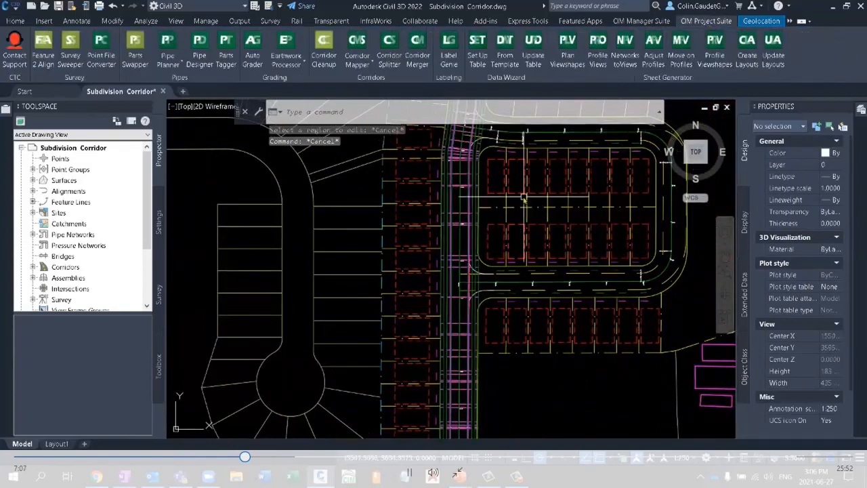
left_click(372, 64)
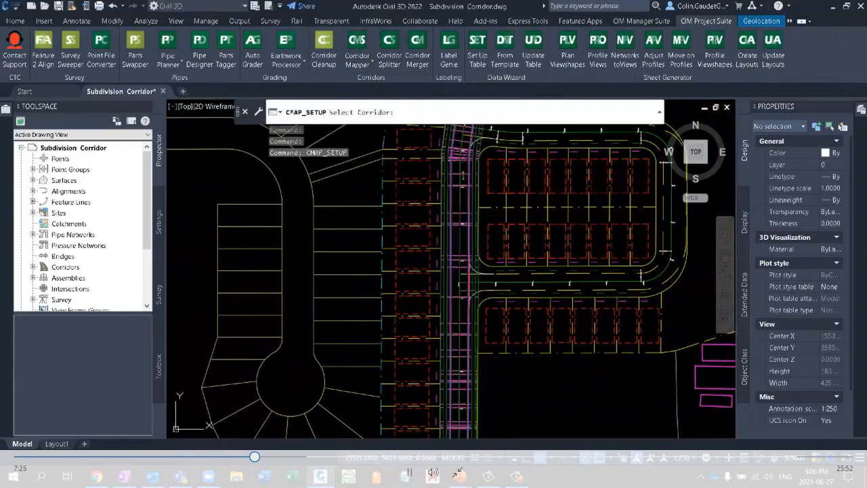
left_click(455, 323)
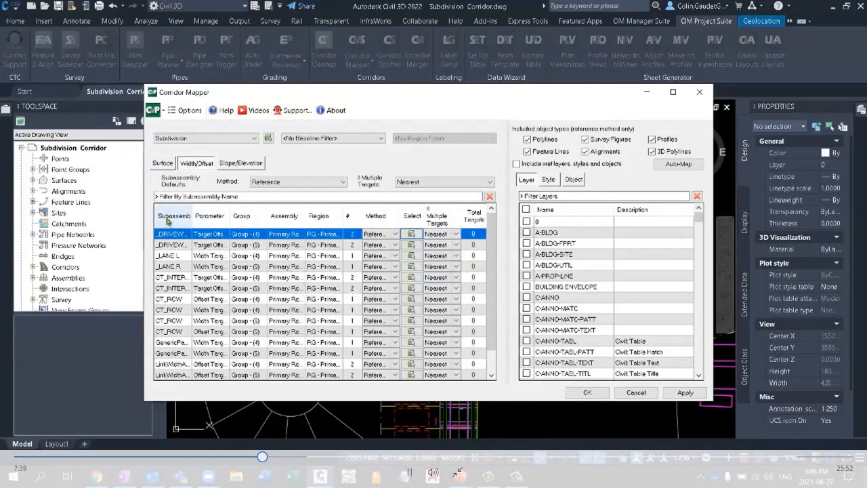
Step: Widen the subassembly name column, filter the width/offset targets by "dri" and select _DRIVEWAY LEFT
left_click_drag(192, 216, 263, 215)
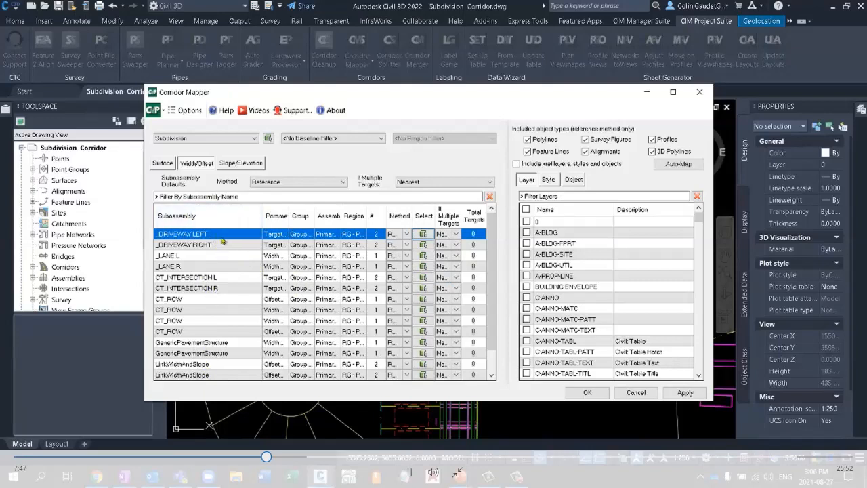
scroll(298, 264, "down", 1)
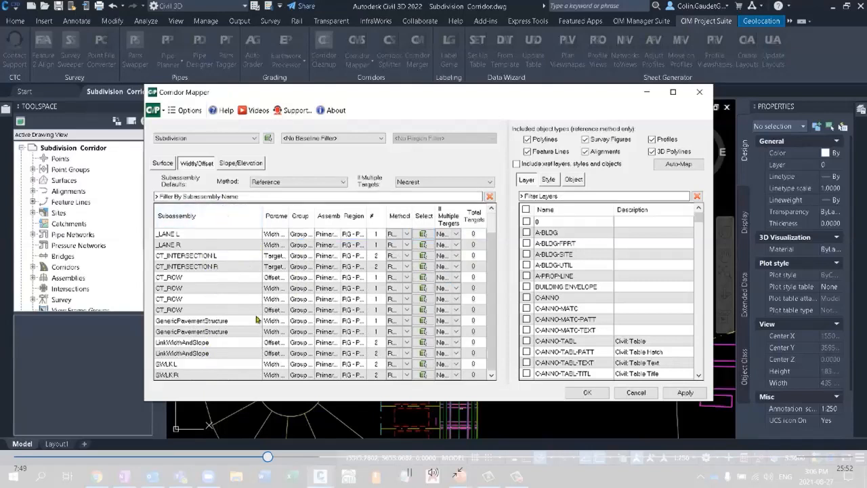
scroll(244, 339, "up", 1)
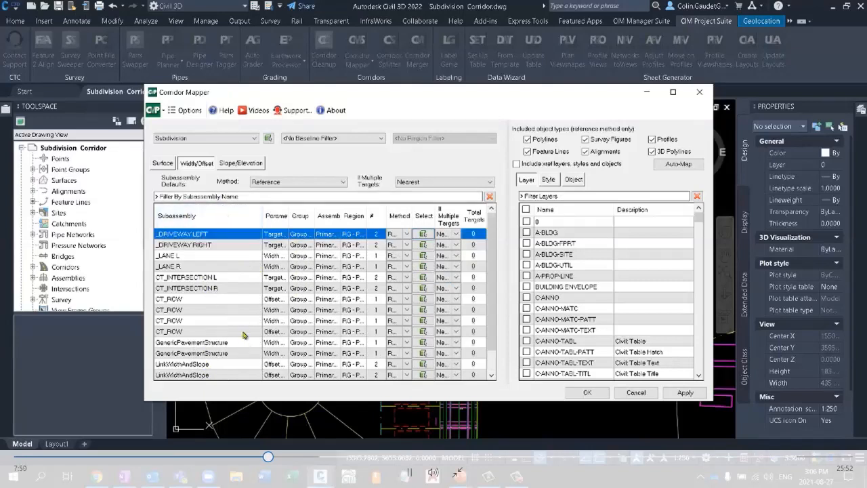
left_click(221, 195)
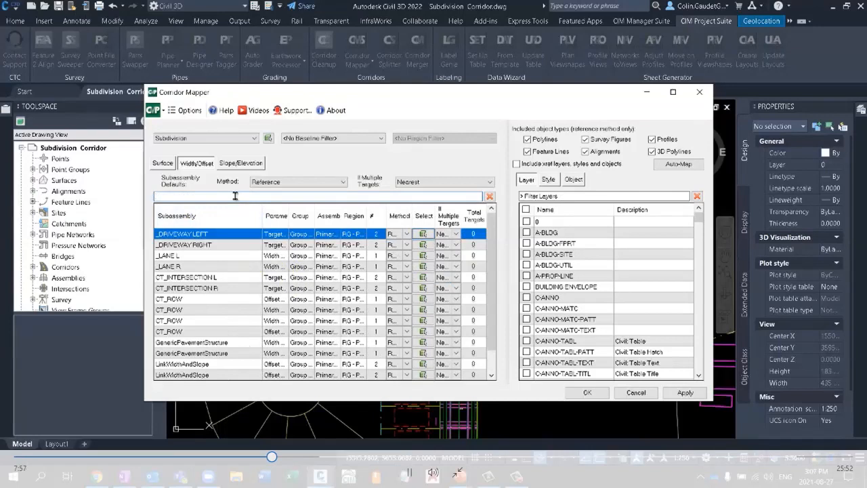
type("dri")
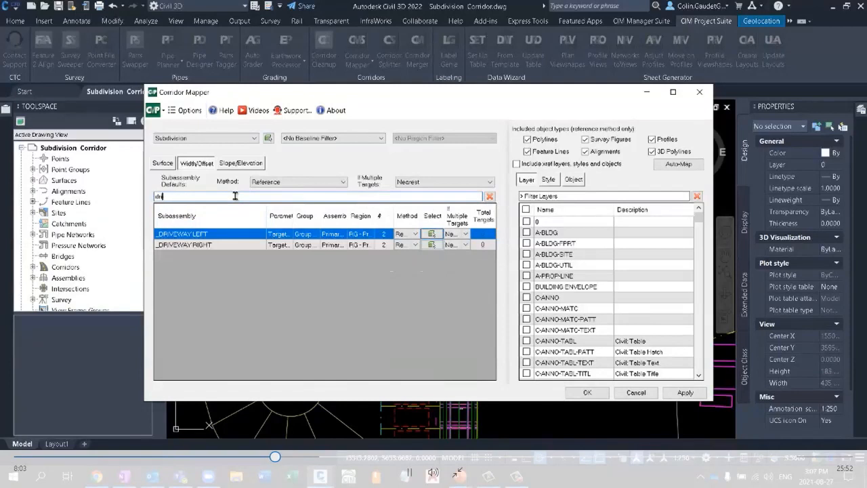
left_click(207, 246)
left_click(207, 234)
left_click(208, 245)
left_click(207, 234)
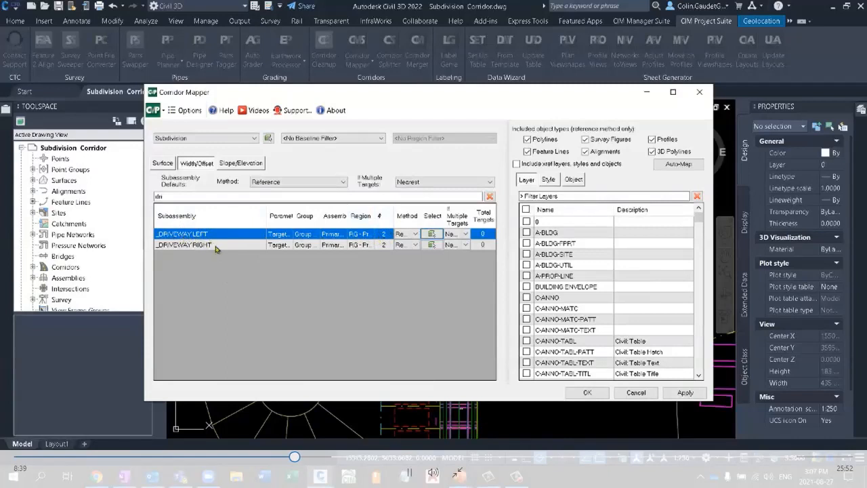
Step: Filter the layers by "driv" and assign CT_DRIVEWAY LEFT ST1 as the target layer for _DRIVEWAY LEFT
left_click_drag(415, 99, 415, 89)
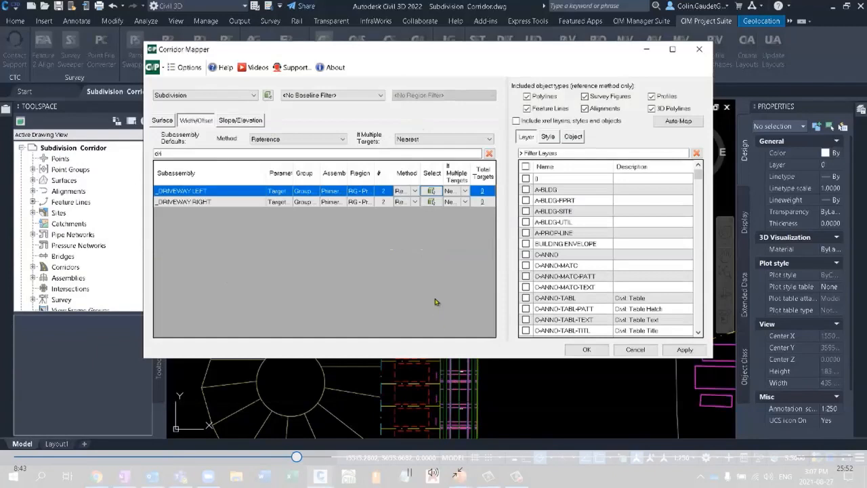
left_click(559, 153)
scroll(575, 239, "down", 10)
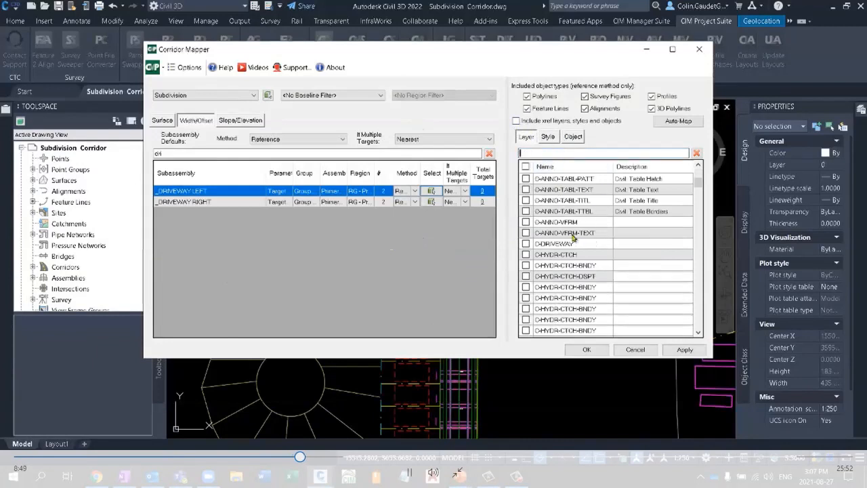
scroll(577, 288, "up", 10)
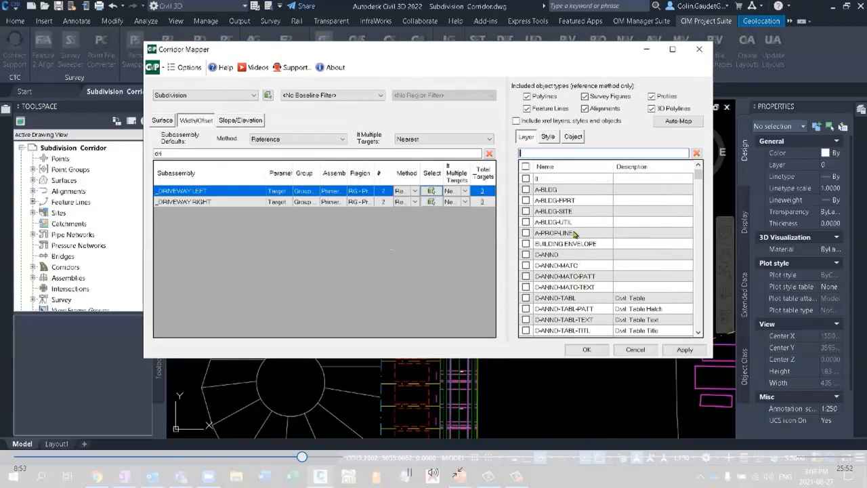
type("driv")
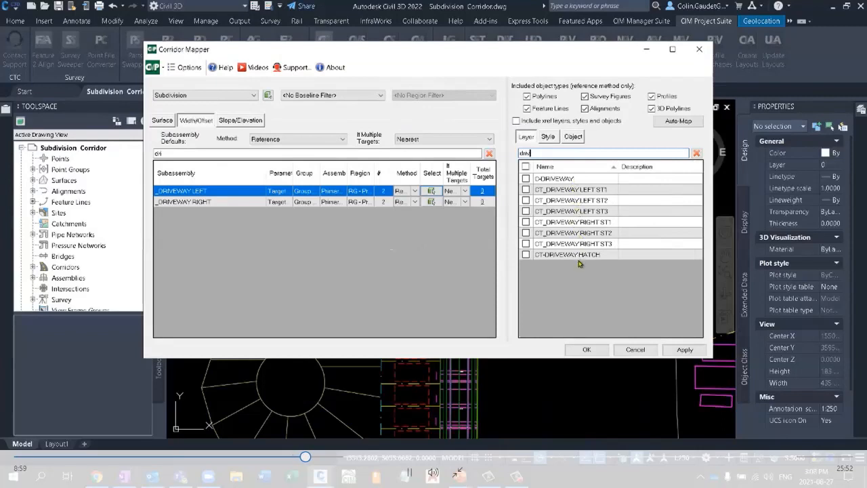
left_click(592, 191)
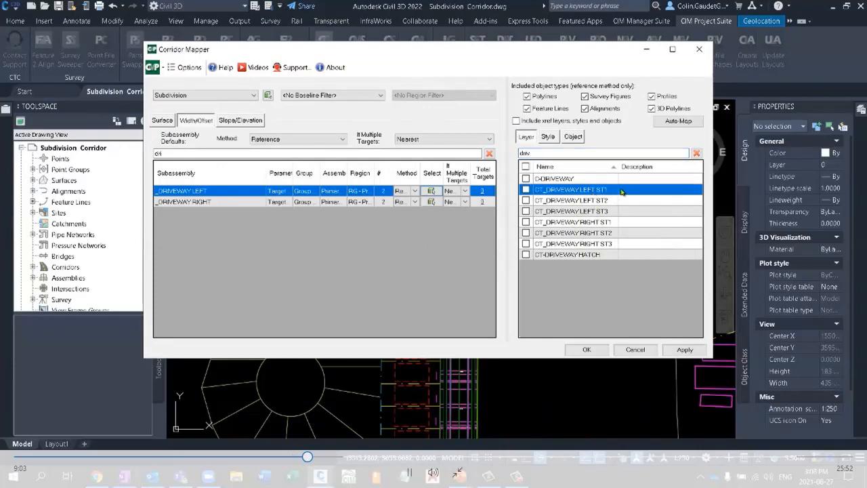
left_click(527, 190)
Step: Assign the layer CT_DRIVEWAY RIGHT ST1 as the target for the _DRIVEWAY RIGHT subassembly
left_click(238, 202)
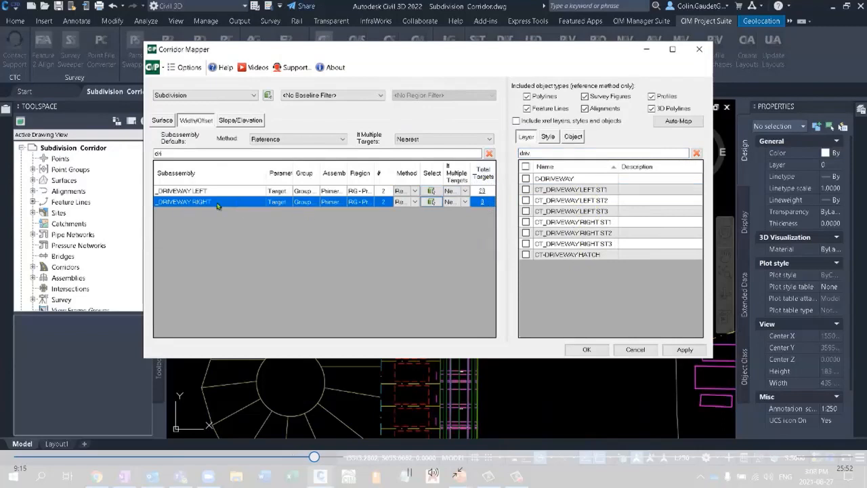
left_click(594, 223)
left_click(527, 222)
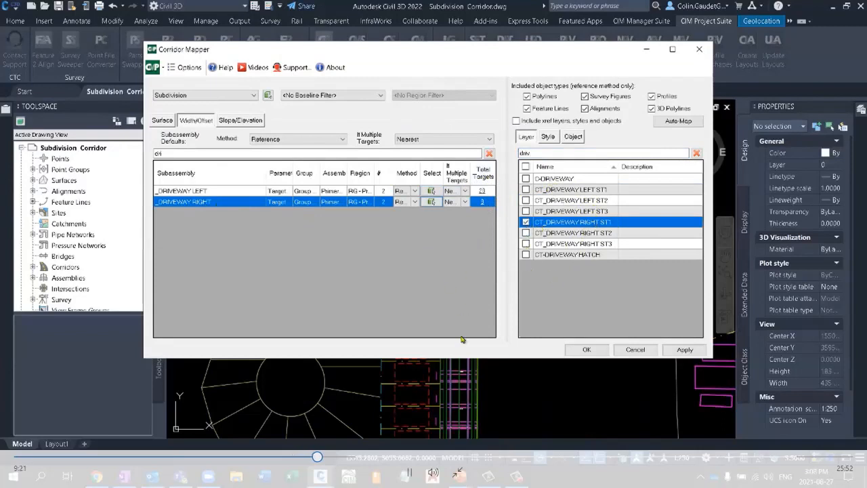
Step: Clear the subassembly filter, go through the lane, intersection and CT_ROW targets, and select CT_INTERSECTION R
left_click_drag(169, 153, 148, 156)
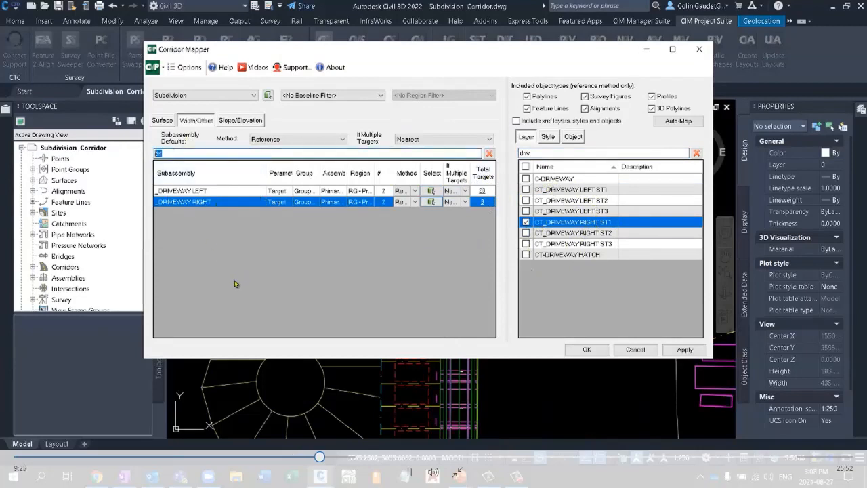
key("BackSpace")
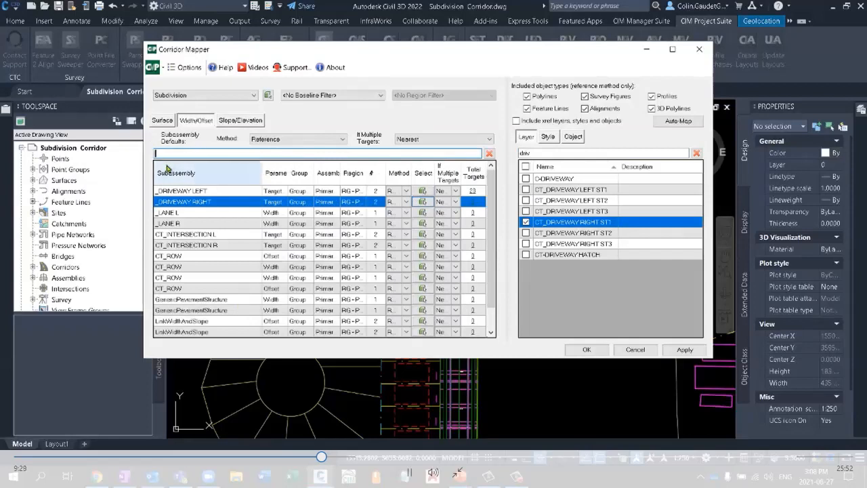
left_click(188, 215)
left_click(192, 224)
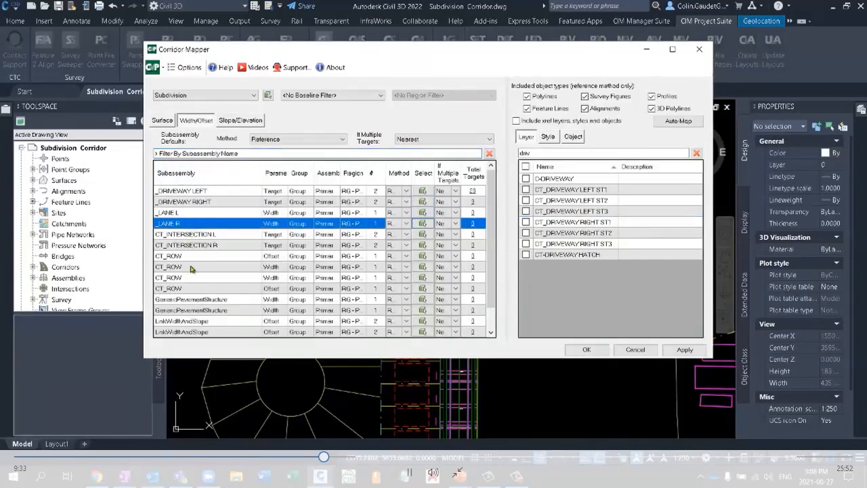
left_click(188, 214)
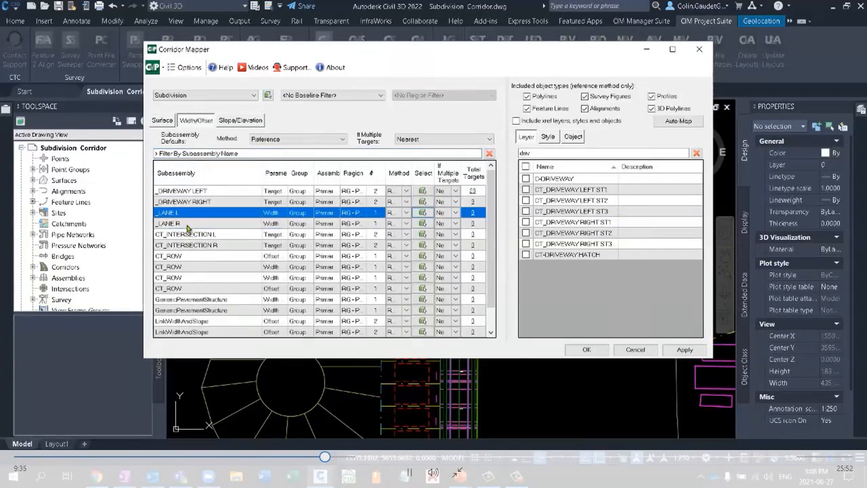
left_click(187, 226)
left_click(202, 237)
left_click(206, 246)
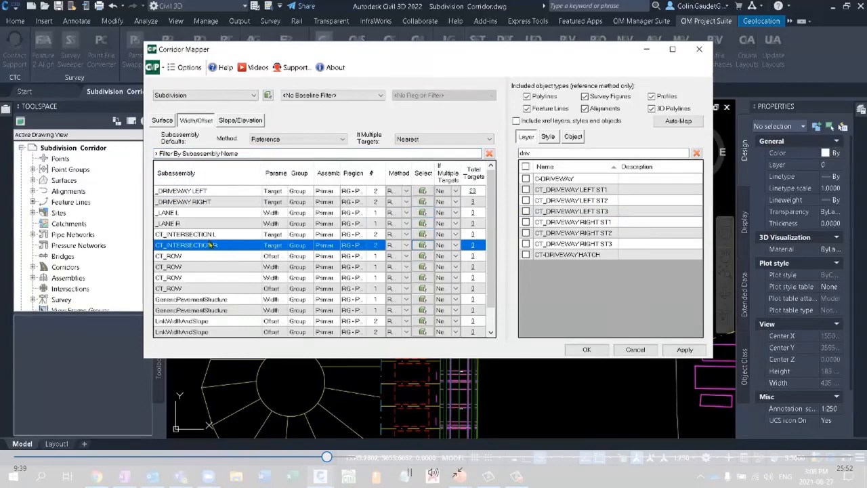
left_click(193, 259)
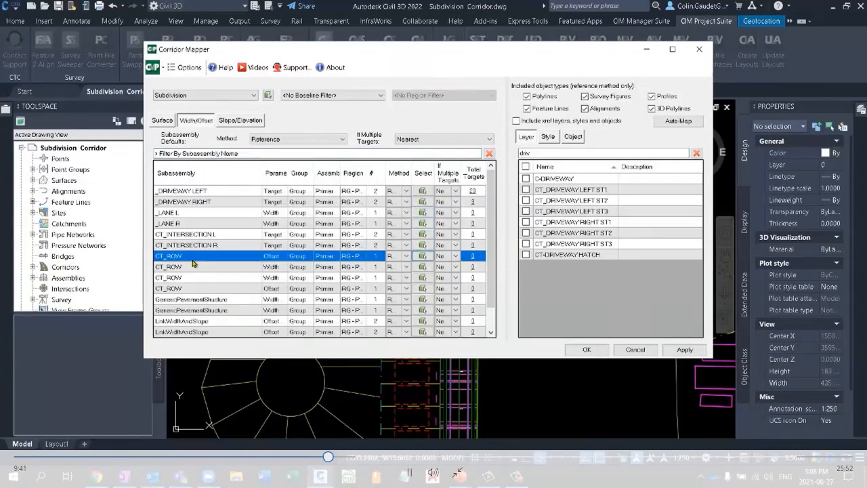
key("Up")
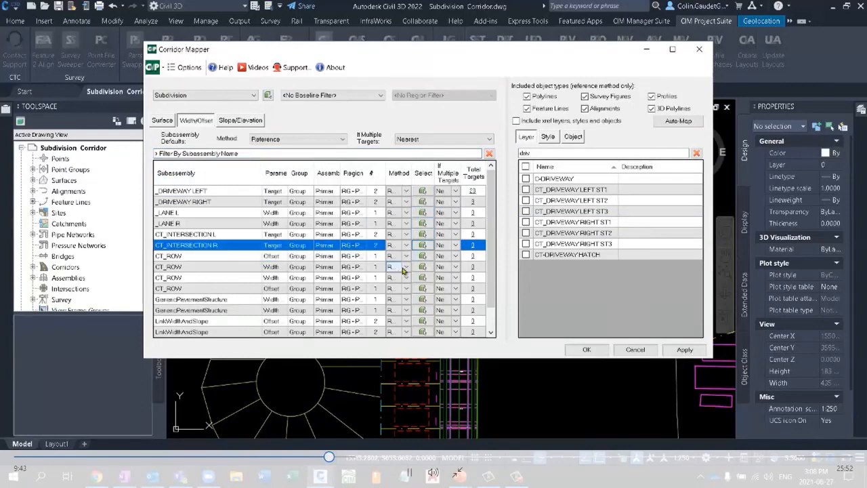
Step: Replace the layer name filter with "ct_" to list the corridor target layers
left_click_drag(541, 153, 477, 153)
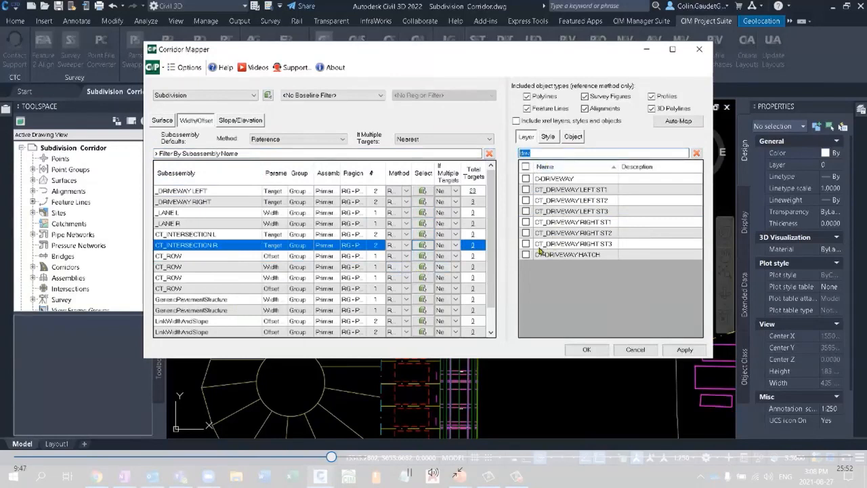
type("ct")
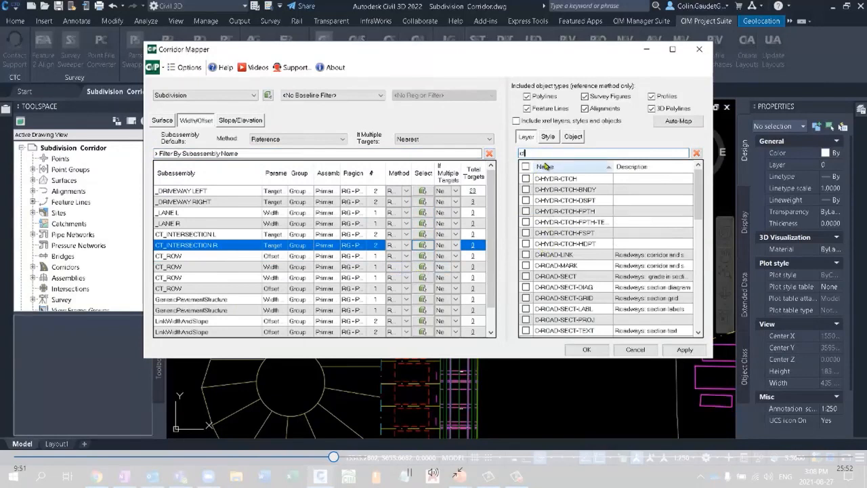
type("_")
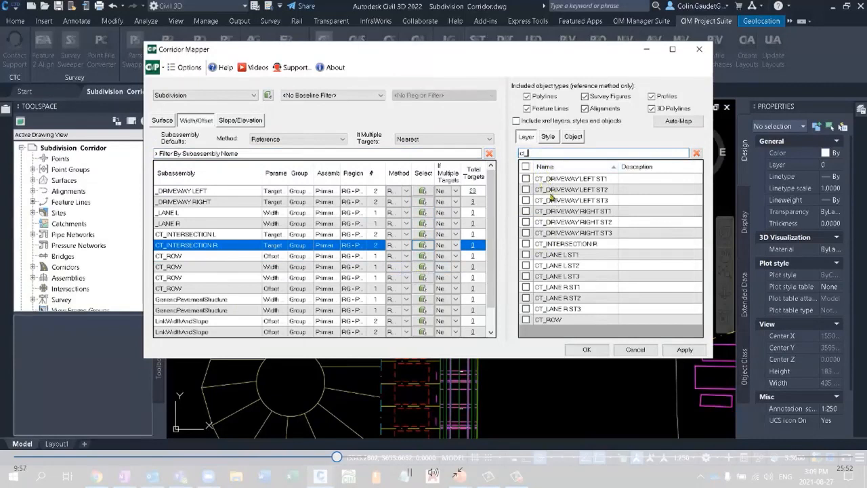
Step: Assign the layer CT_INTERSECTION R as the target for the CT_INTERSECTION R subassembly and map the corridor's width and offset targets
left_click(555, 244)
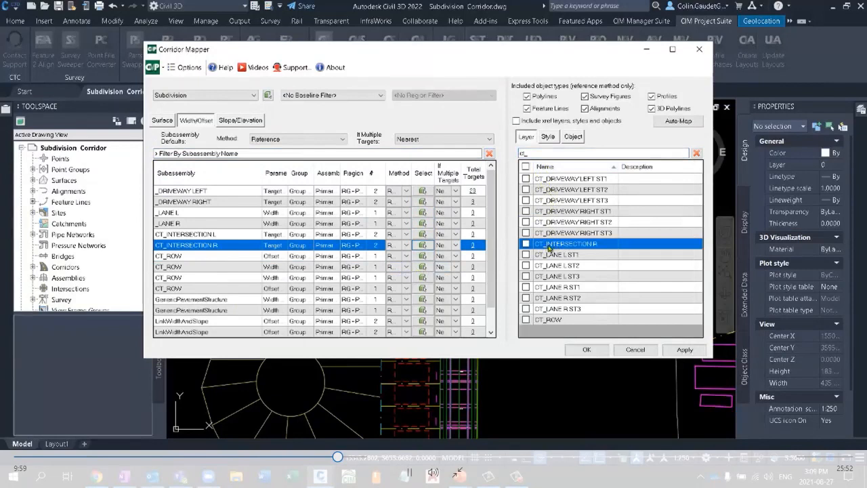
left_click(526, 244)
left_click(587, 350)
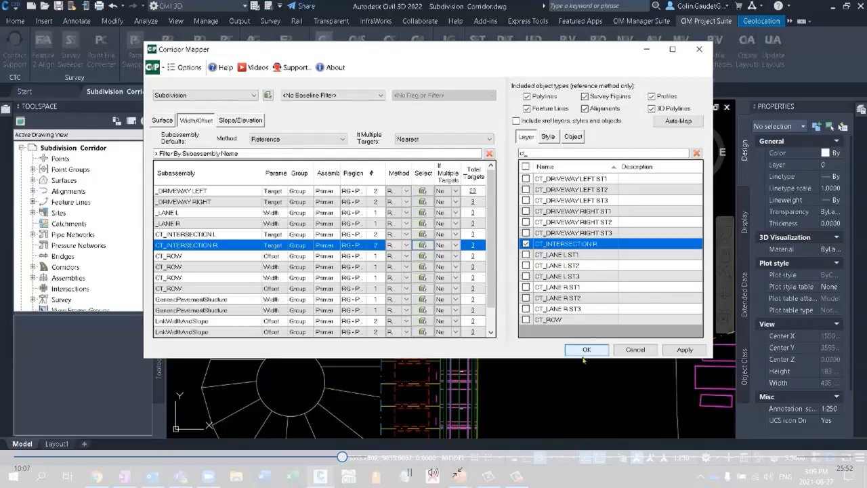
left_click(584, 355)
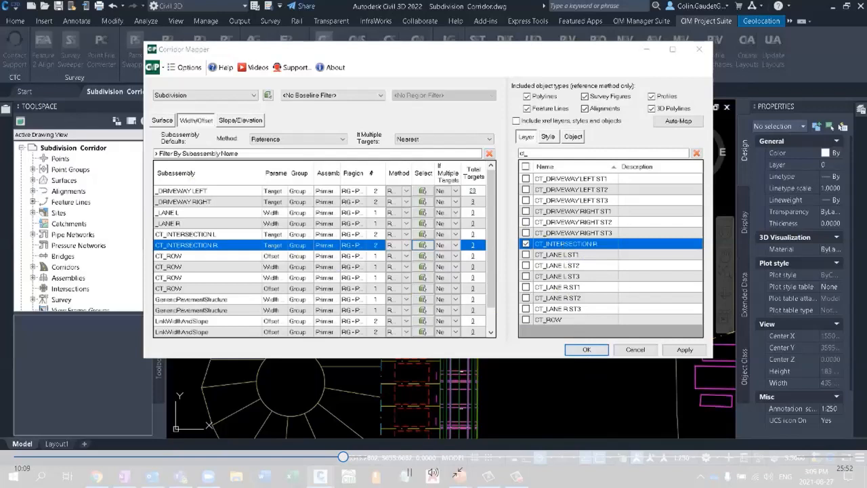
left_click_drag(0, 187, 529, 154)
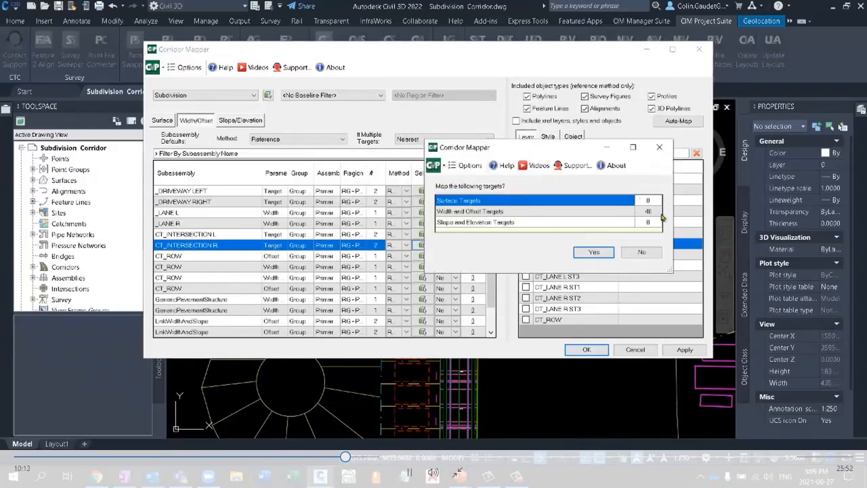
left_click(594, 253)
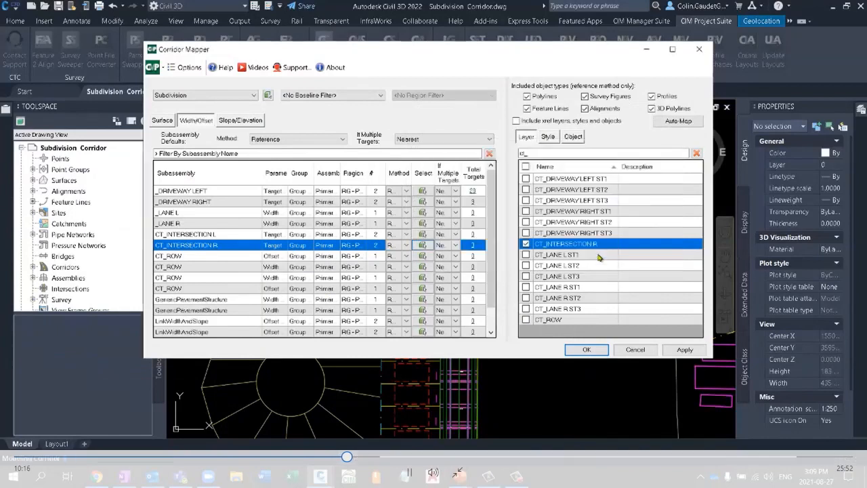
left_click(587, 350)
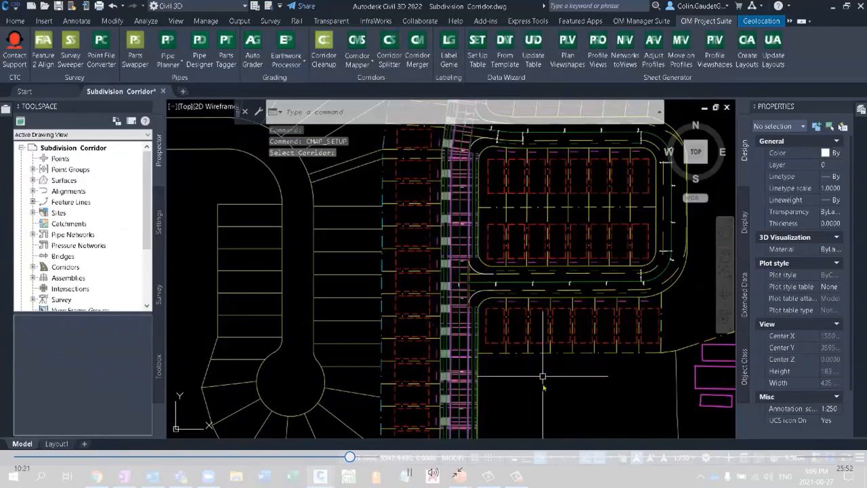
Step: Split the model space into two viewports stacked one above the other and make the lower one active
mouse_move(540, 384)
middle_mouse_down()
mouse_move(501, 349)
mouse_move(428, 313)
middle_mouse_up()
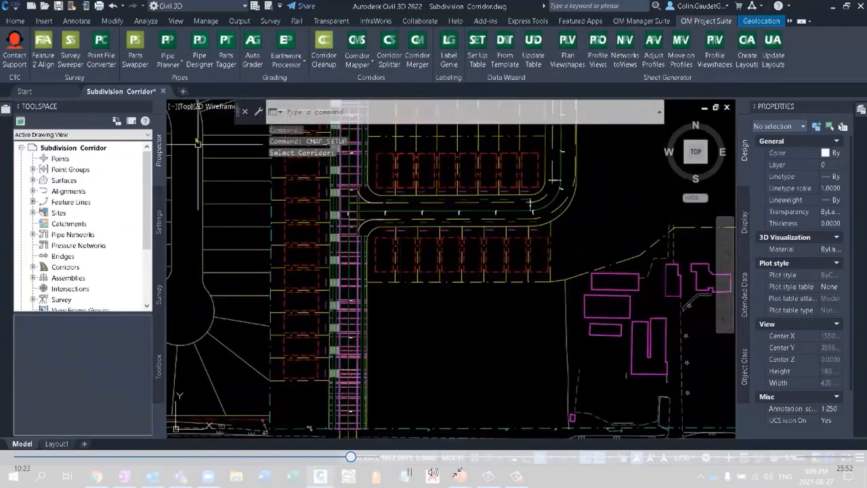
left_click(172, 108)
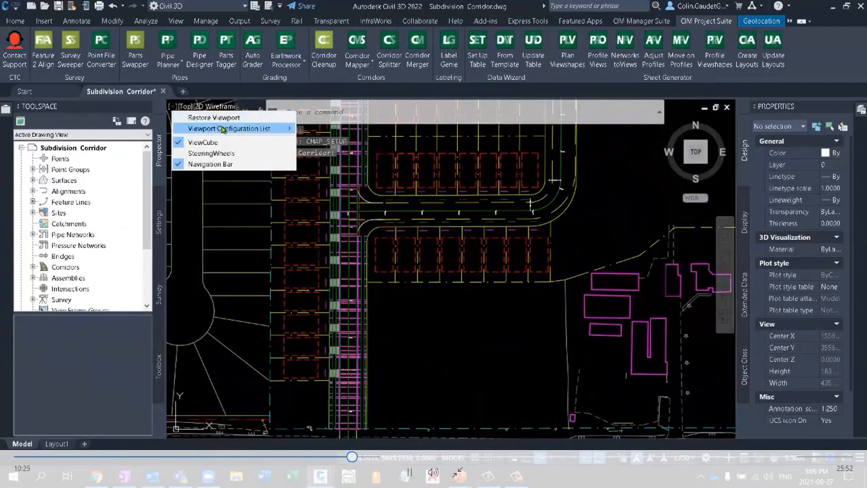
mouse_move(234, 128)
left_click(366, 165)
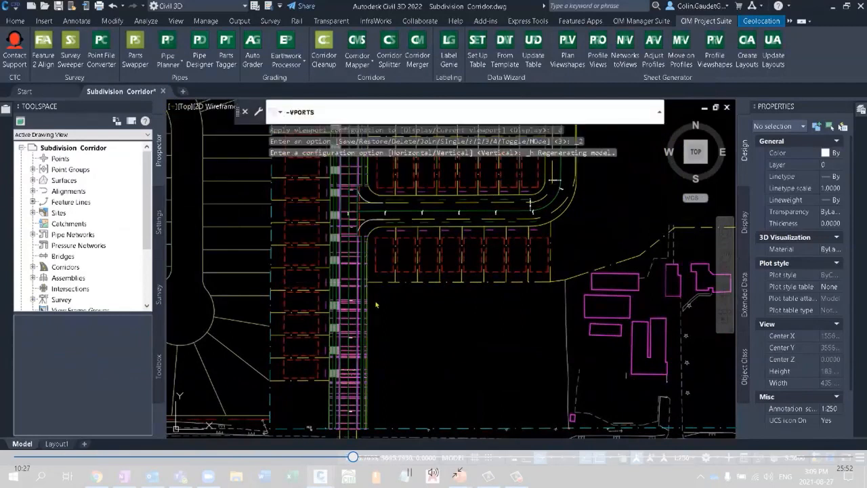
left_click(422, 314)
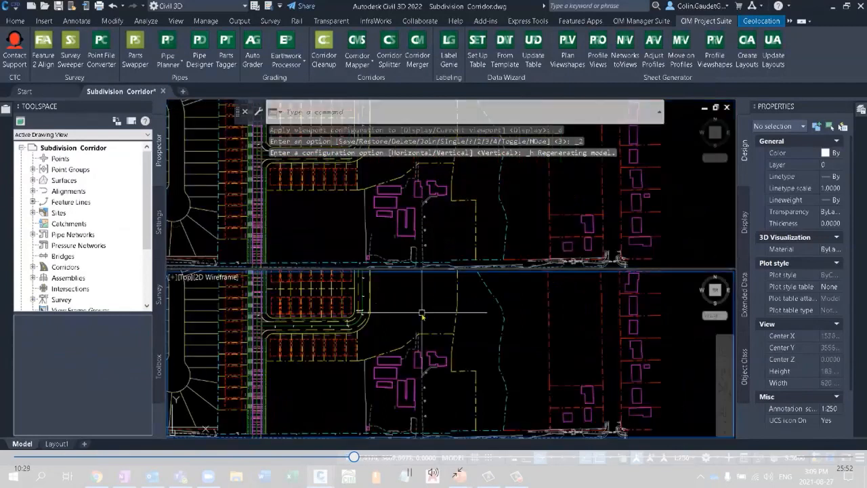
Step: Find the road assembly in the lower viewport and check the name and properties of its left intersection subassembly
scroll(422, 314, "down", 6)
middle_click_drag(422, 314, 422, 300)
scroll(376, 331, "up", 8)
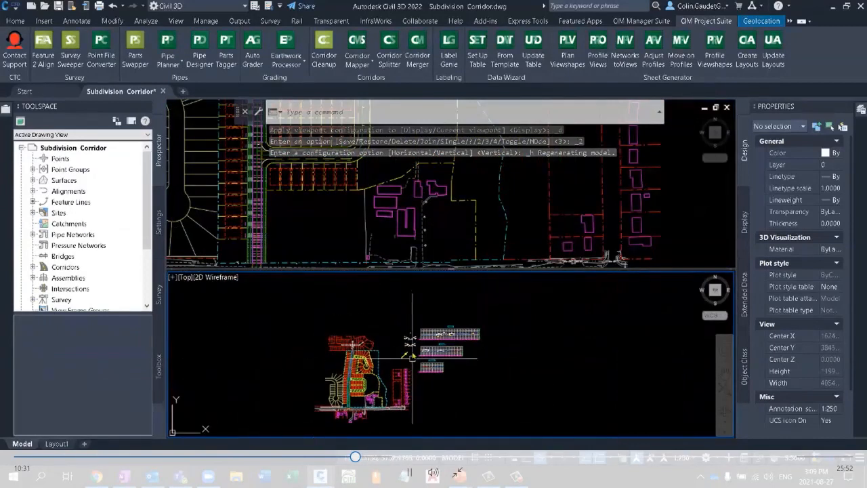
scroll(376, 331, "up", 5)
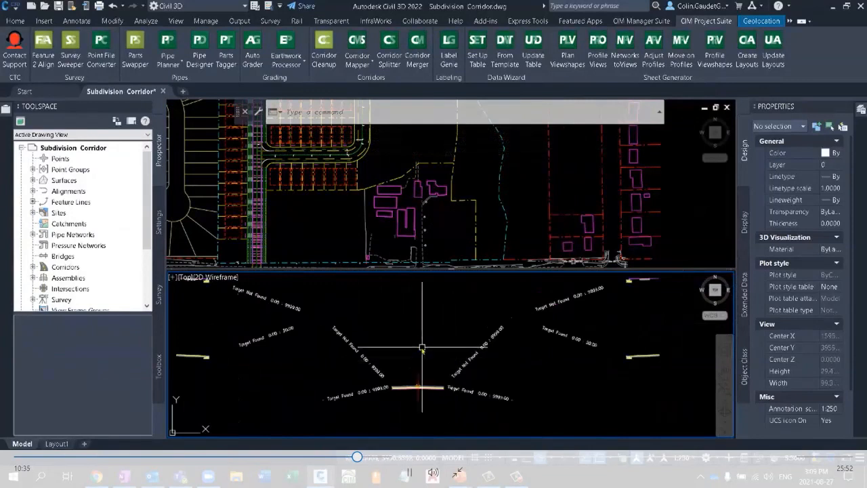
middle_click_drag(422, 343, 461, 333)
left_click(410, 315)
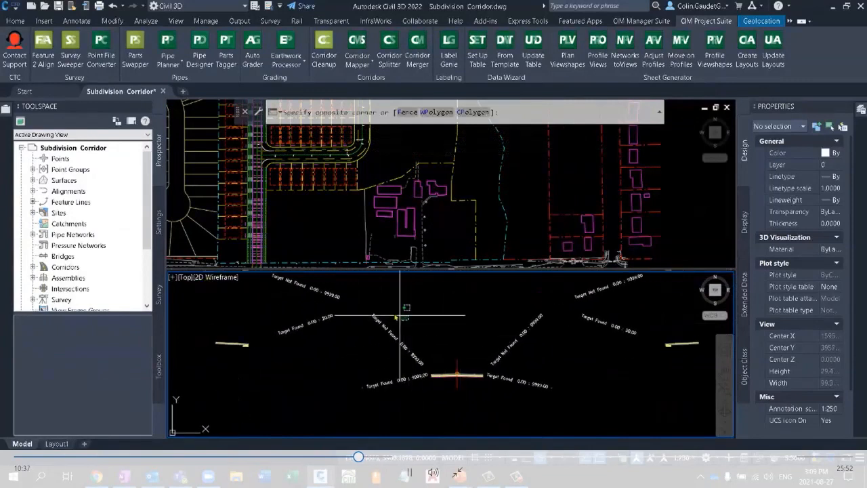
left_click(389, 394)
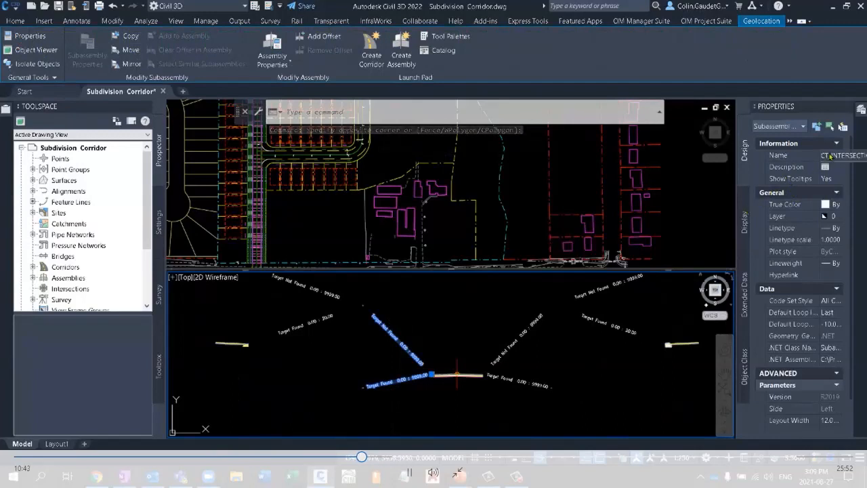
key("Escape")
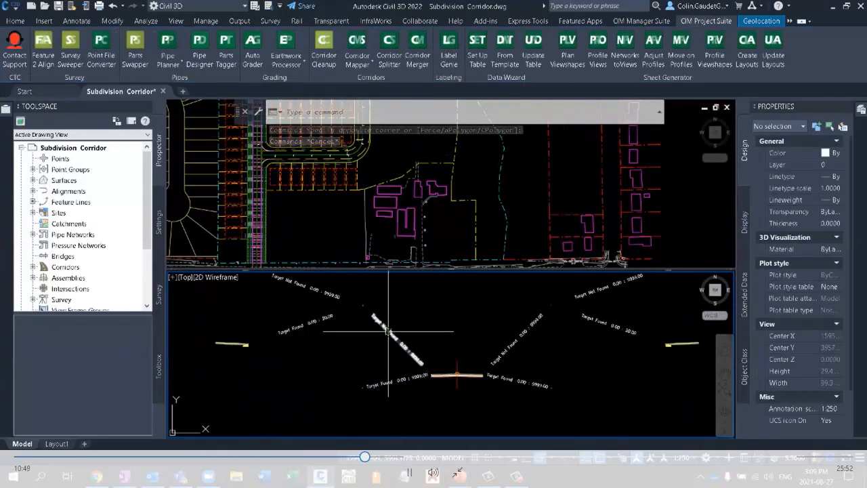
Step: Enlarge the upper plan viewport by lowering the divider between the two viewports, and make the plan viewport active
middle_click_drag(354, 338, 470, 364)
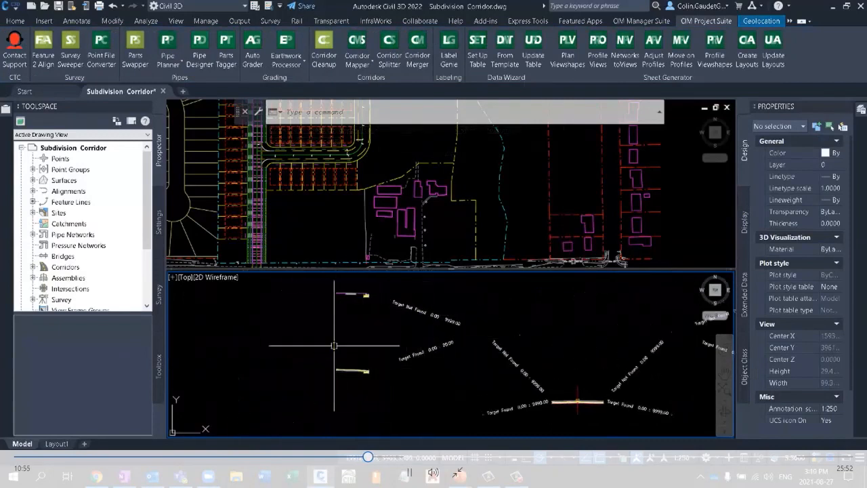
left_click(287, 207)
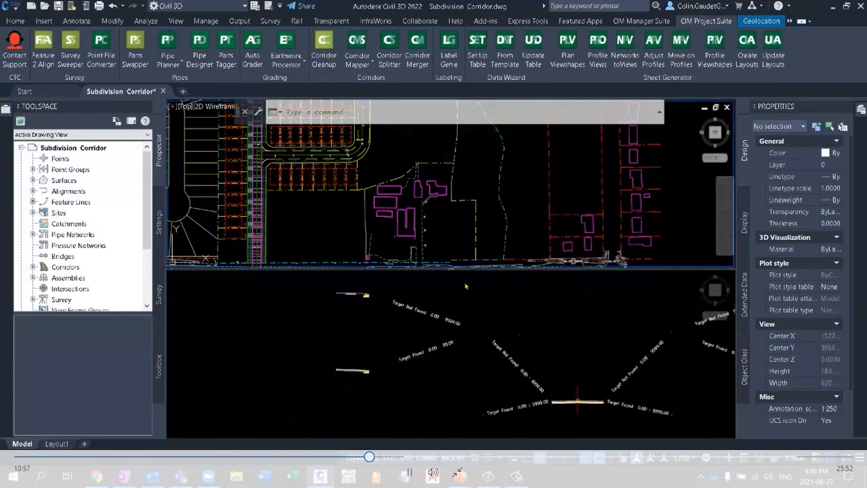
left_click_drag(512, 269, 526, 376)
left_click(530, 405)
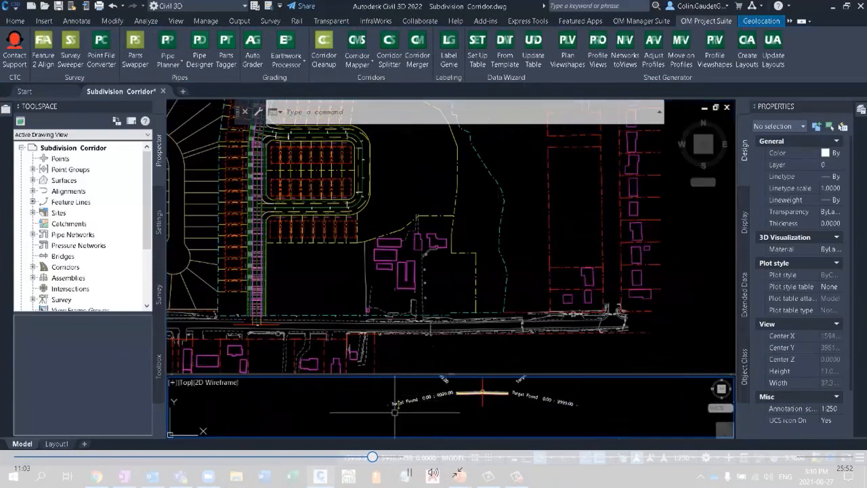
left_click(316, 281)
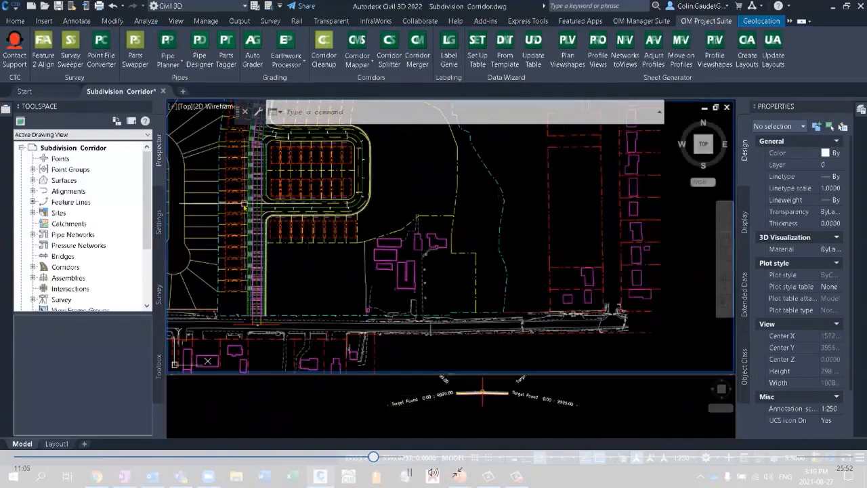
Step: Check the properties of the red target polyline across the mouth of the side street intersection
scroll(271, 217, "up", 4)
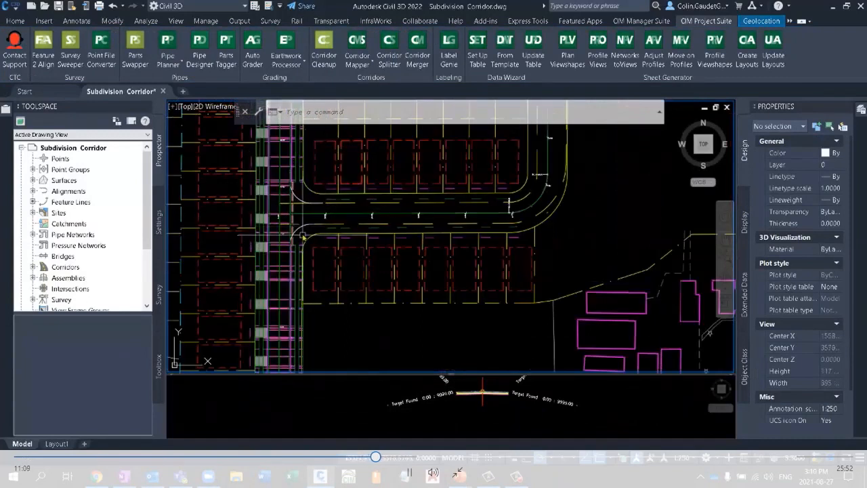
scroll(293, 225, "up", 4)
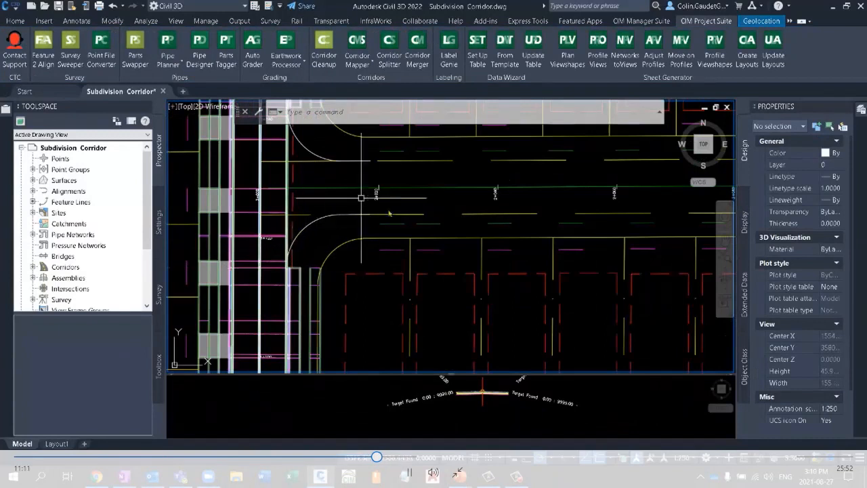
left_click(293, 202)
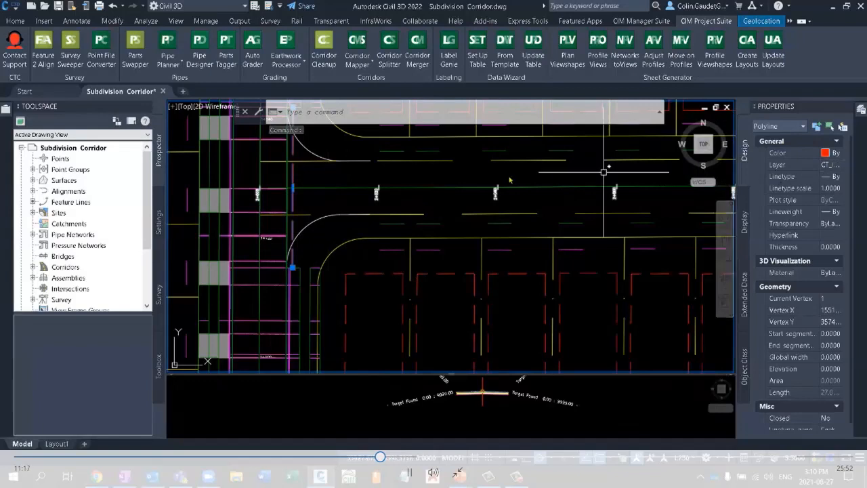
key("Escape")
Step: Examine the driveways and their target lines along the road corridor up to its northern intersection
middle_click_drag(384, 169, 376, 291)
scroll(376, 291, "down", 4)
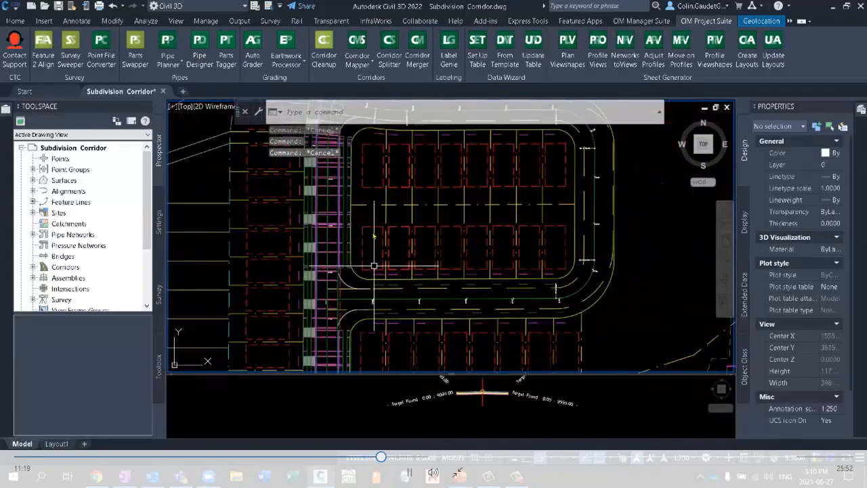
mouse_move(397, 190)
middle_mouse_down()
mouse_move(382, 353)
mouse_move(389, 294)
mouse_move(342, 270)
middle_mouse_up()
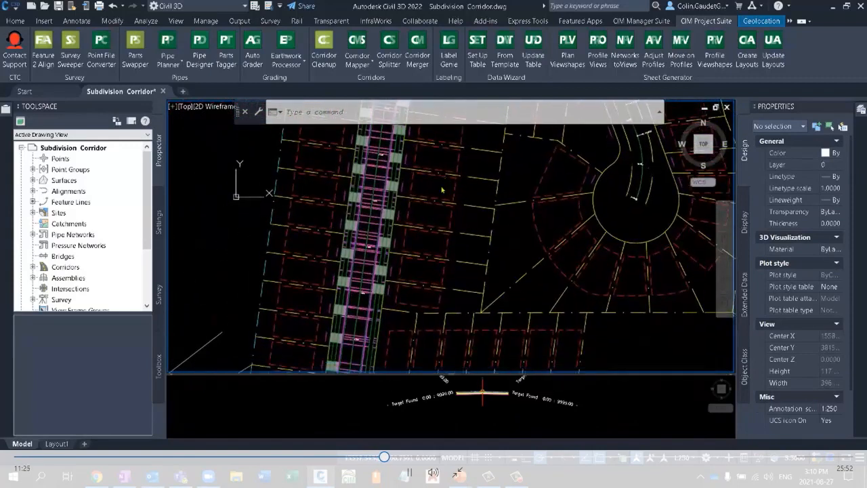
scroll(342, 268, "up", 4)
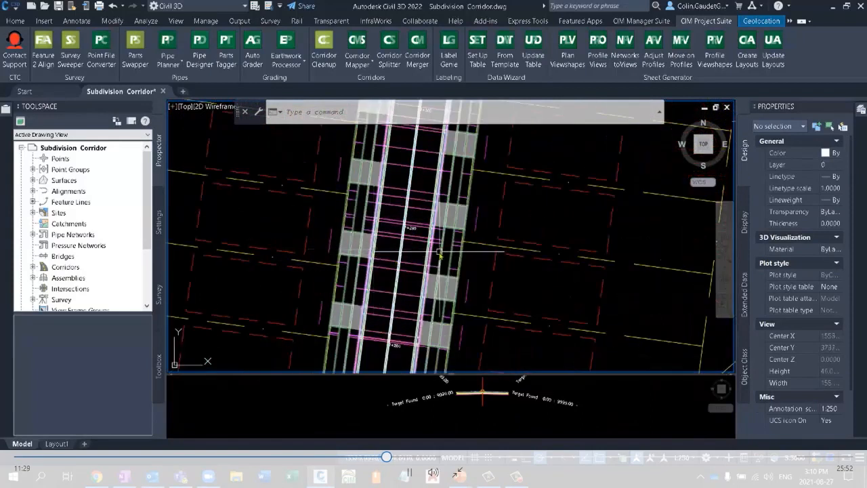
mouse_move(440, 253)
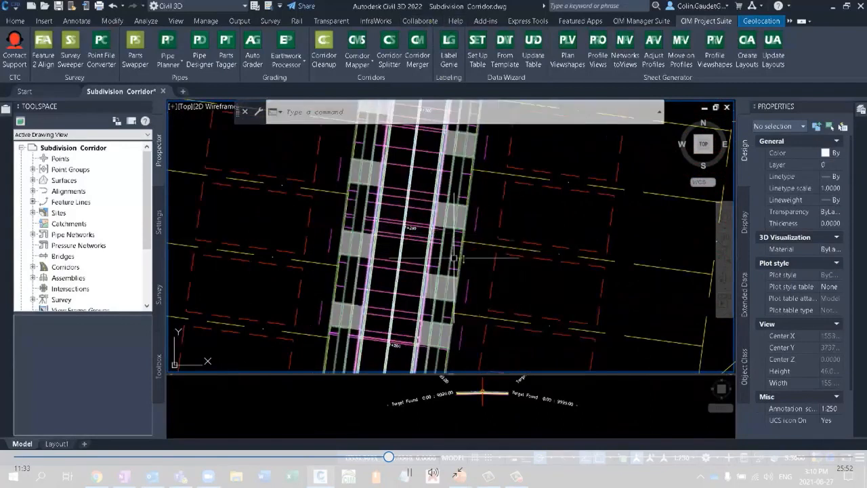
mouse_move(455, 259)
middle_mouse_down()
mouse_move(422, 271)
mouse_move(377, 326)
middle_mouse_up()
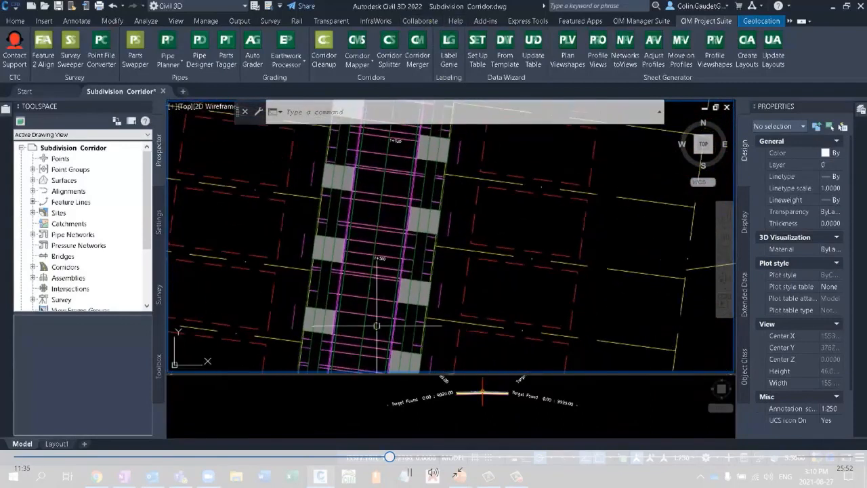
scroll(377, 326, "down", 4)
middle_click_drag(357, 194, 353, 260)
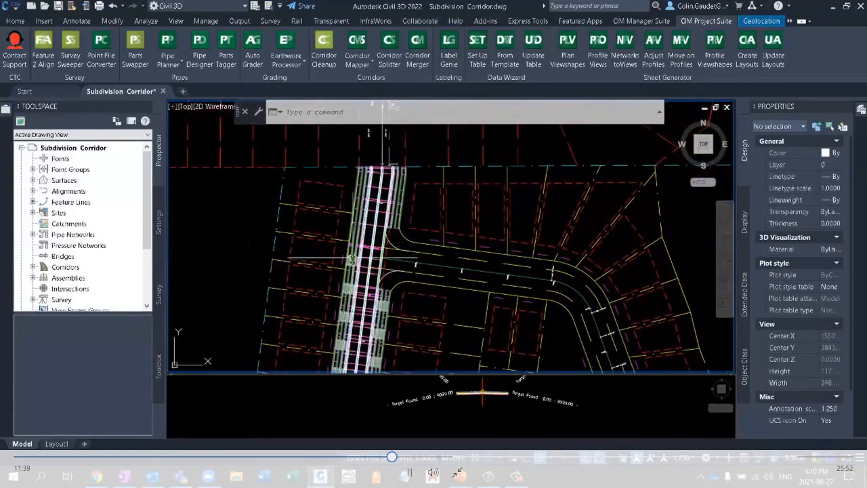
Step: Copy the magenta driveway target polyline opposite the northern intersection to the next two lots further north
scroll(353, 259, "up", 3)
left_click(336, 244)
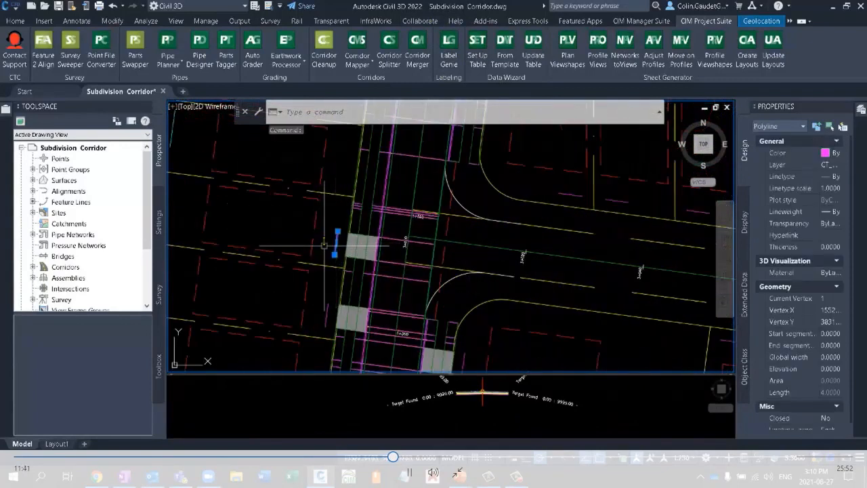
type("co")
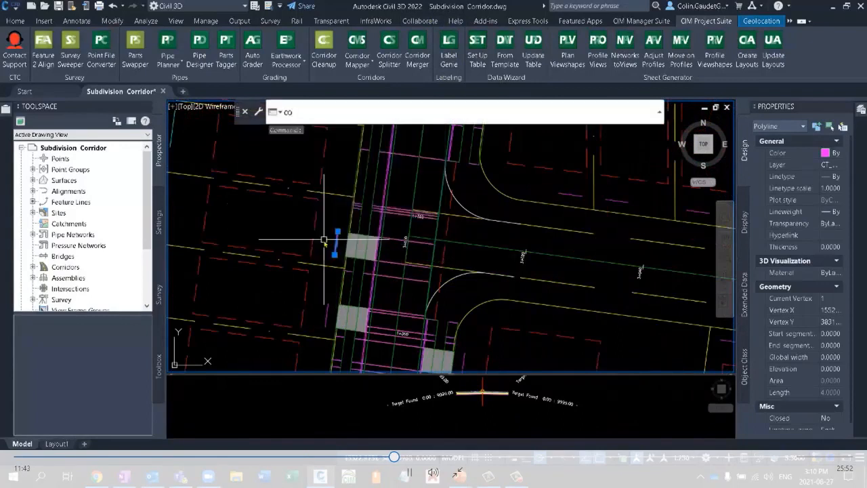
key("Return")
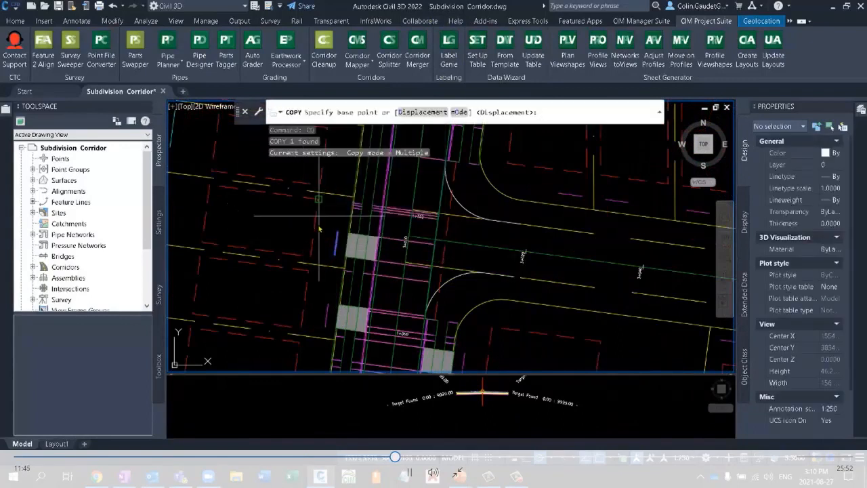
left_click(328, 231)
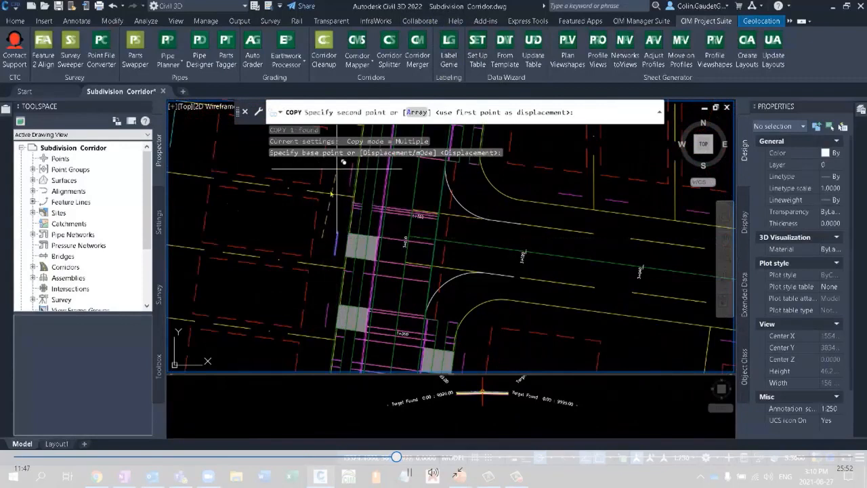
middle_click_drag(332, 159, 310, 252)
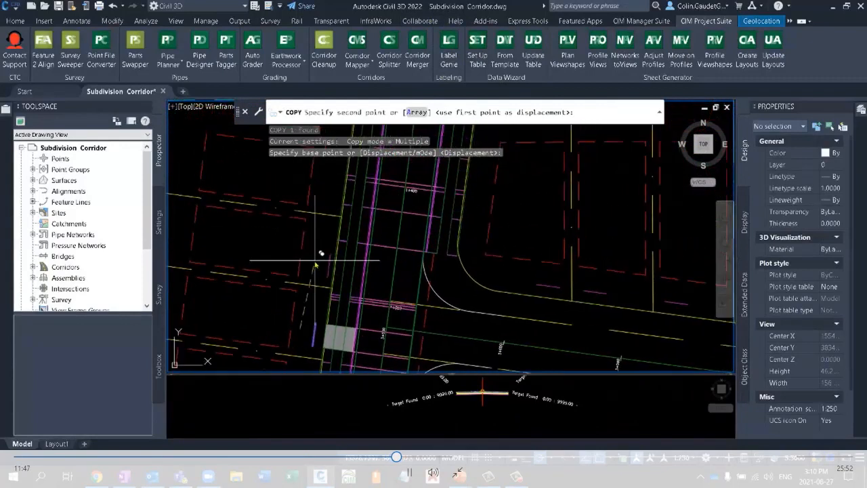
left_click(318, 188)
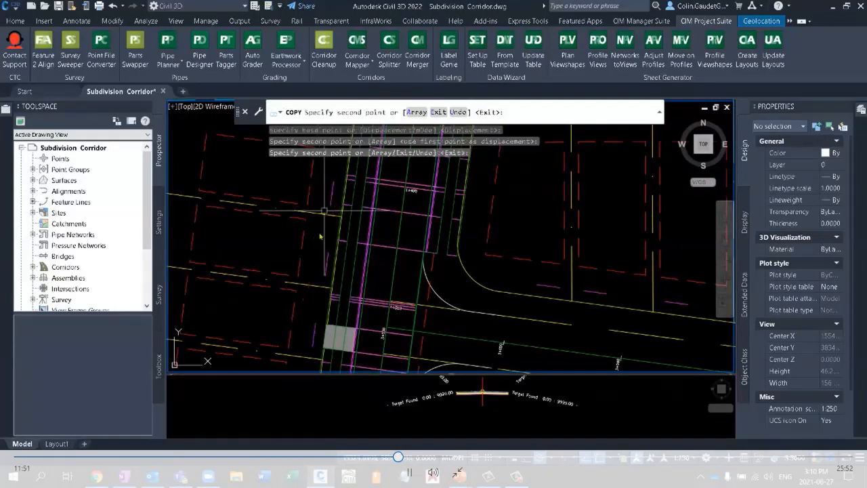
key("Escape")
middle_click_drag(373, 234, 373, 267)
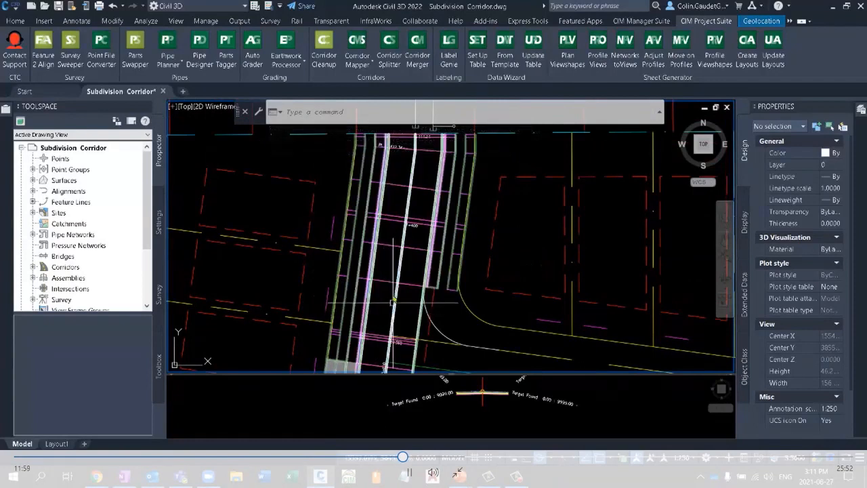
Step: Auto-map the road corridor's targets to their layers with Corridor Mapper and accept the mapping
left_click(368, 65)
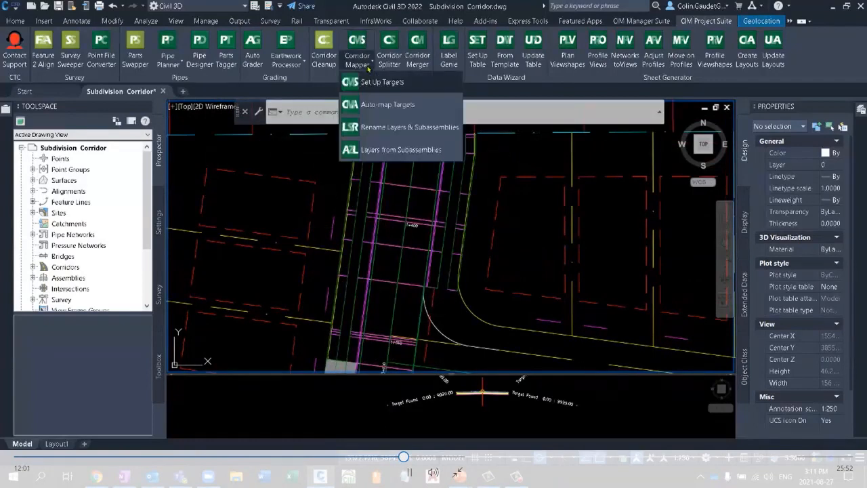
left_click(405, 104)
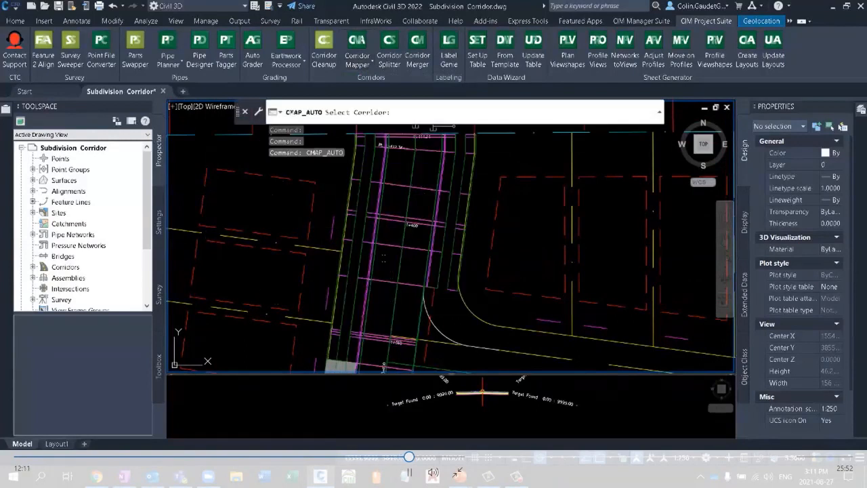
left_click(383, 257)
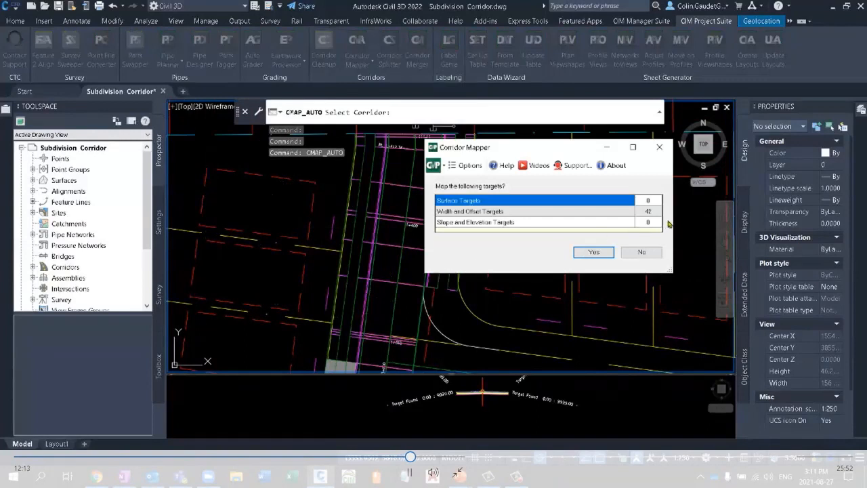
left_click(589, 253)
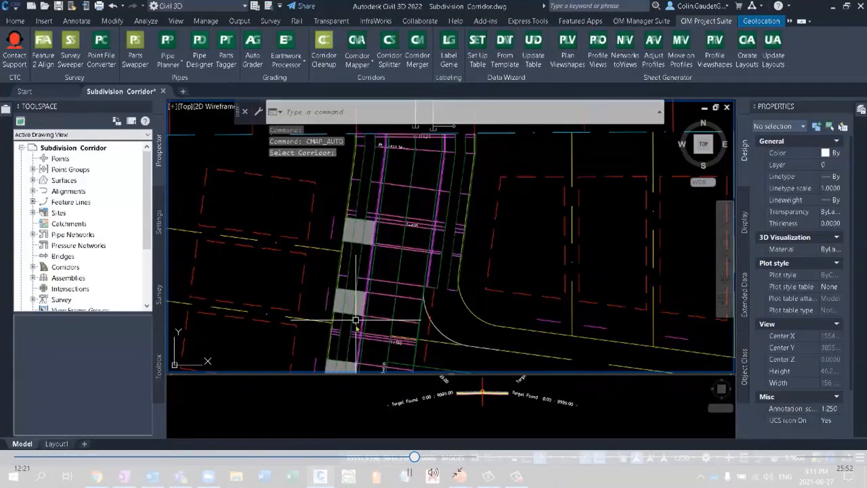
Step: Add a corridor baseline along alignment STREET 1 & 2 SOUTH OUT at the southern intersection, using profile STREET 1 & 2 SOUTH OUT - (5)
middle_click_drag(393, 332, 402, 245)
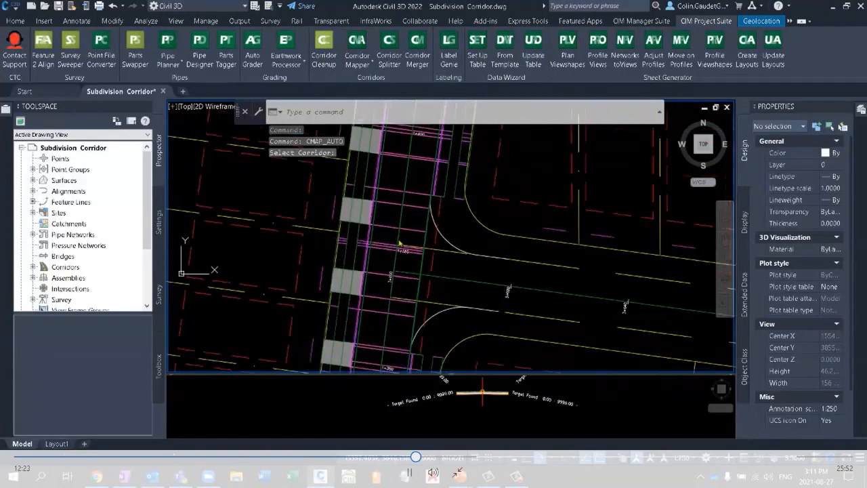
scroll(471, 179, "down", 5)
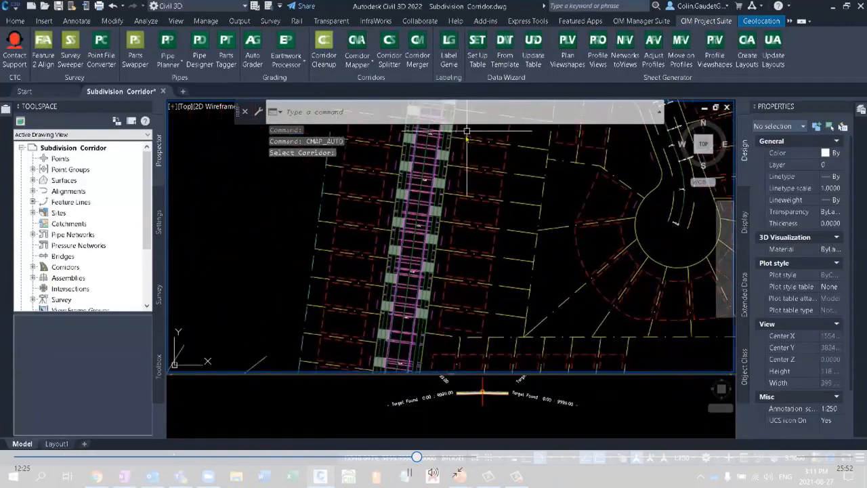
middle_click_drag(435, 273, 428, 133)
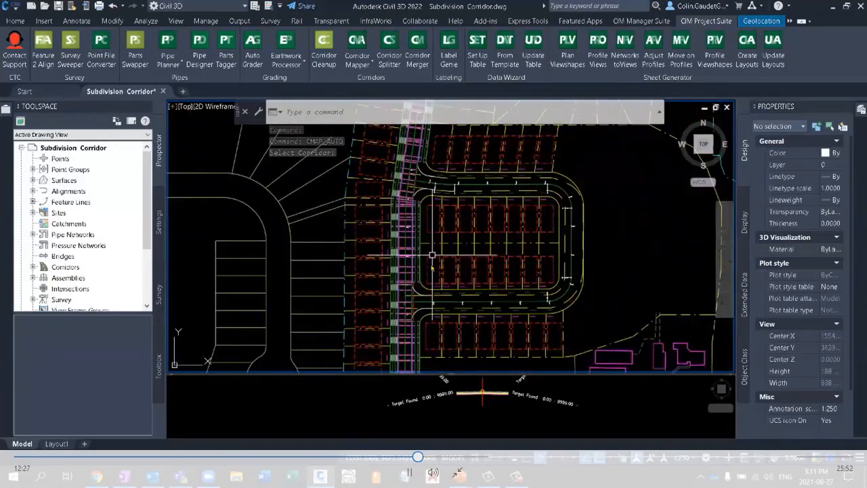
scroll(419, 307, "up", 4)
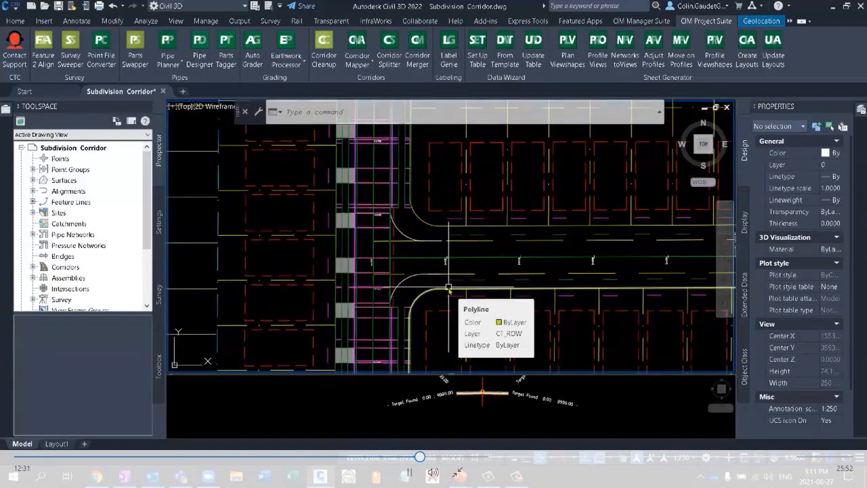
scroll(410, 283, "up", 2)
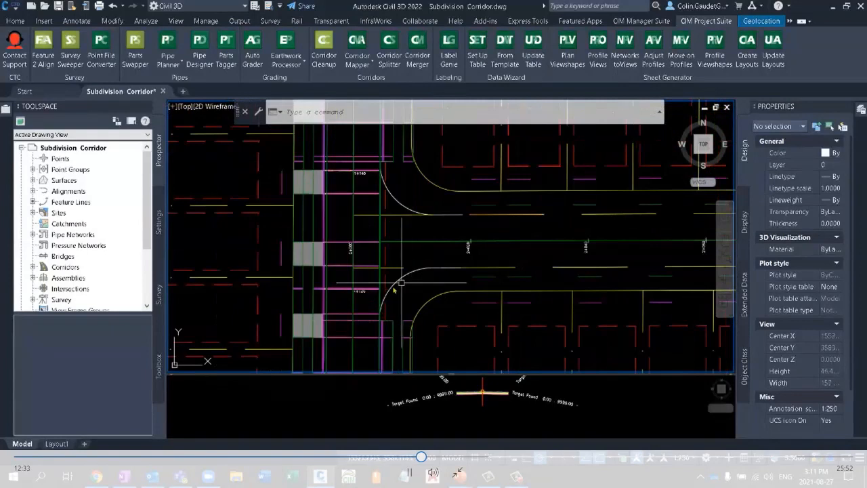
key("Escape")
left_click(360, 290)
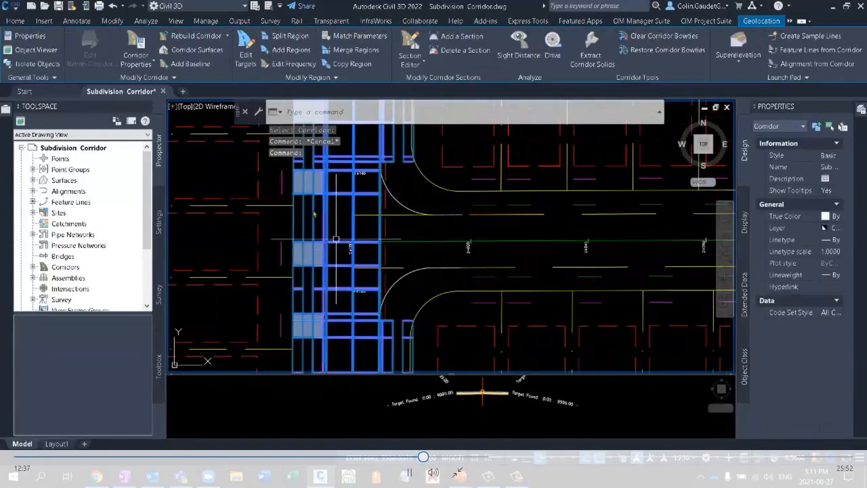
left_click(199, 63)
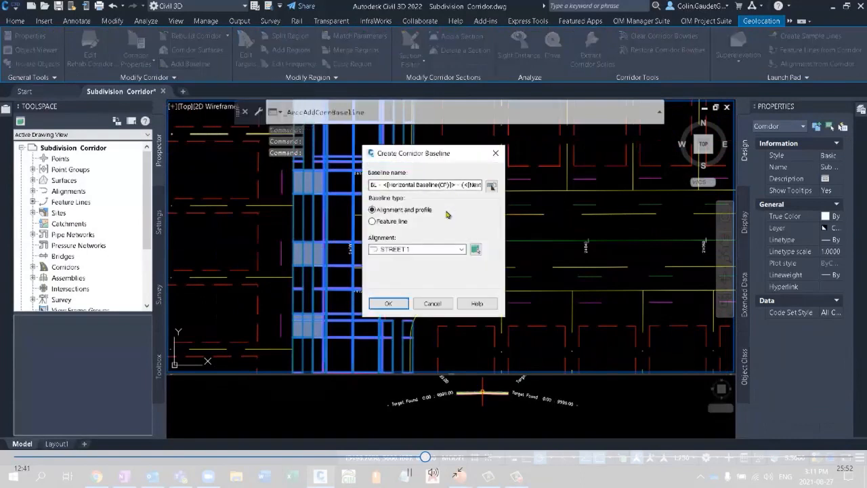
left_click(450, 250)
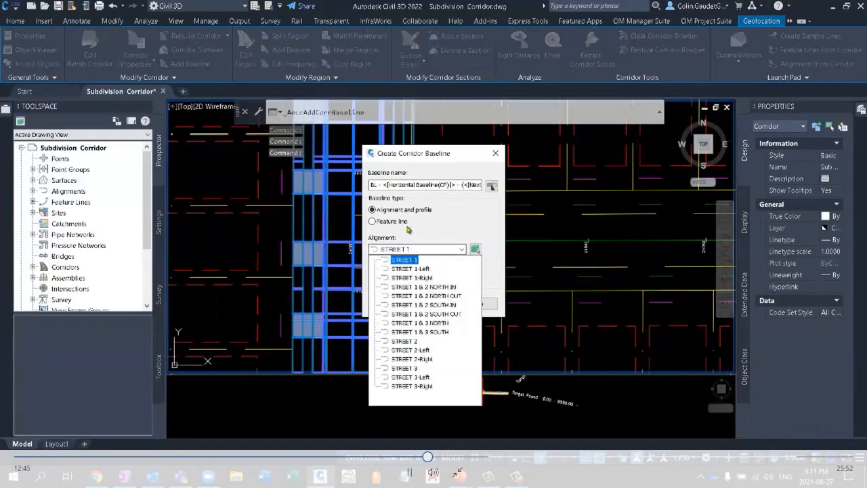
left_click(399, 252)
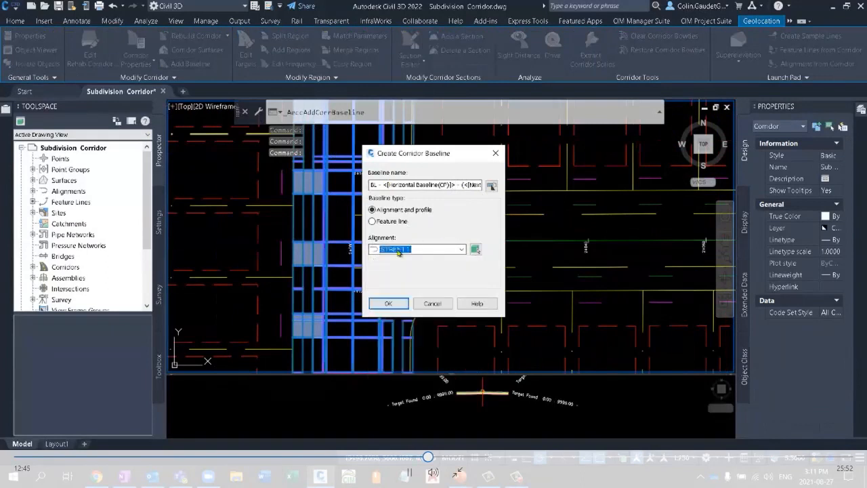
left_click(475, 250)
left_click(404, 278)
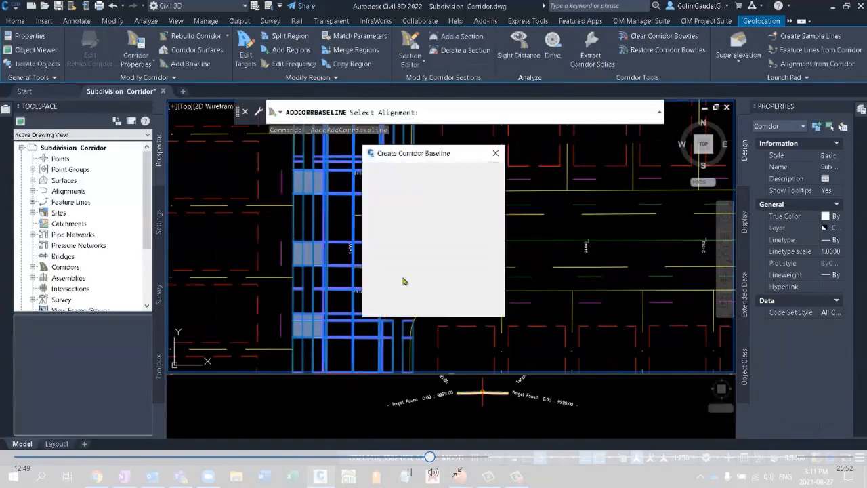
left_click(388, 305)
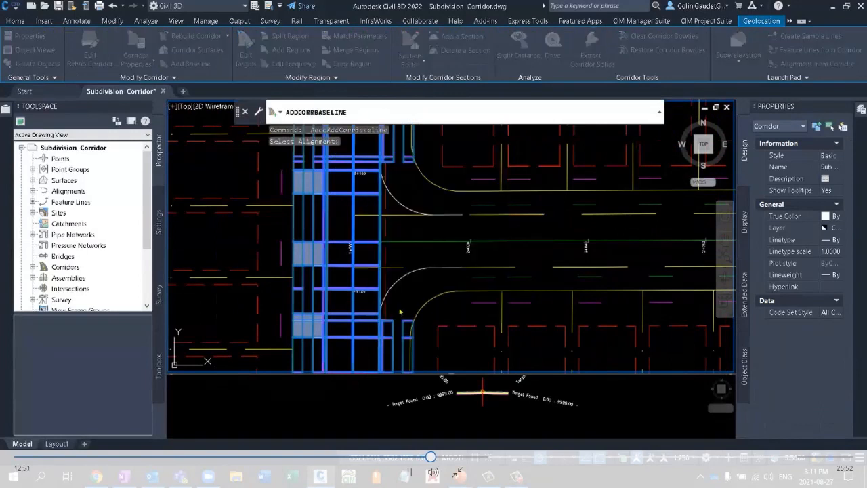
left_click(400, 325)
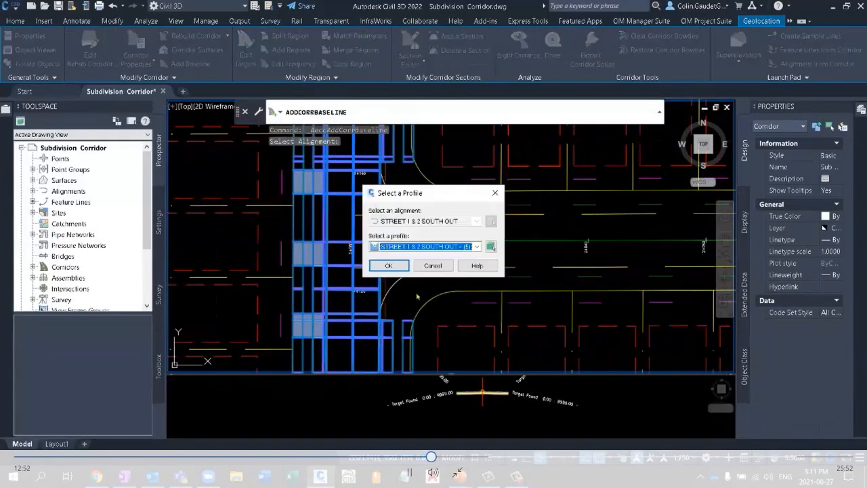
left_click(389, 265)
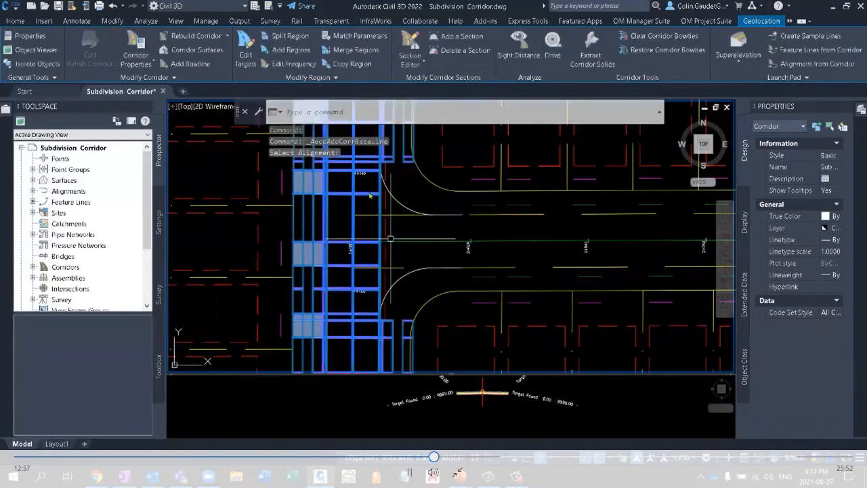
Step: Add a corridor baseline along the northern curb return of the southern intersection, accepting its offered profile
left_click(210, 66)
left_click(475, 250)
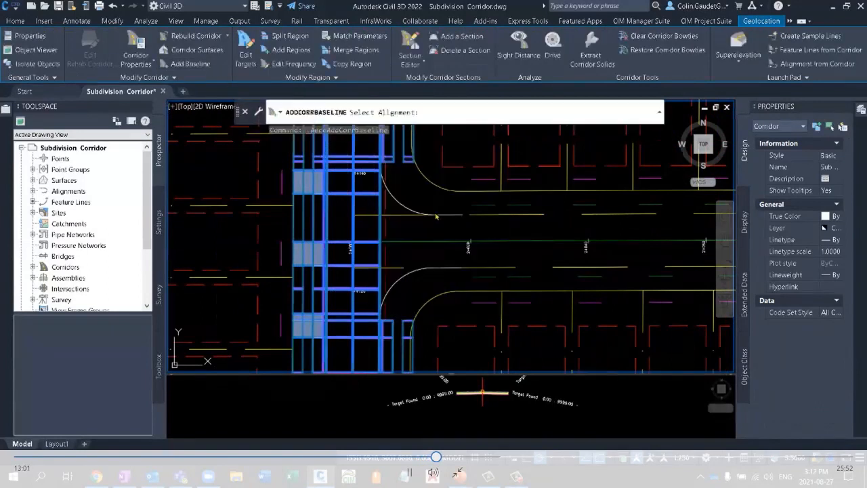
left_click(405, 208)
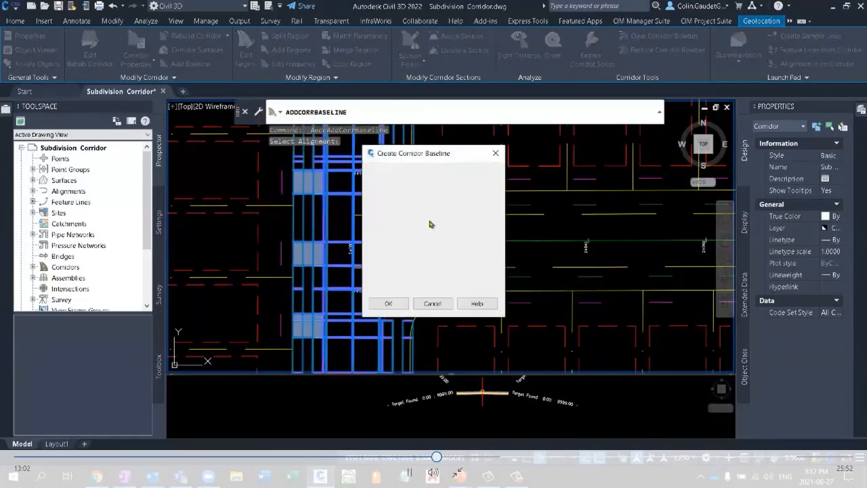
left_click(398, 307)
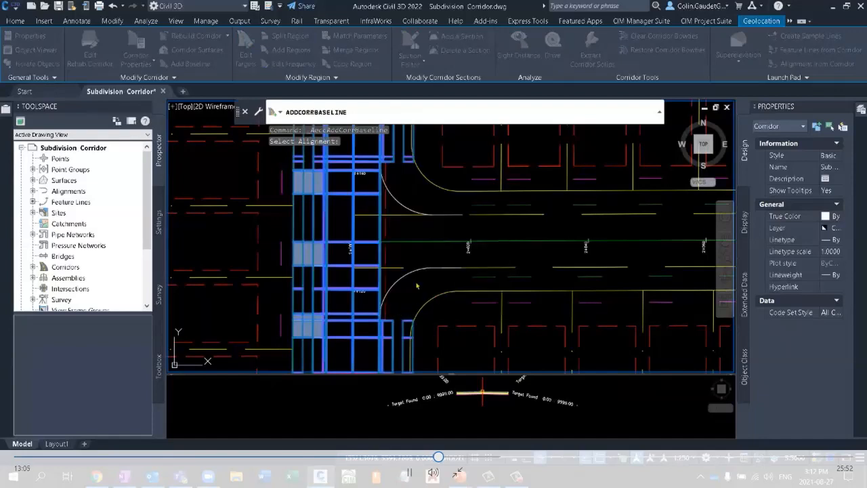
left_click(401, 271)
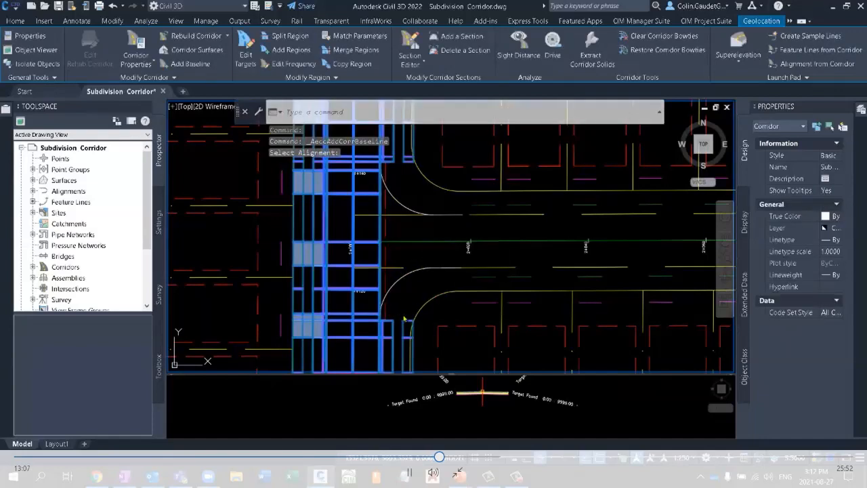
Step: Add a corridor baseline along alignment STREET 1 & 2 NORTH IN, the southern curb return of the next intersection, accepting its offered profile
scroll(406, 175, "down", 3)
scroll(408, 152, "up", 3)
left_click(407, 153)
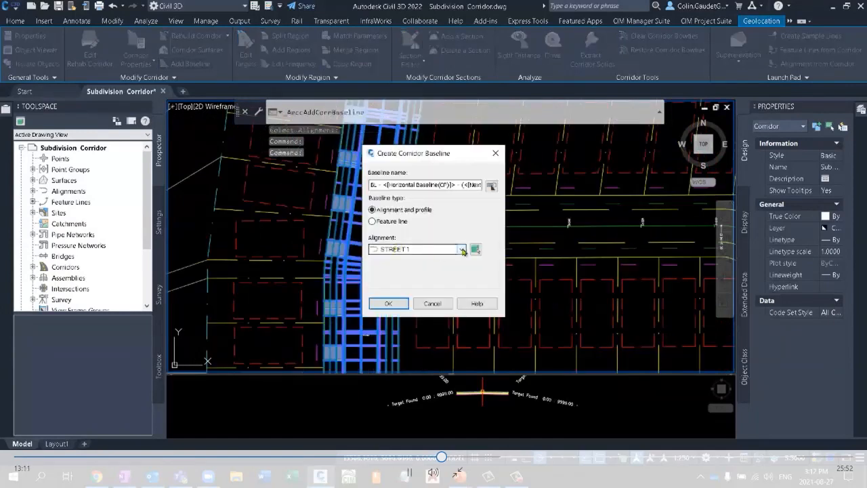
left_click(475, 249)
left_click(392, 247)
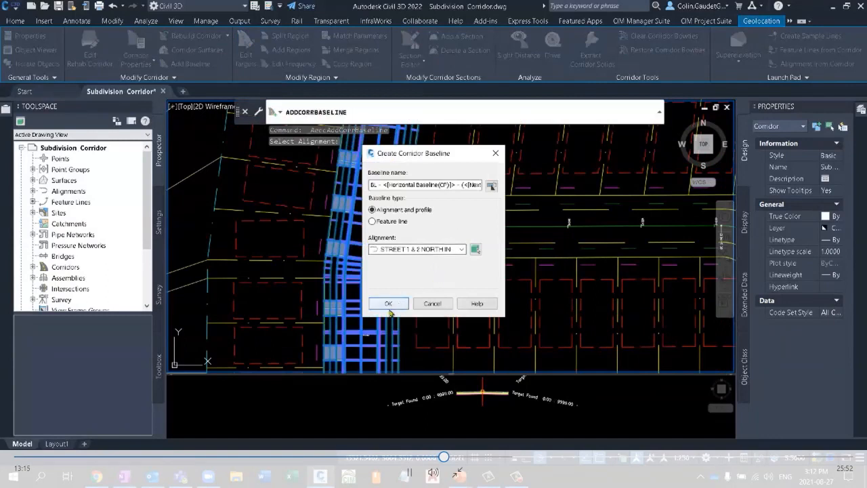
left_click(390, 305)
left_click(394, 271)
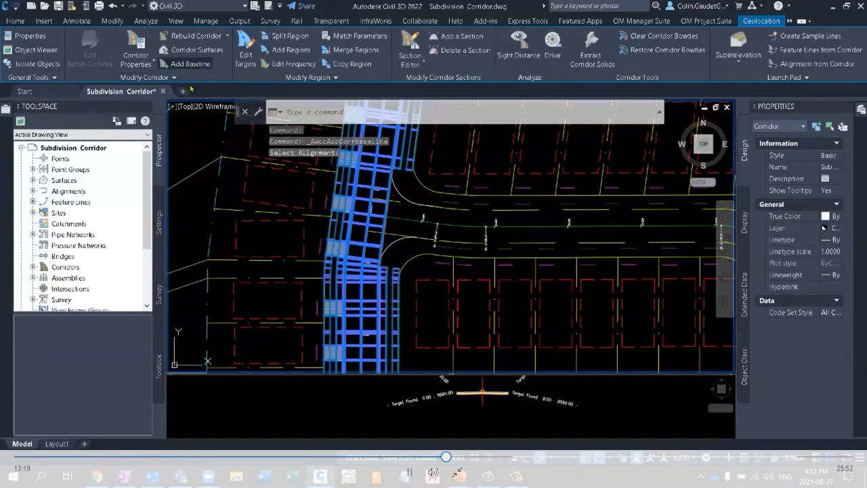
Step: Add a corridor baseline along the opposite curb return, alignment STREET 1 & 2 NORTH OUT, with profile STREET 1 & 2 SOUTH IN - (4)
left_click(395, 305)
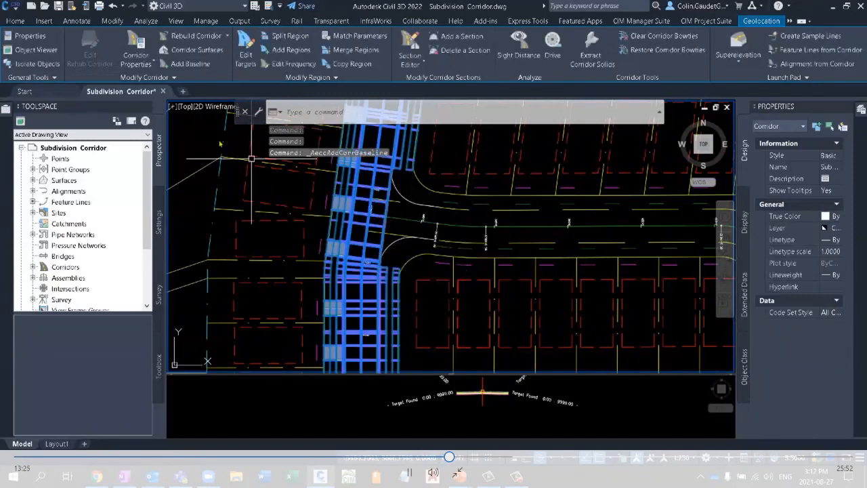
left_click(185, 69)
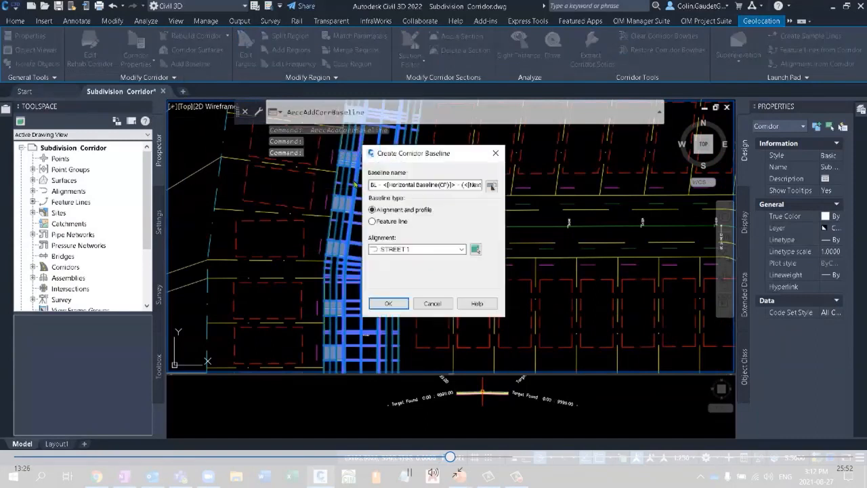
left_click(476, 250)
left_click(395, 184)
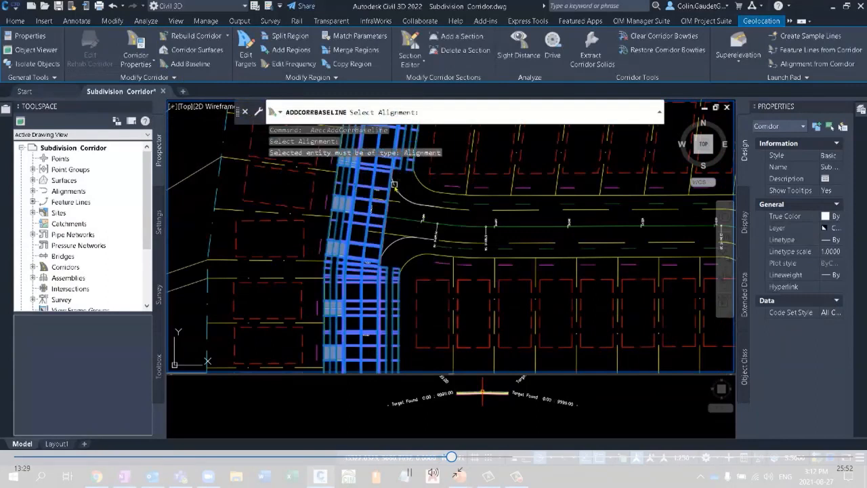
left_click(401, 198)
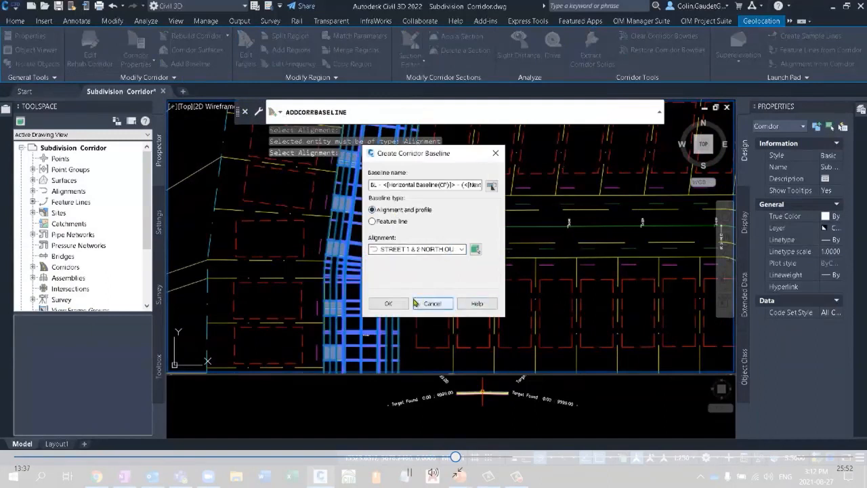
left_click(388, 302)
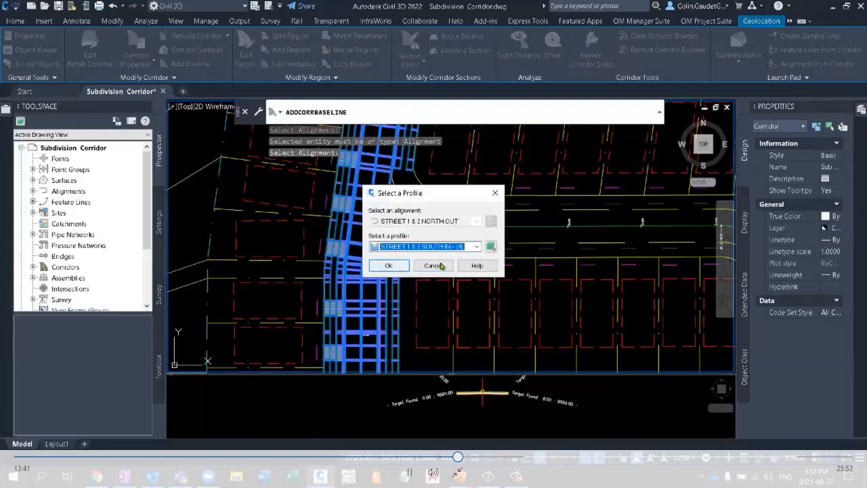
left_click(477, 247)
left_click(477, 248)
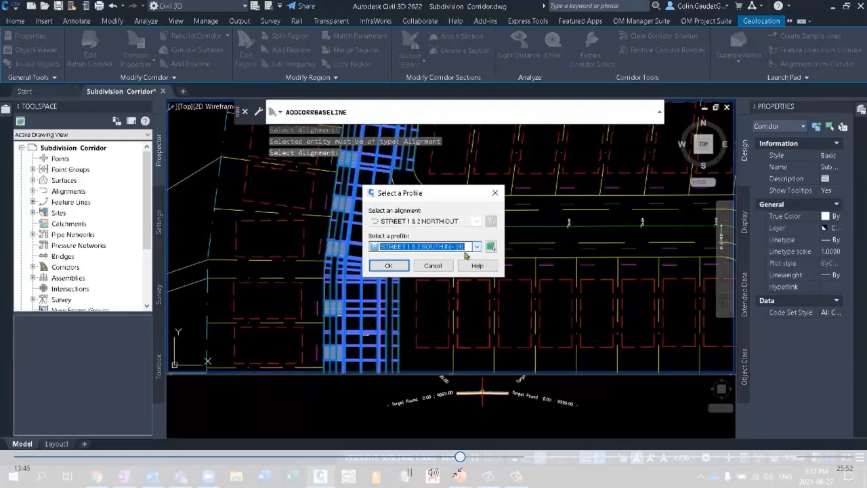
left_click(388, 266)
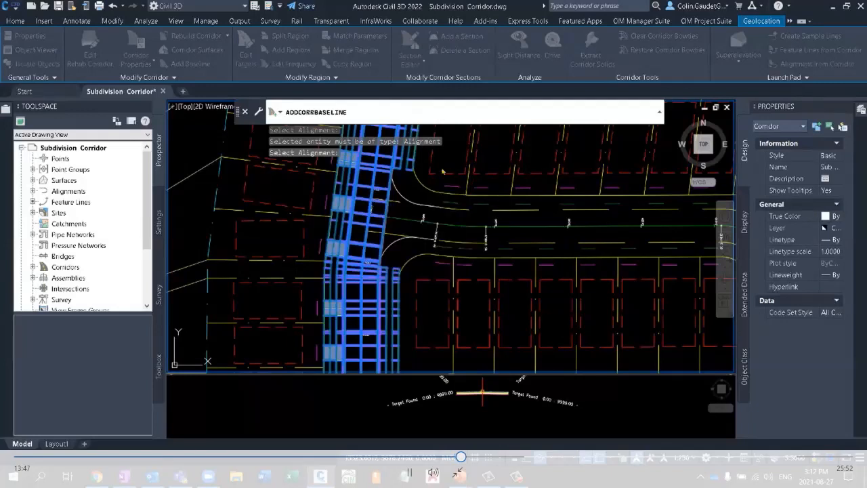
Step: Add a corridor baseline along alignment STREET 1 & 3 SOUTH, the southern curb return of the northernmost intersection, with profile STREET 1 & 3 SOUTH - (7)
middle_click_drag(442, 171, 437, 221)
middle_click_drag(440, 172, 408, 336)
scroll(404, 271, "down", 2)
scroll(404, 238, "down", 1)
scroll(398, 271, "up", 2)
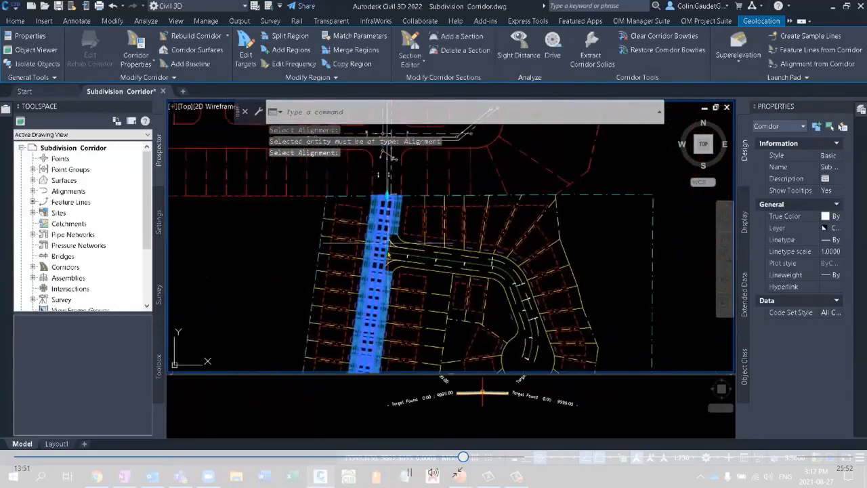
scroll(397, 274, "up", 1)
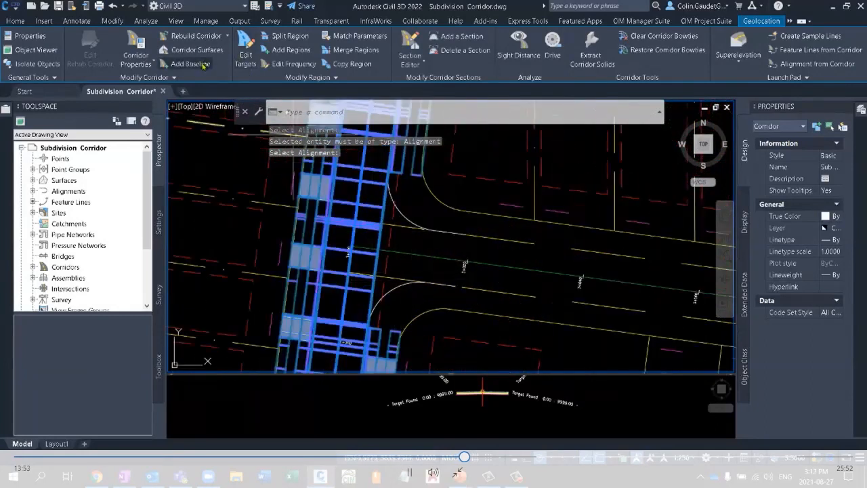
left_click(183, 63)
left_click(366, 252)
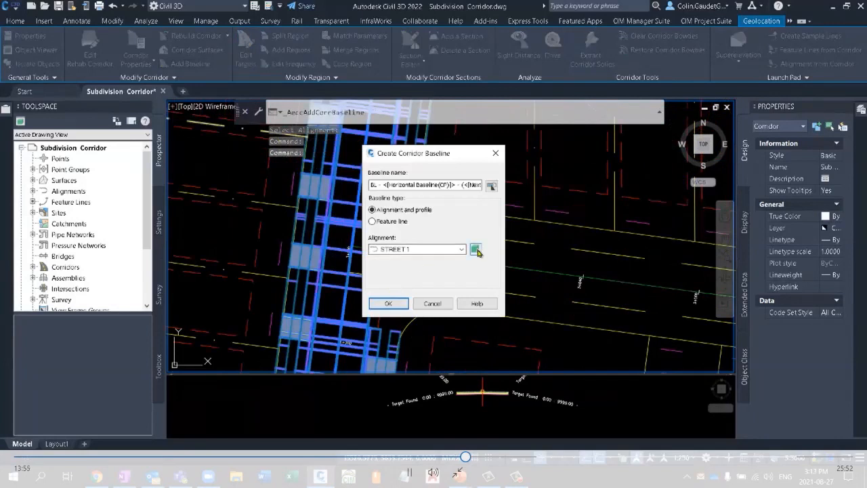
left_click(476, 250)
left_click(397, 294)
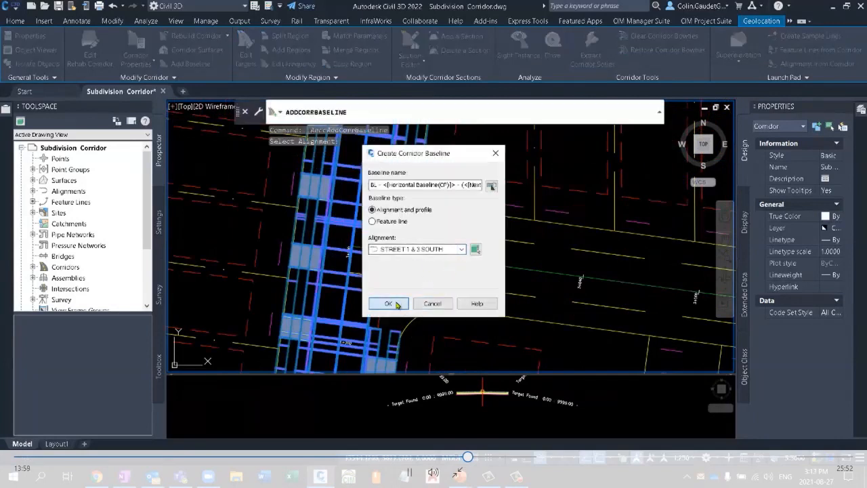
left_click(388, 303)
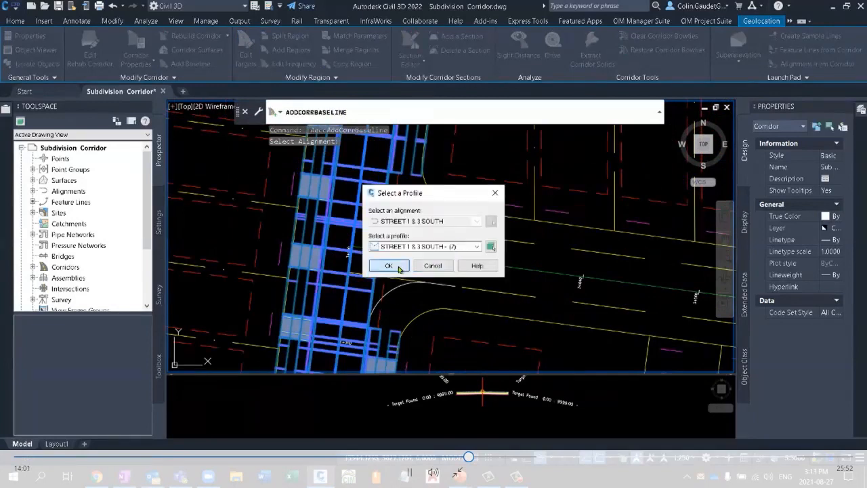
left_click(391, 266)
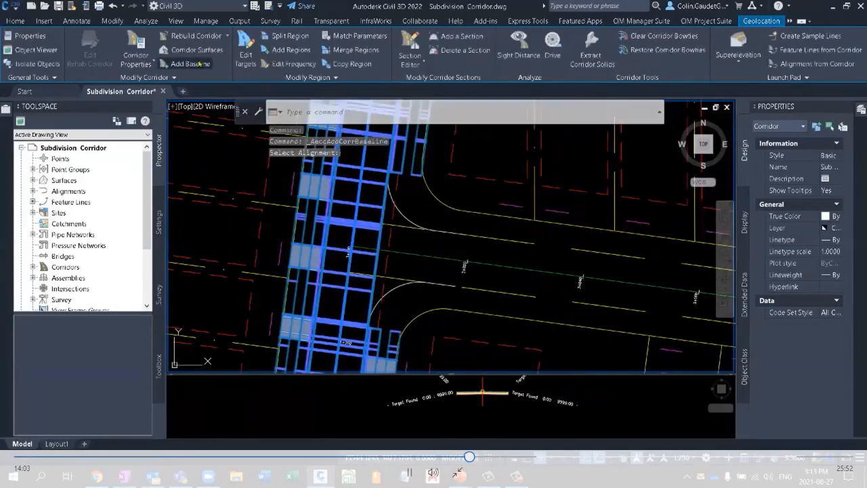
Step: Add a corridor baseline along the opposite curb return, alignment STREET 1 & 3 NORTH, accepting its offered profile
left_click(199, 63)
left_click(476, 249)
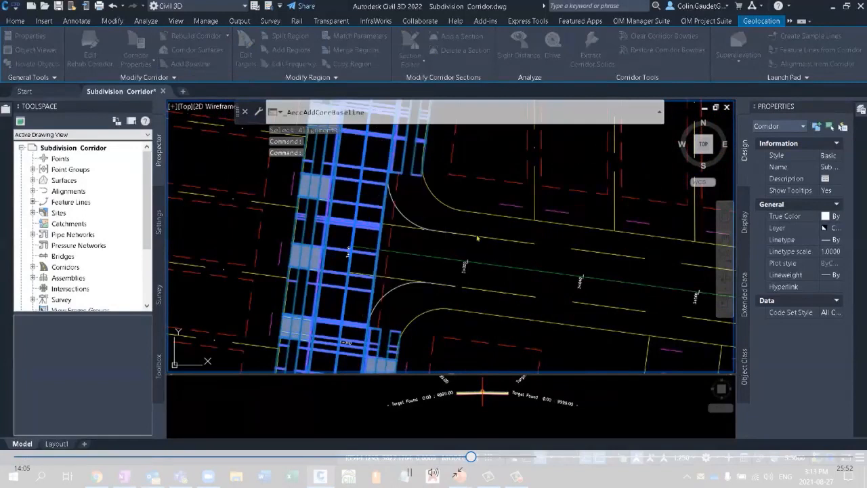
left_click(403, 210)
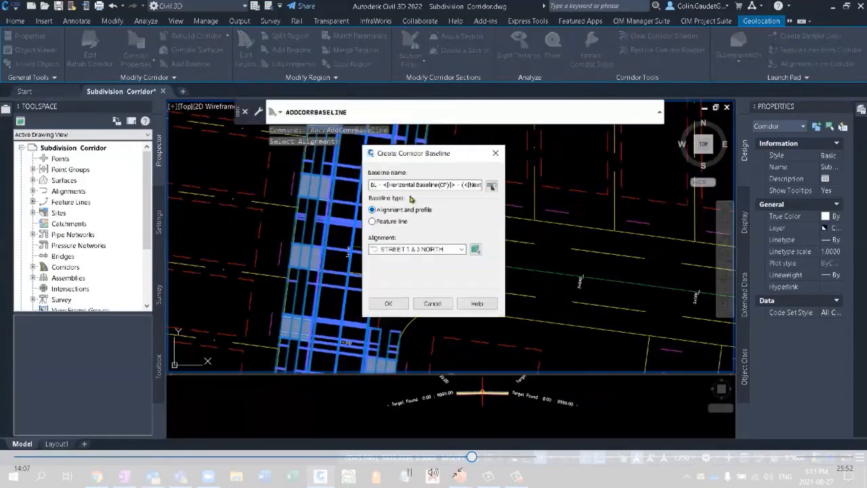
left_click(397, 304)
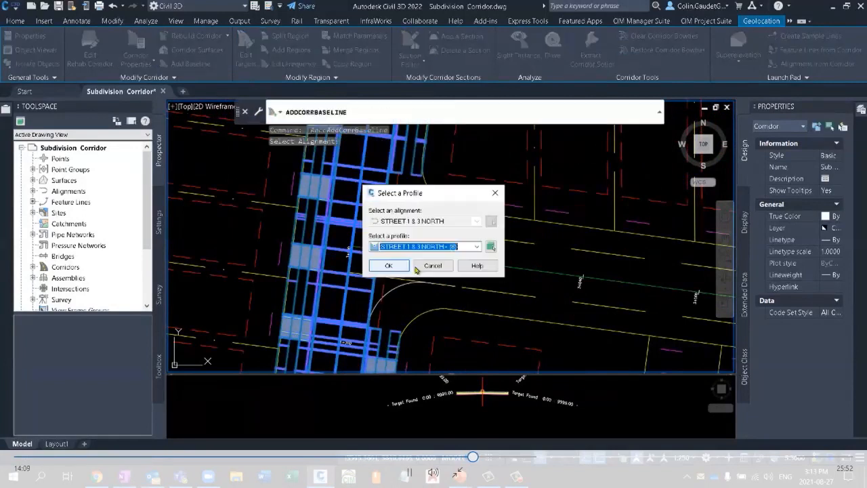
left_click(389, 266)
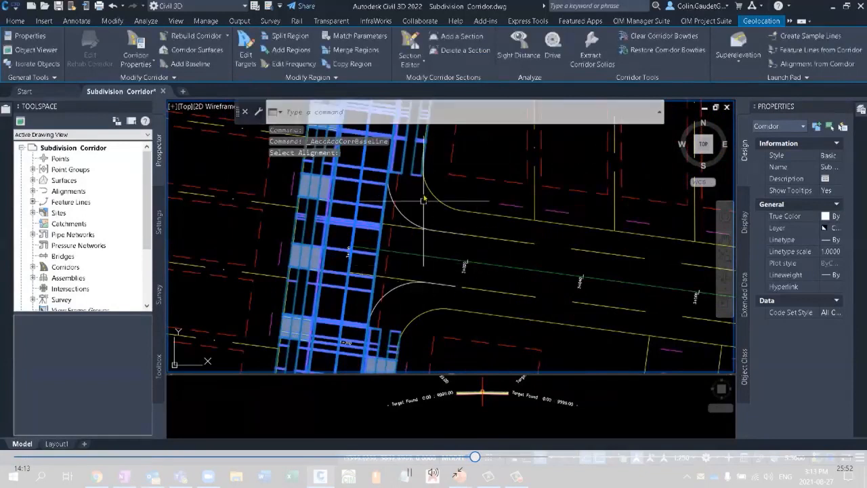
Step: Define a new corridor region from station 0+005.00 to 0+019.06 on the southern curb return baseline of the southern intersection
scroll(424, 200, "down", 5)
scroll(407, 316, "up", 4)
scroll(405, 316, "up", 3)
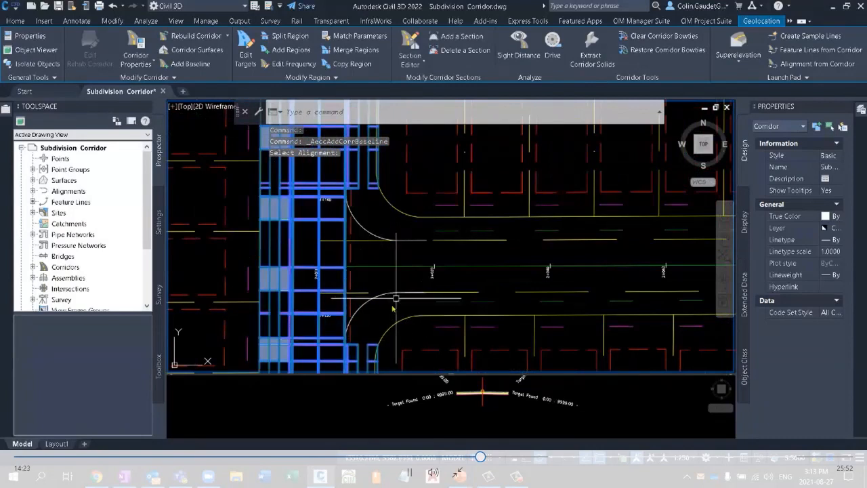
middle_click_drag(386, 306, 478, 263)
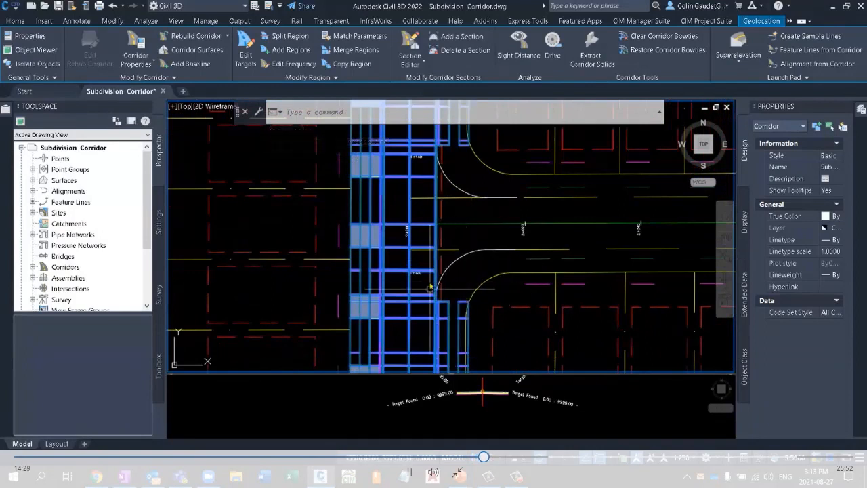
left_click(291, 50)
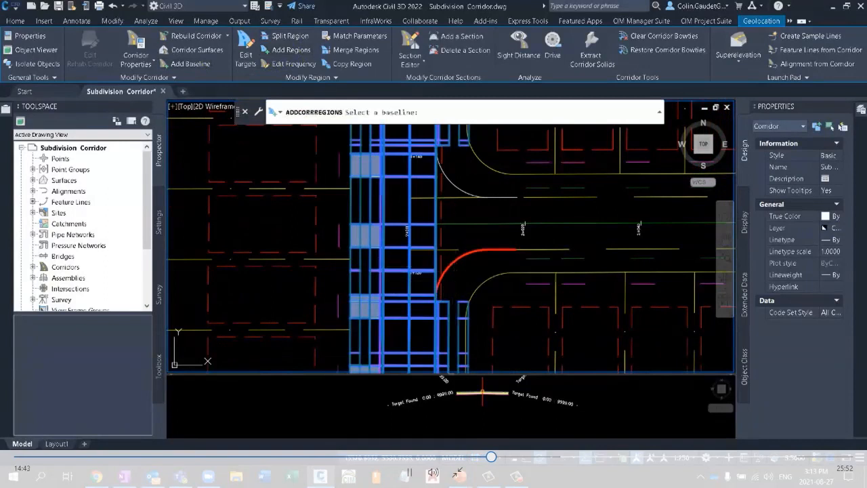
left_click(454, 269)
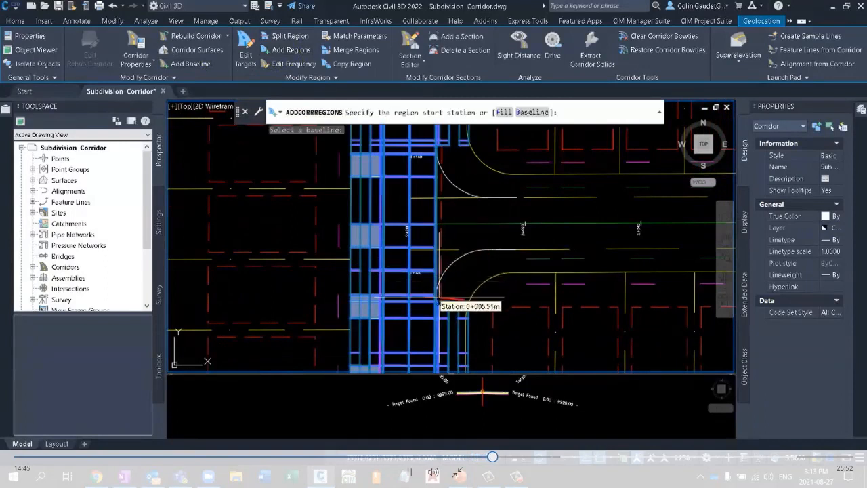
scroll(441, 296, "up", 2)
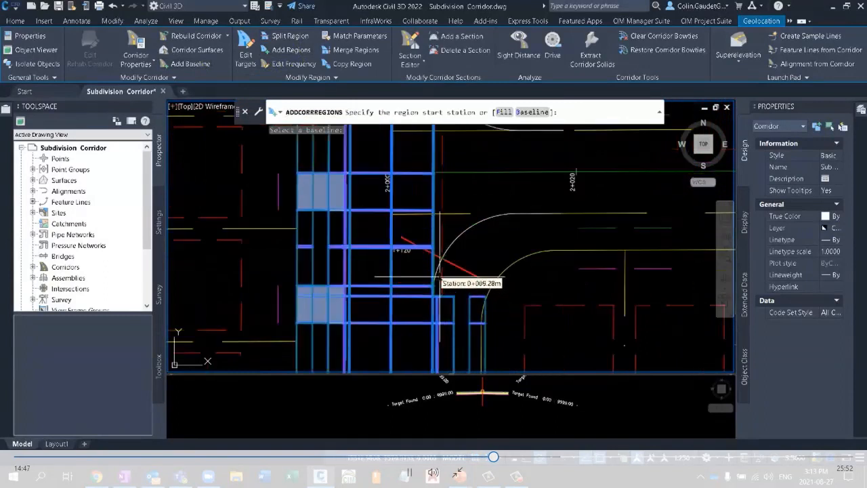
left_click(452, 254)
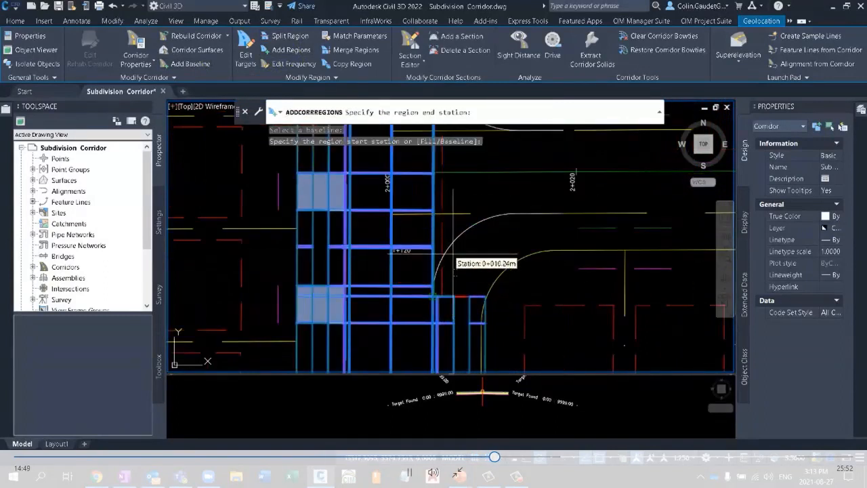
left_click(515, 215)
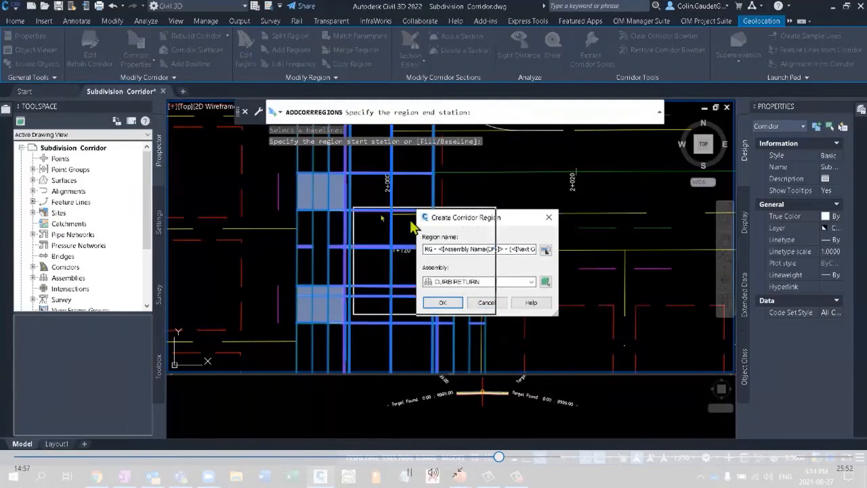
Step: Create the southern curb return region with the CURB RETURN assembly, leaving its targets unassigned
left_click_drag(472, 220, 313, 204)
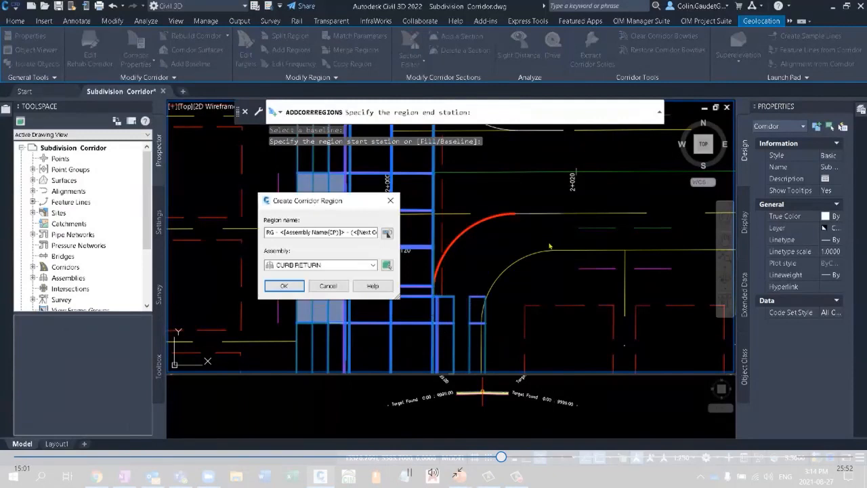
left_click(361, 266)
left_click(346, 267)
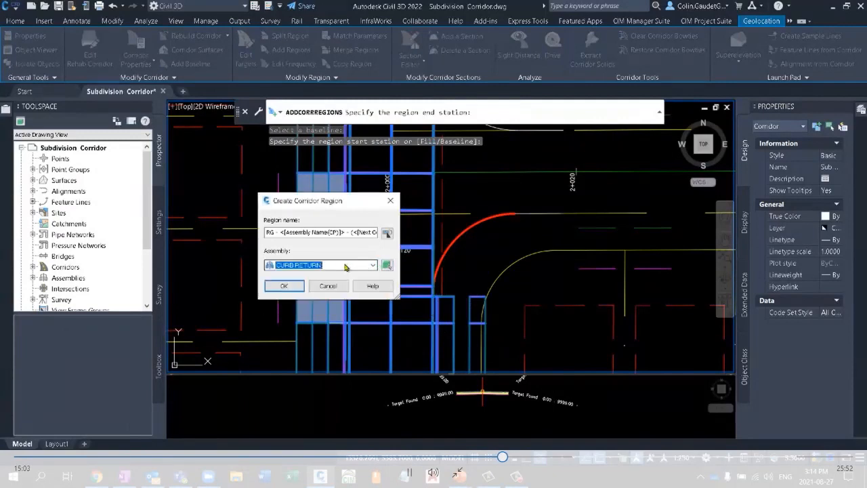
left_click(284, 287)
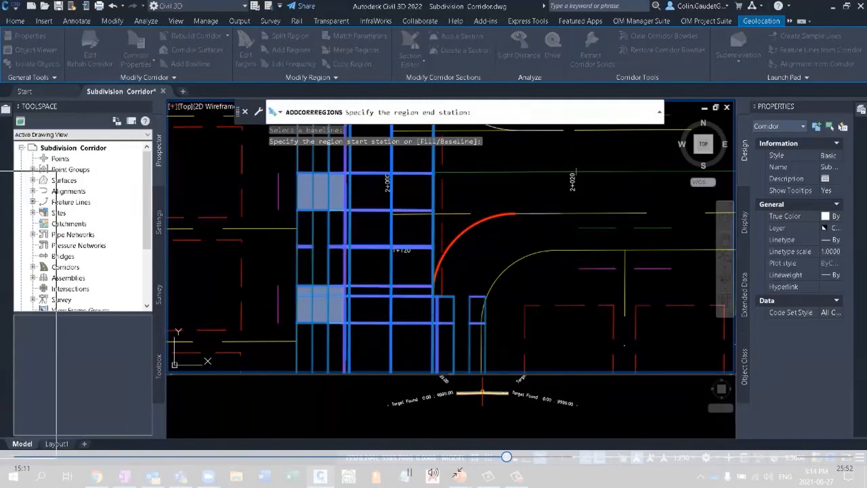
left_click(407, 221)
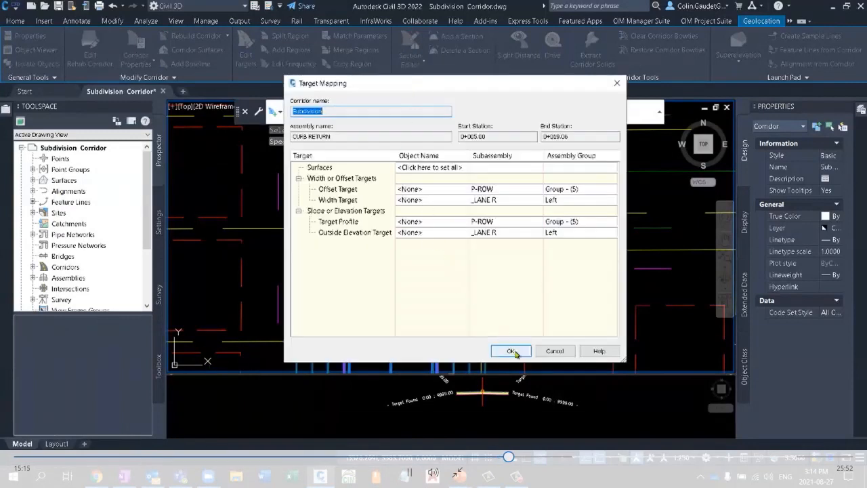
left_click(553, 351)
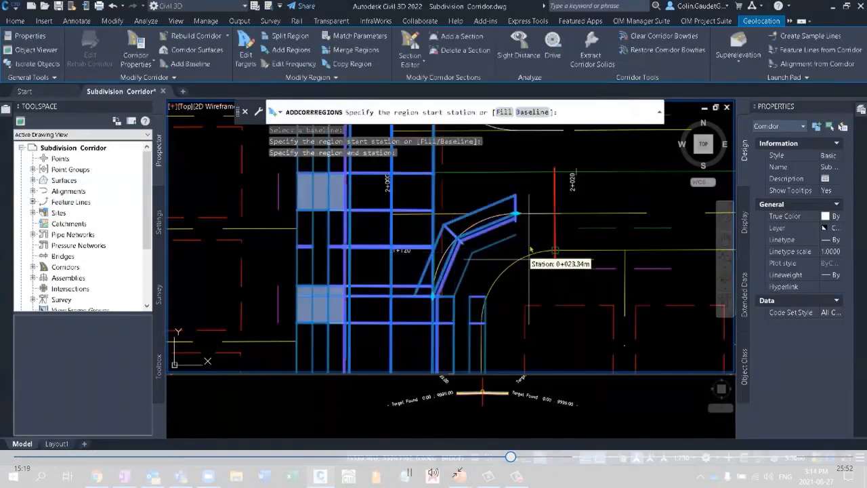
Step: Add a CURB RETURN region along the curve of the same intersection's northern curb return baseline, leaving its targets unassigned
middle_click_drag(535, 160, 536, 301)
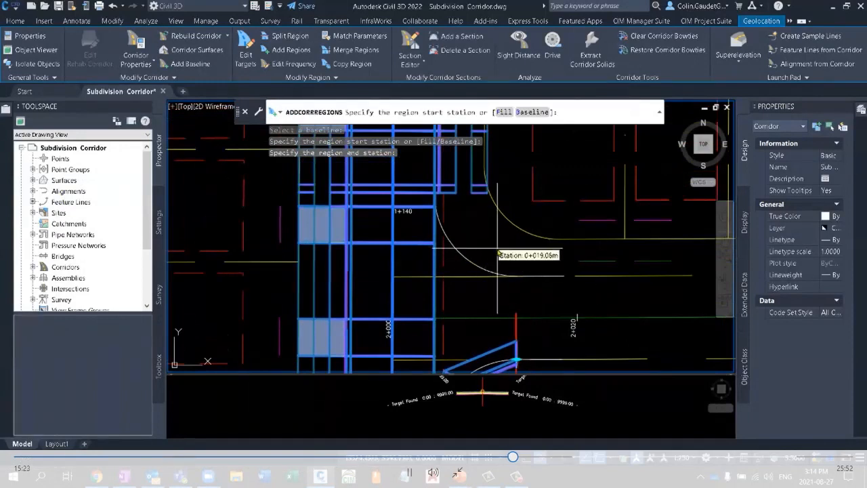
left_click(520, 112)
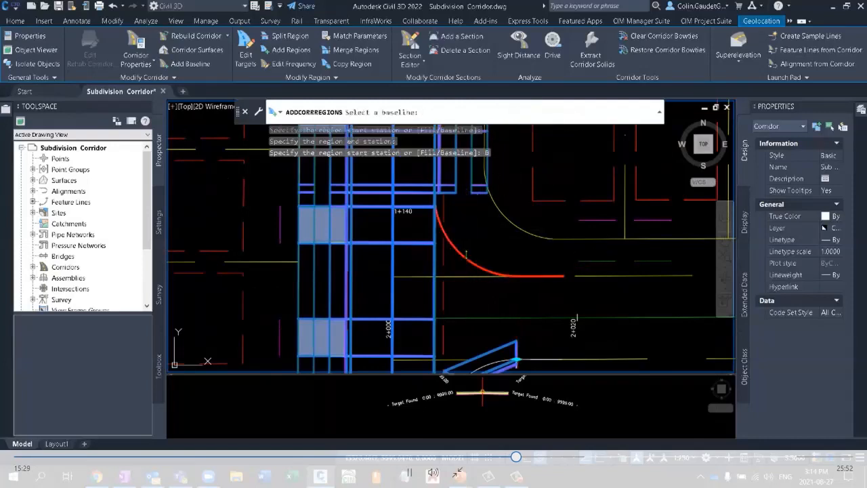
left_click(466, 261)
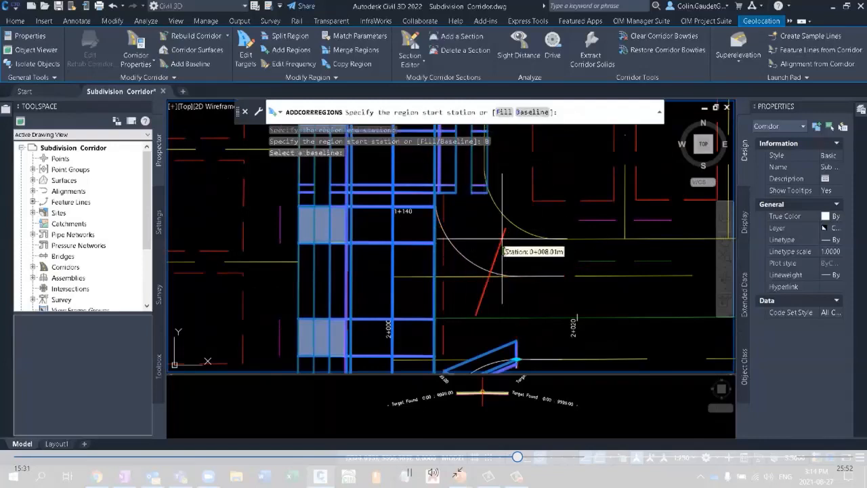
left_click(517, 276)
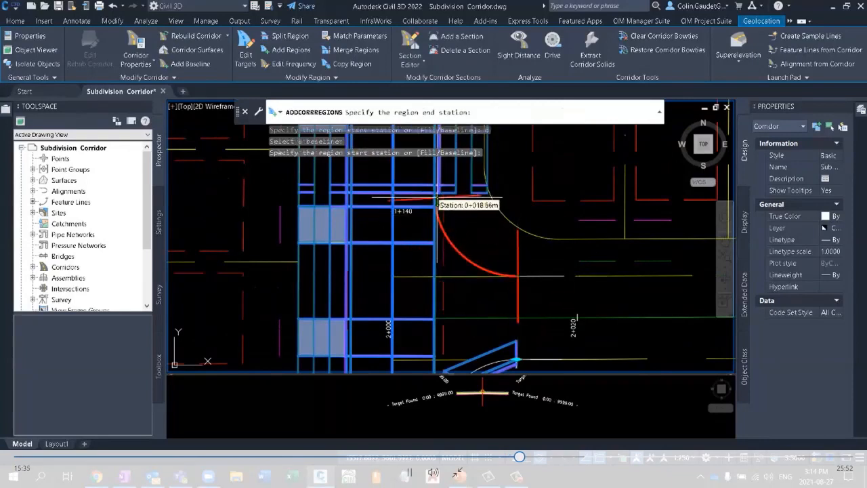
left_click(442, 219)
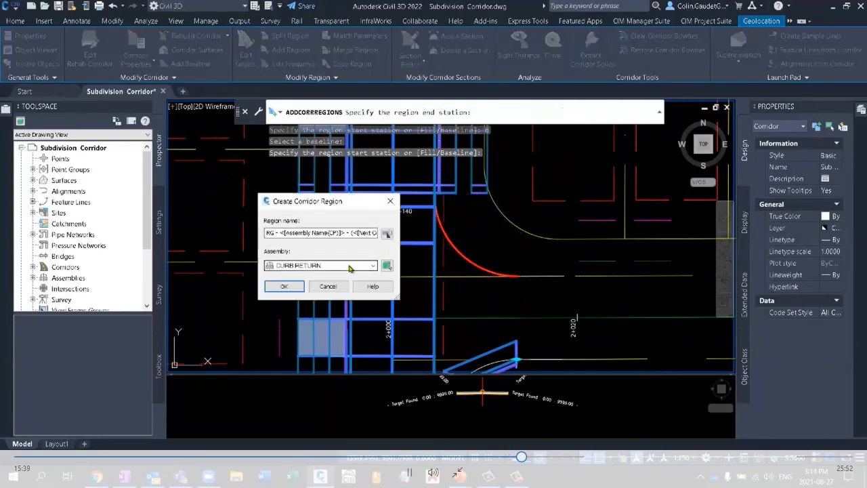
left_click(285, 287)
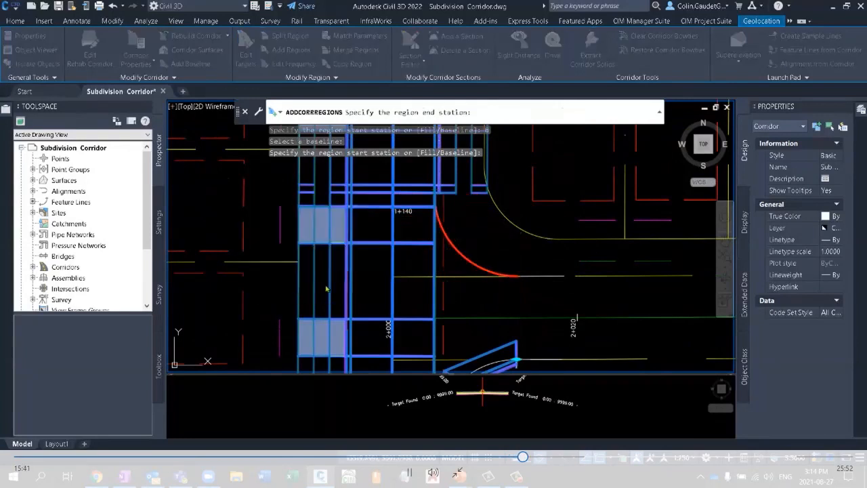
left_click(511, 351)
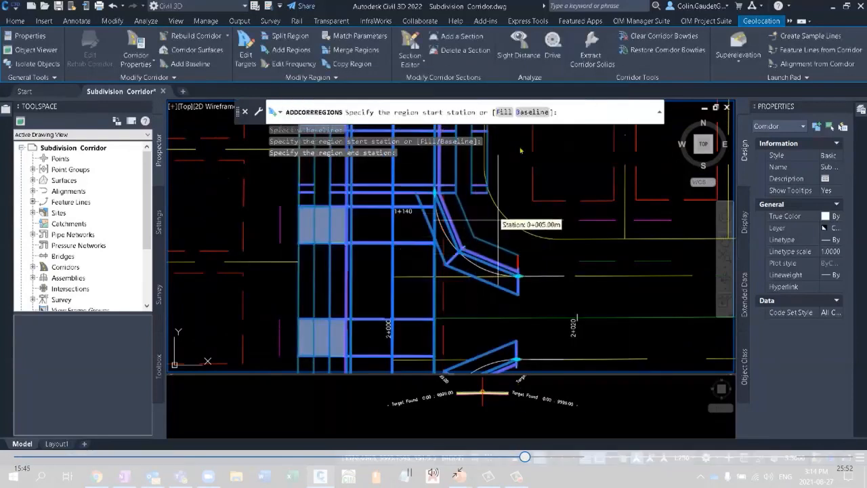
left_click(533, 111)
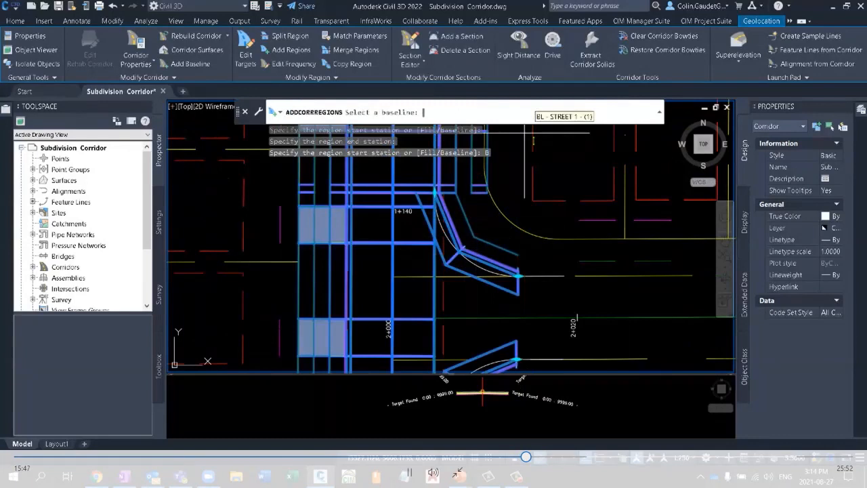
scroll(485, 347, "down", 3)
scroll(495, 181, "up", 5)
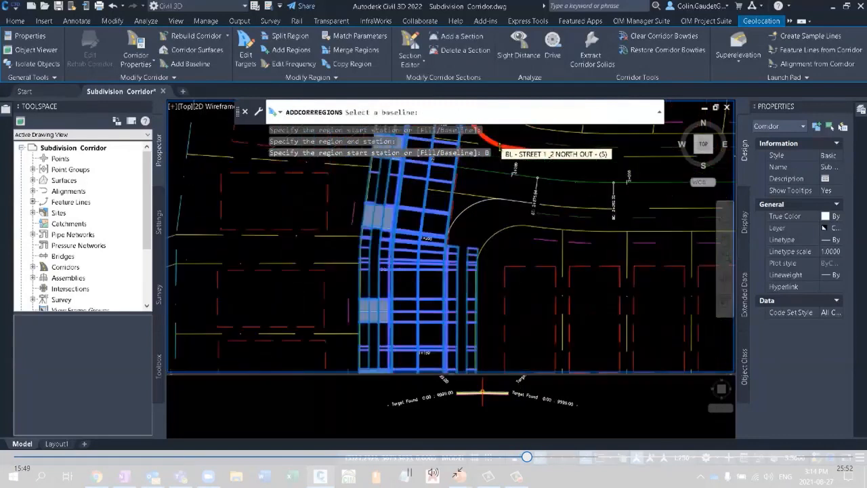
scroll(484, 257, "down", 2)
left_click(453, 303)
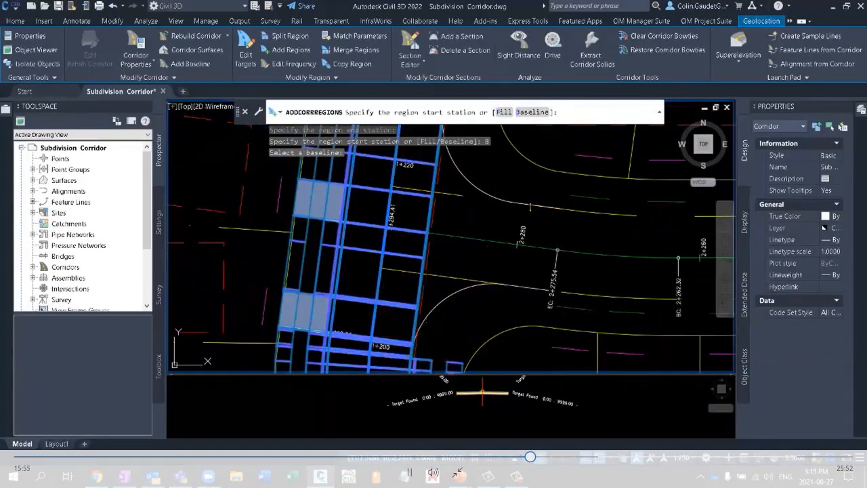
key("Escape")
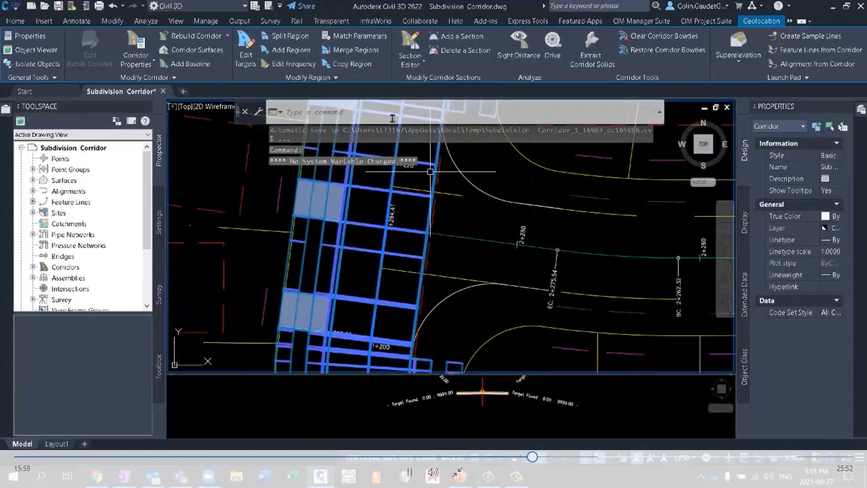
Step: Add a CURB RETURN region from 0+005.00 to 0+019.47 on the northern intersection's southern curb return baseline, leaving its targets unassigned
left_click(293, 54)
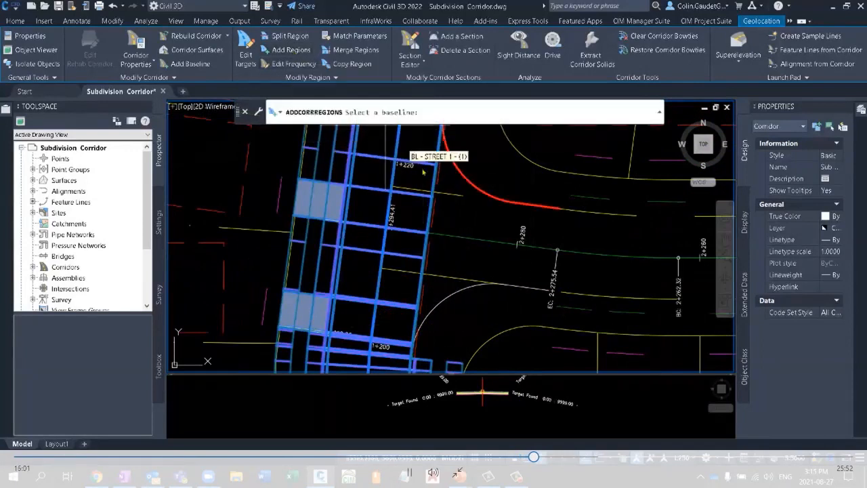
left_click(446, 332)
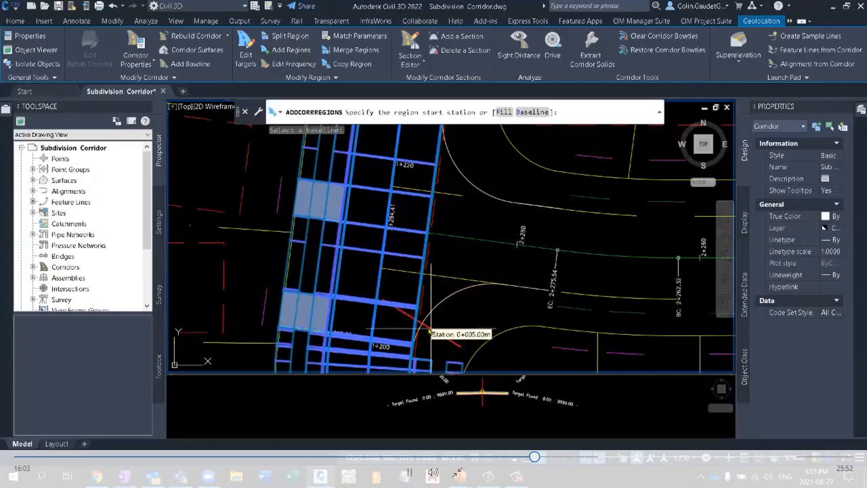
left_click(427, 320)
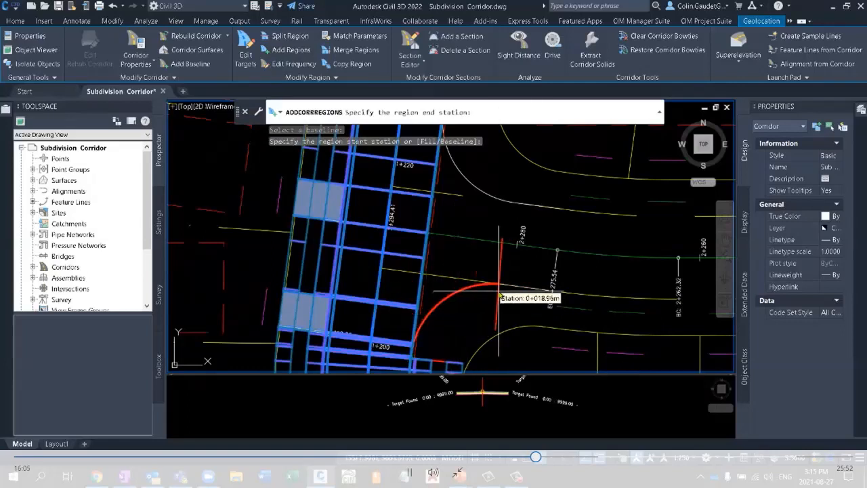
left_click(503, 343)
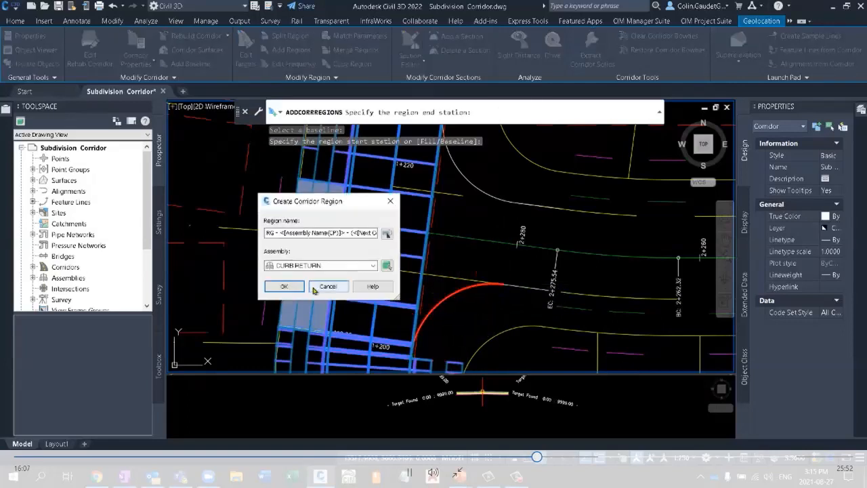
left_click(326, 286)
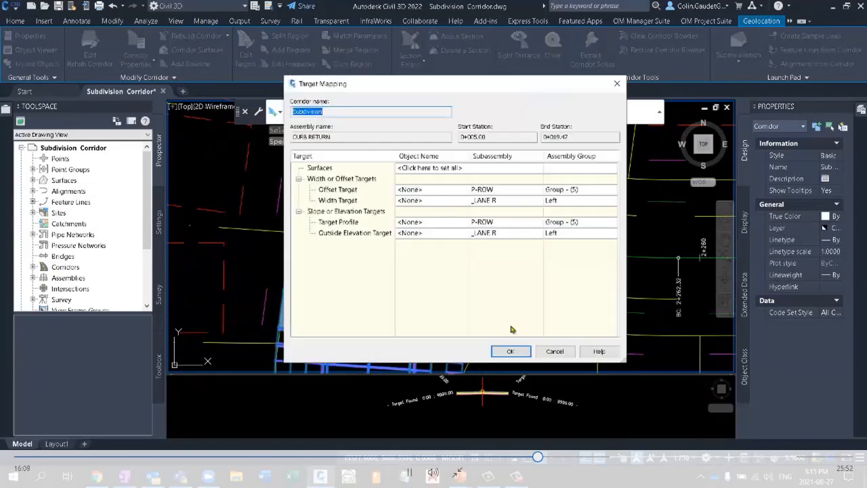
left_click(554, 351)
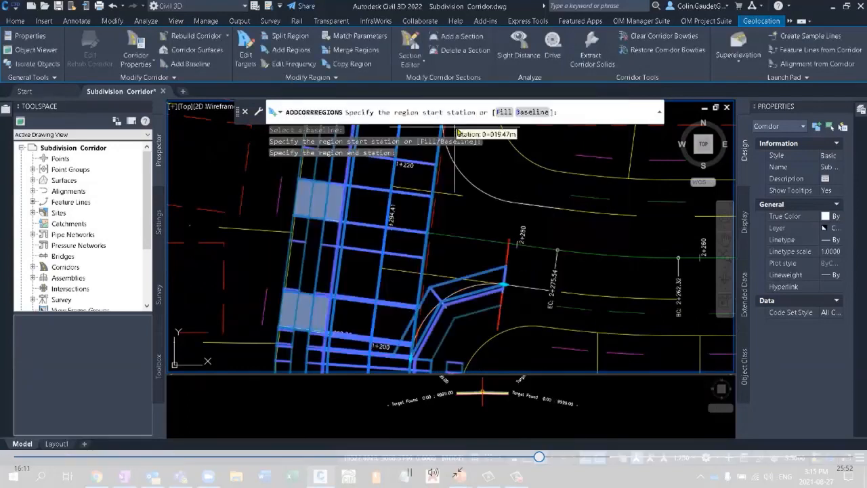
left_click(528, 112)
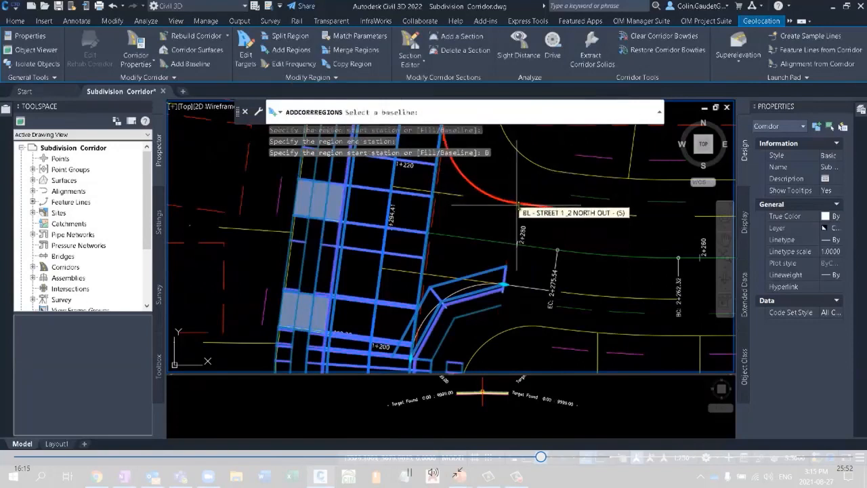
left_click(540, 226)
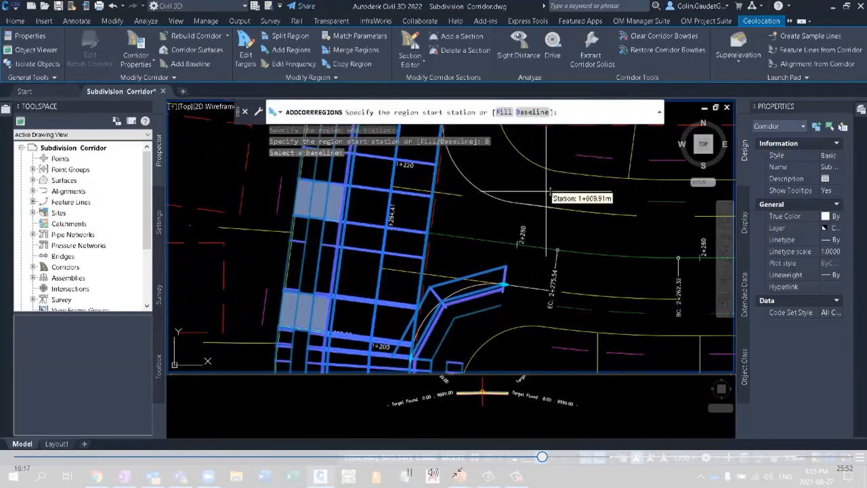
left_click(515, 204)
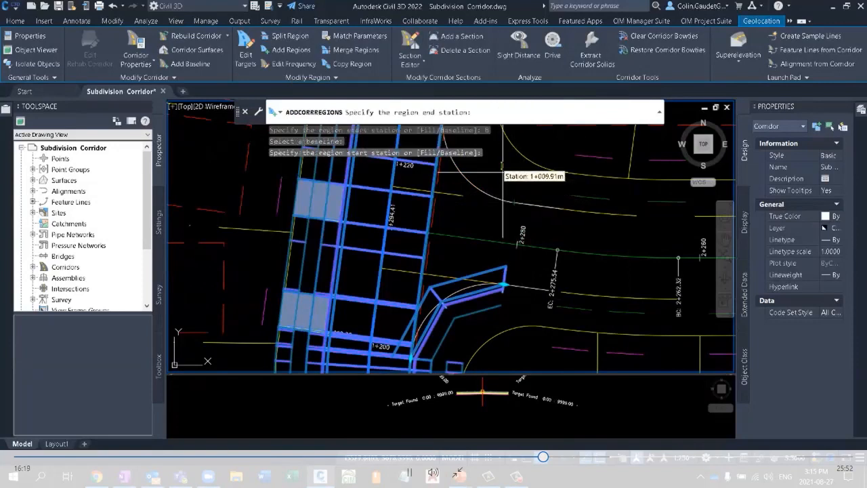
middle_click_drag(501, 166, 504, 266)
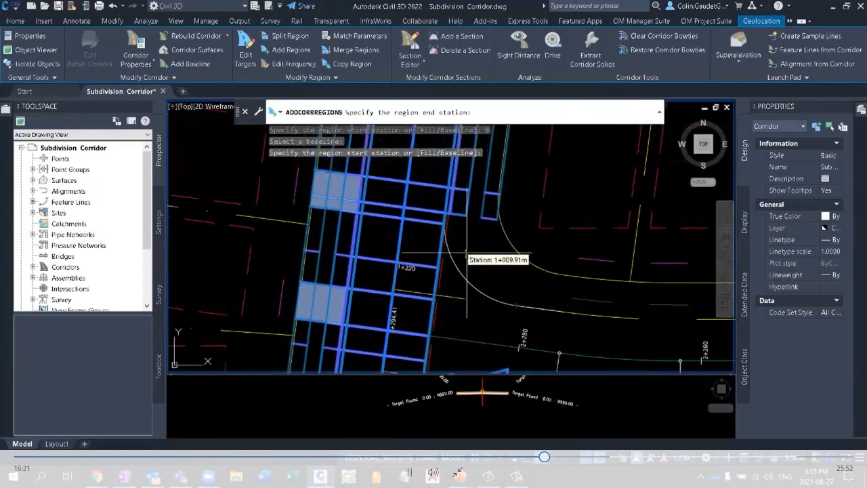
key("Escape")
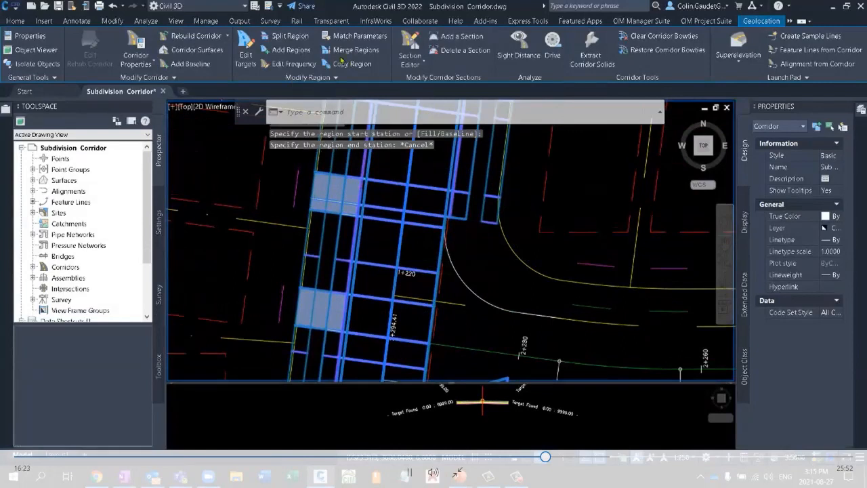
Step: Add a CURB RETURN region from 0+005.00 to 0+019.14 on the northern intersection's northern curb return baseline, leaving its targets unassigned
left_click(295, 55)
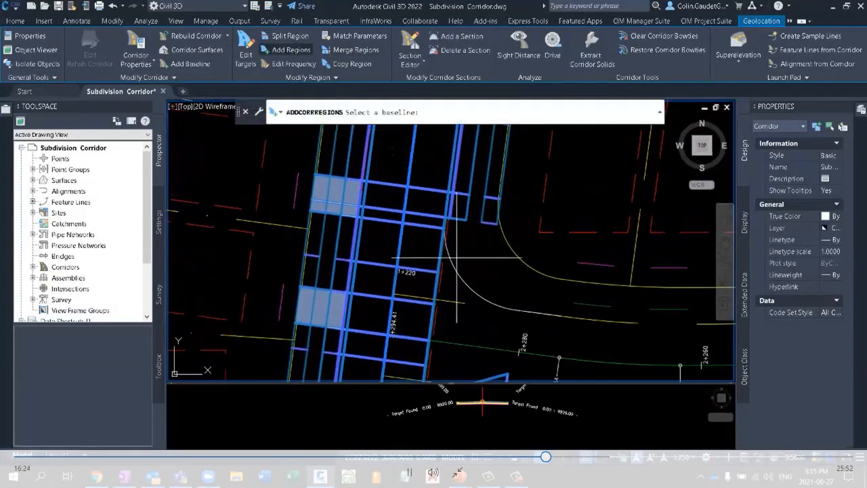
left_click(494, 296)
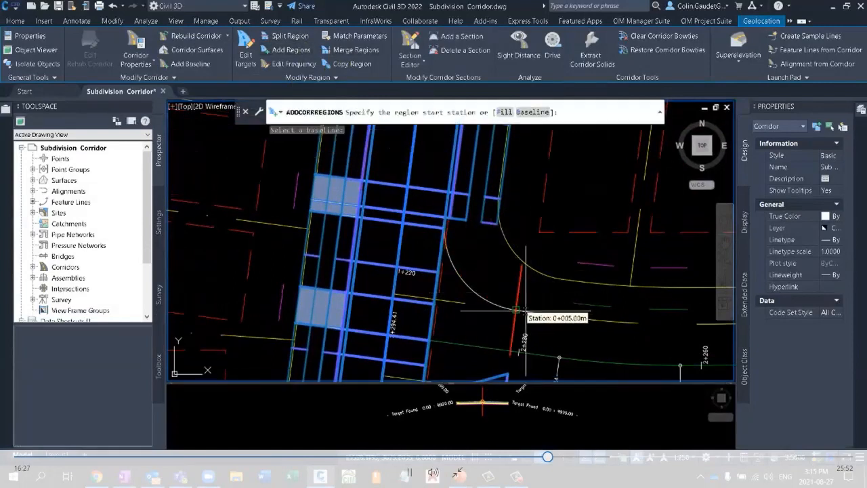
left_click(522, 310)
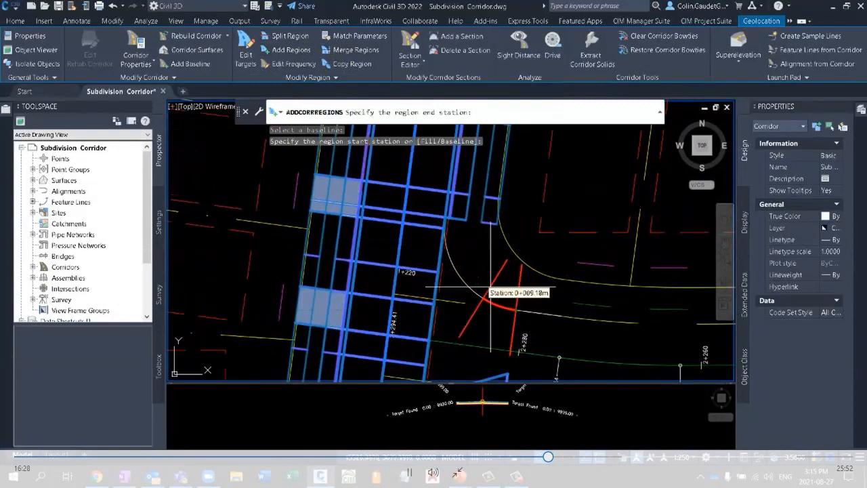
left_click(448, 248)
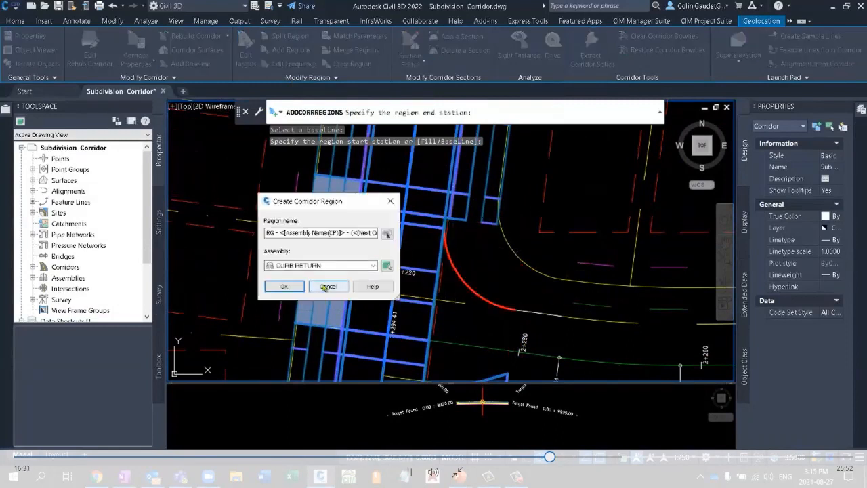
left_click(326, 287)
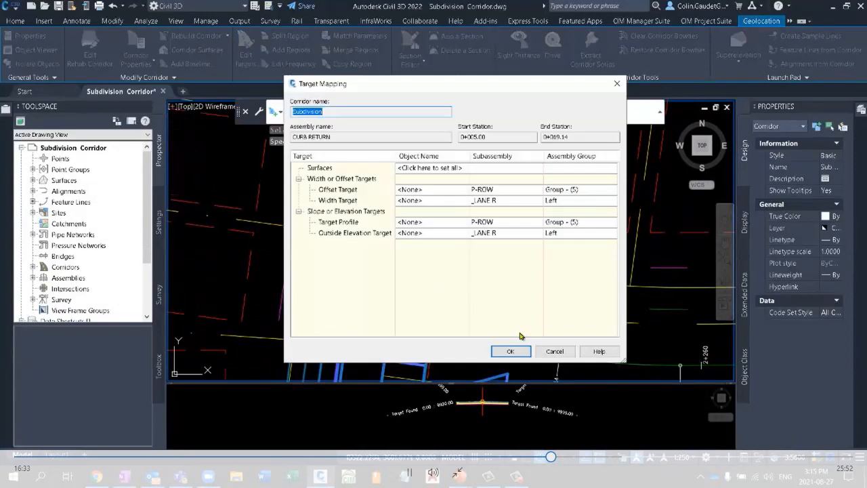
left_click(557, 352)
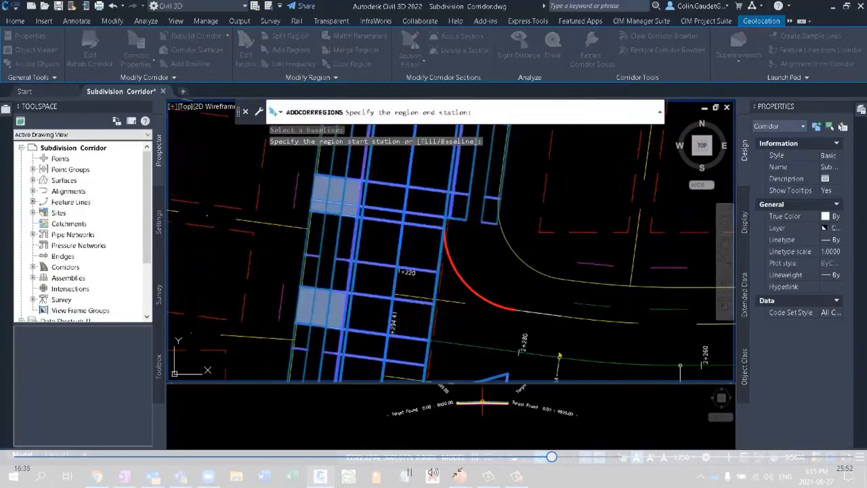
key("Escape")
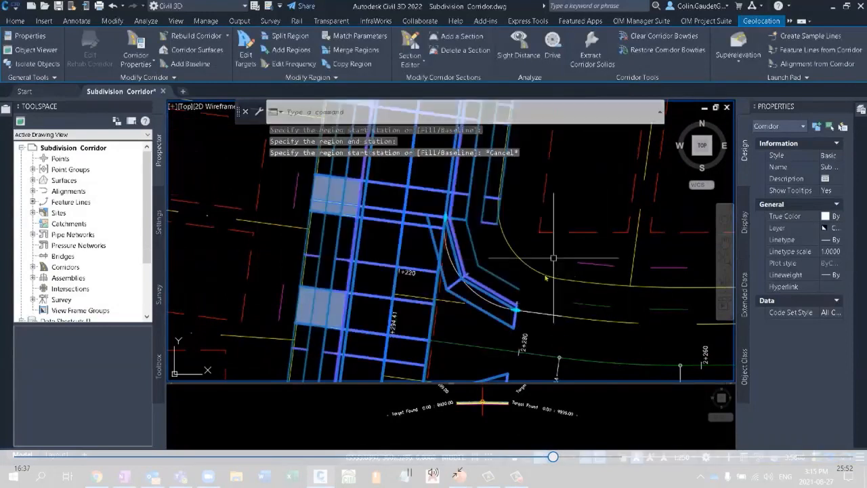
Step: Set the curve increment of the assembly frequency to 1 m for the southern intersection's southern curb return region
scroll(535, 193, "down", 3)
middle_click_drag(541, 307, 504, 77)
scroll(486, 238, "up", 4)
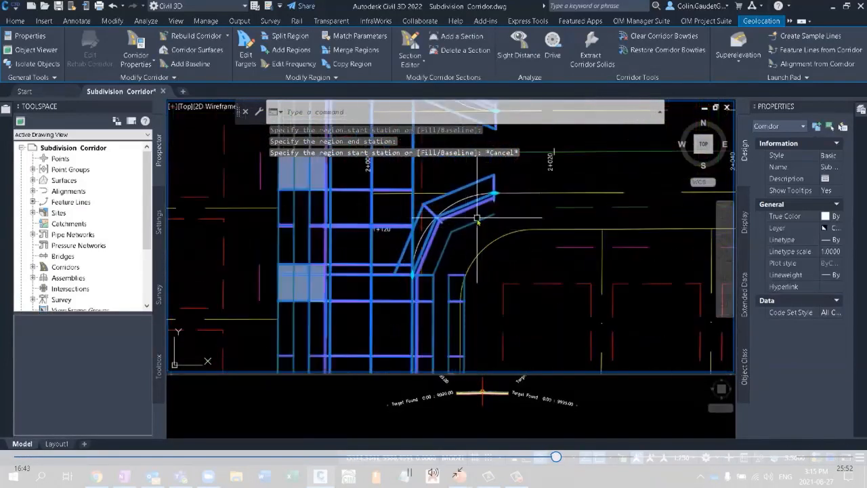
mouse_move(478, 219)
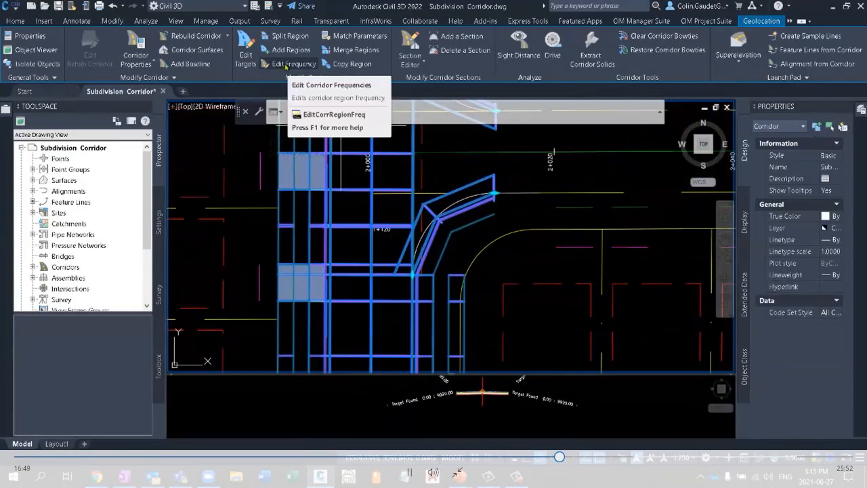
left_click(284, 66)
left_click(468, 200)
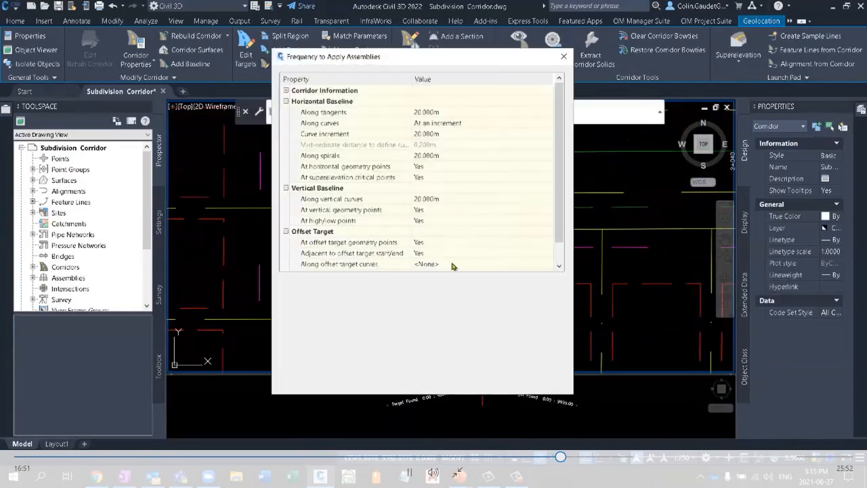
left_click_drag(423, 59, 632, 57)
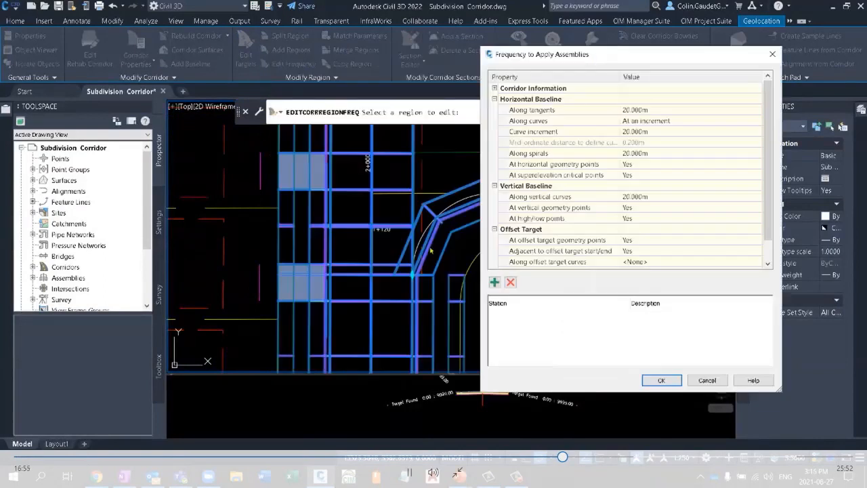
left_click(649, 132)
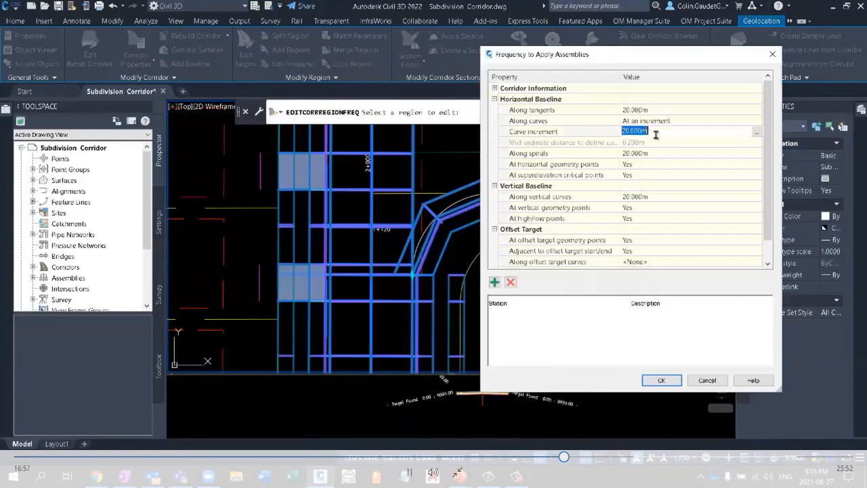
type("1")
key("Return")
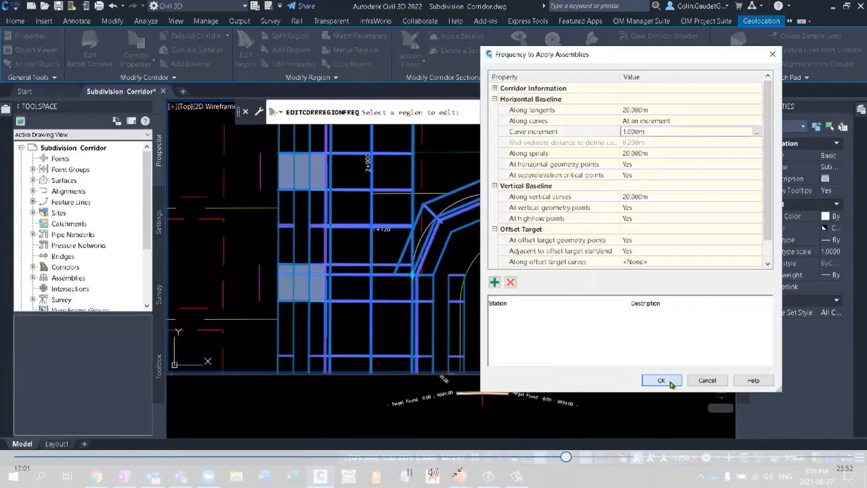
left_click(662, 380)
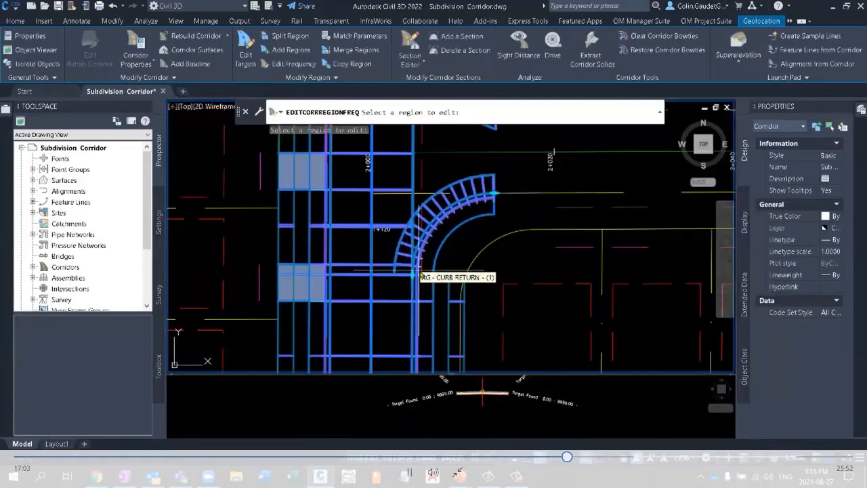
key("Escape")
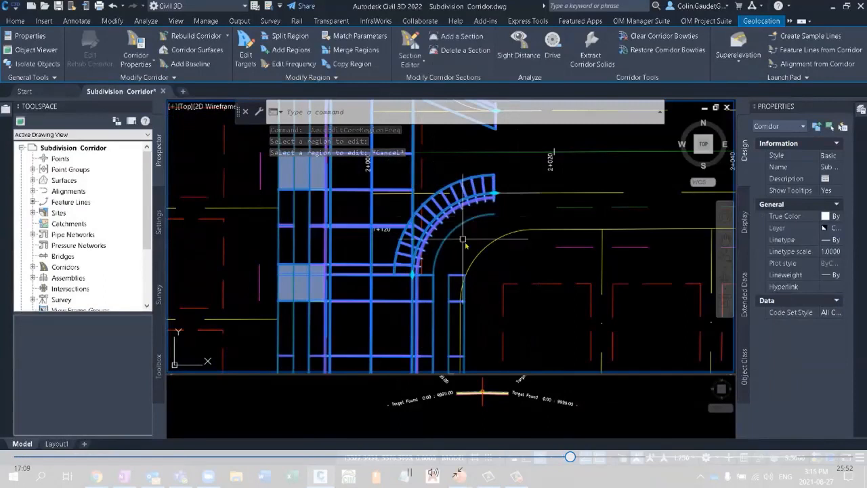
key("Escape")
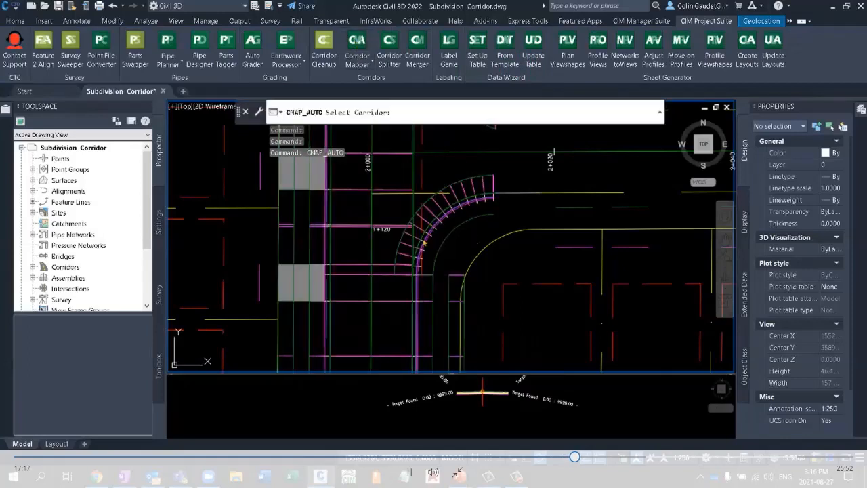
left_click(446, 252)
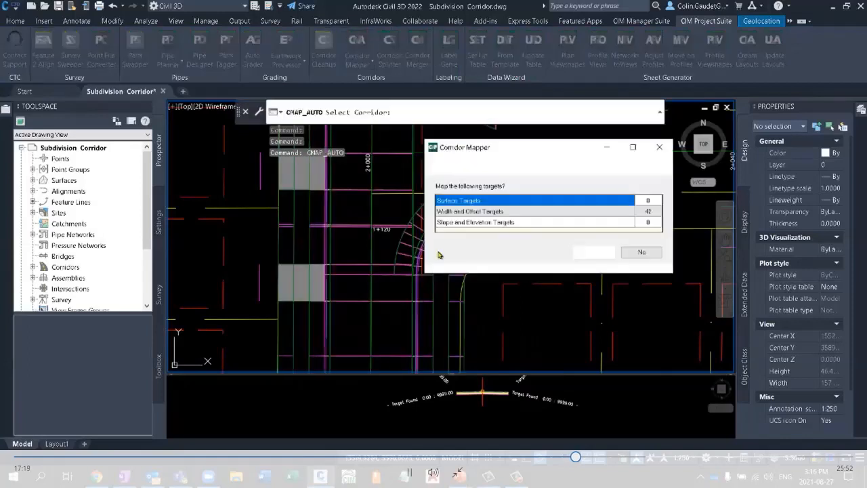
left_click(659, 147)
Step: Open the Corridor Mapper target setup for the Subdivision corridor and filter its width and offset targets to the STREET 1 & 2 SOUTH OUT baseline
left_click(369, 63)
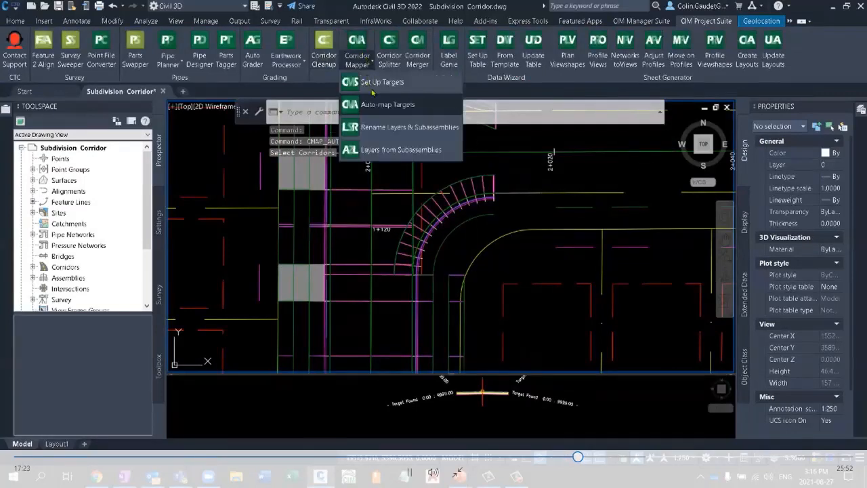
left_click(393, 82)
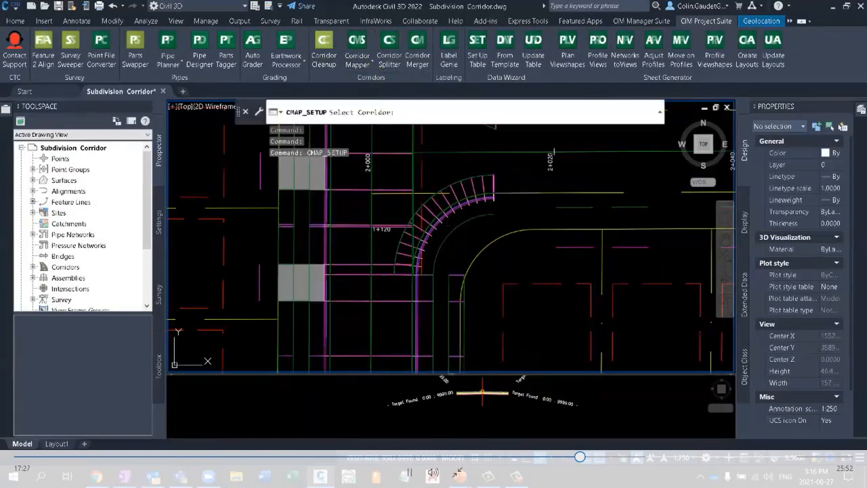
left_click(451, 243)
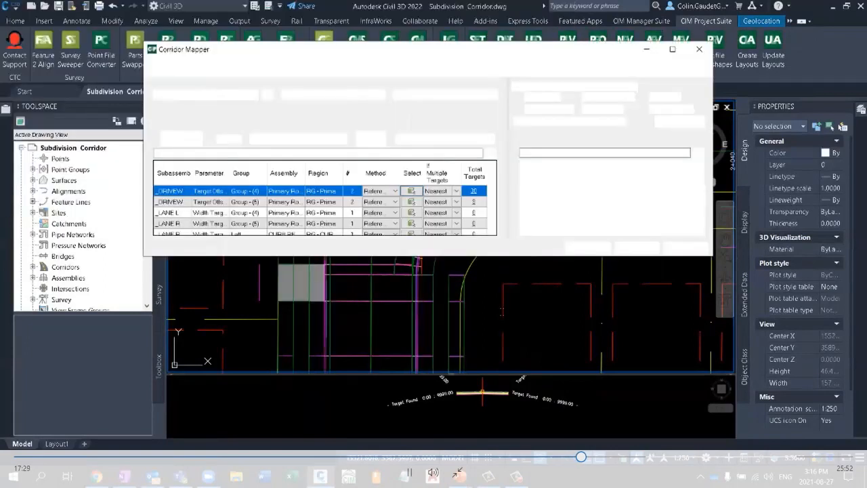
scroll(298, 239, "down", 4)
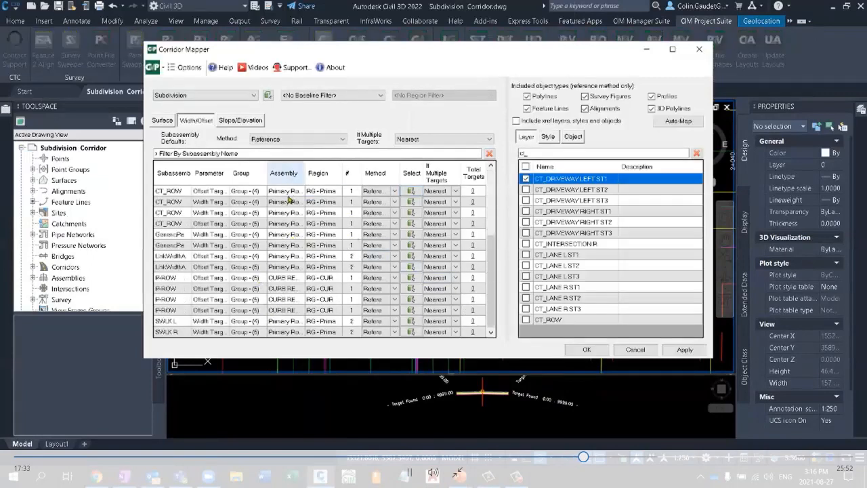
scroll(282, 299, "up", 4)
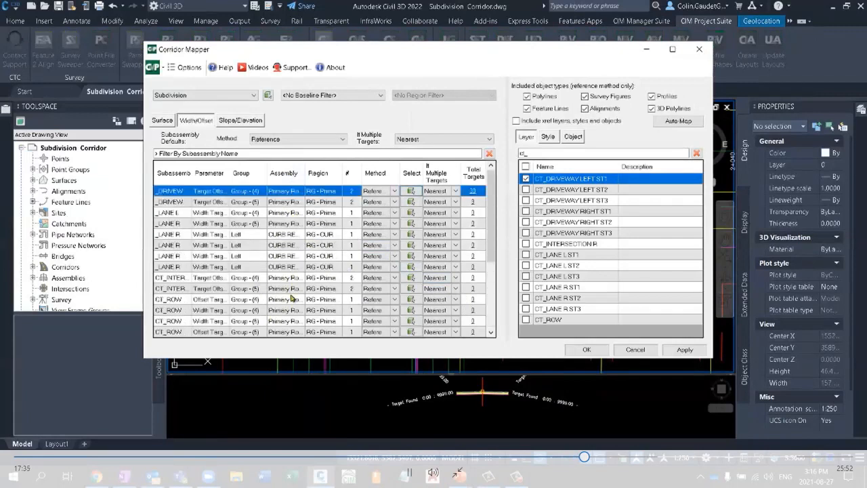
left_click(363, 96)
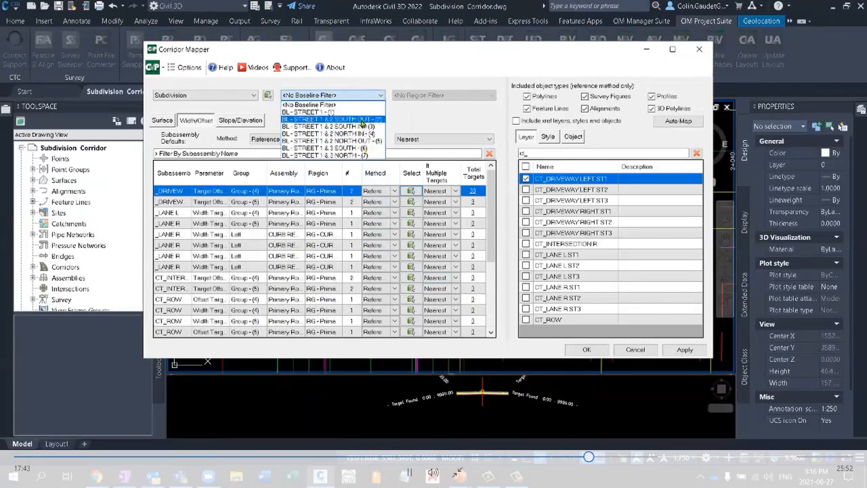
left_click(362, 125)
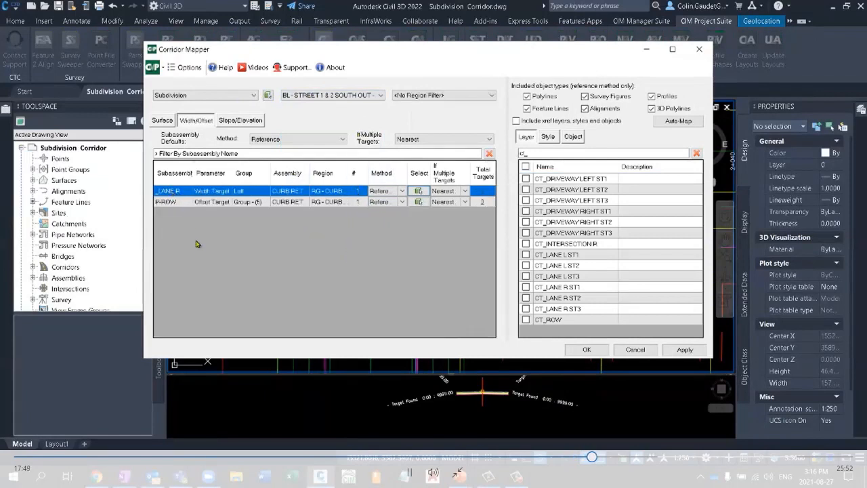
Step: Select the P-ROW offset target of the curb return and choose the CT_ROW layer for it
left_click(170, 203)
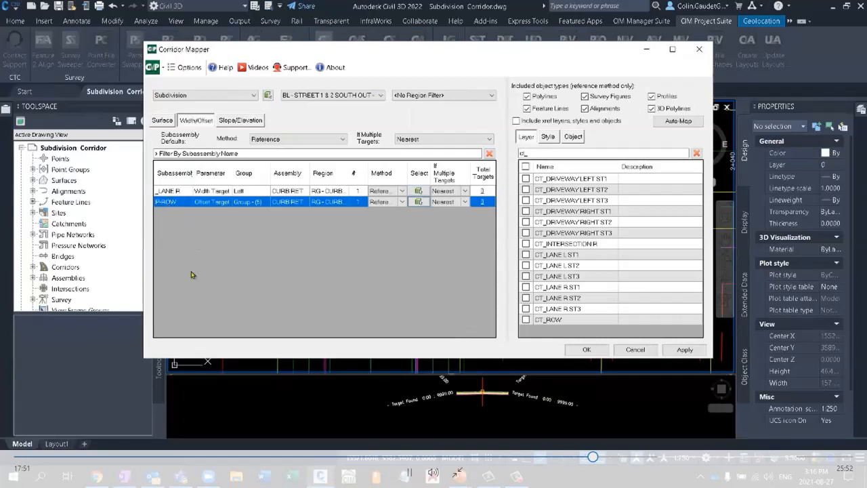
left_click(550, 325)
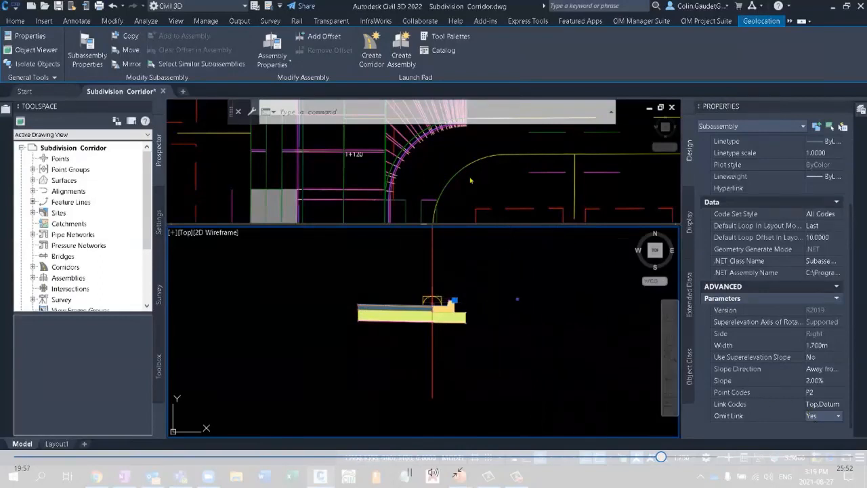
Step: Deselect the subassembly and enlarge the plan viewport so it fills most of the drawing area around the southern intersection
key("Escape")
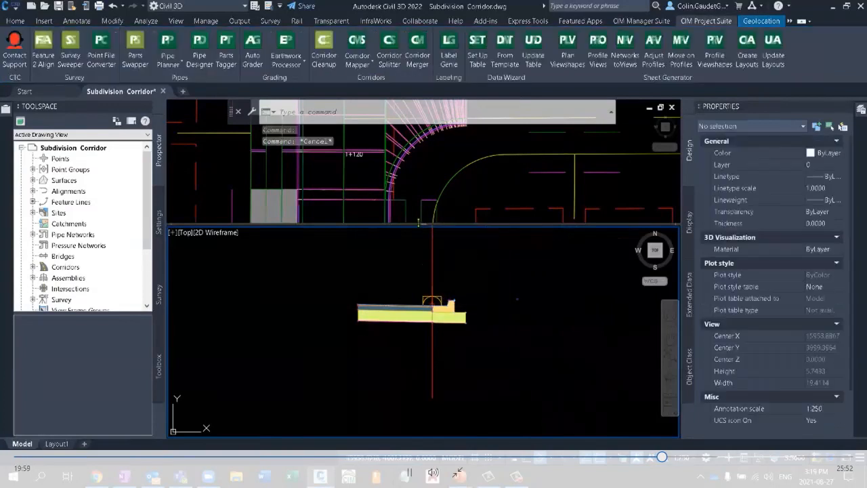
left_click_drag(428, 225, 435, 357)
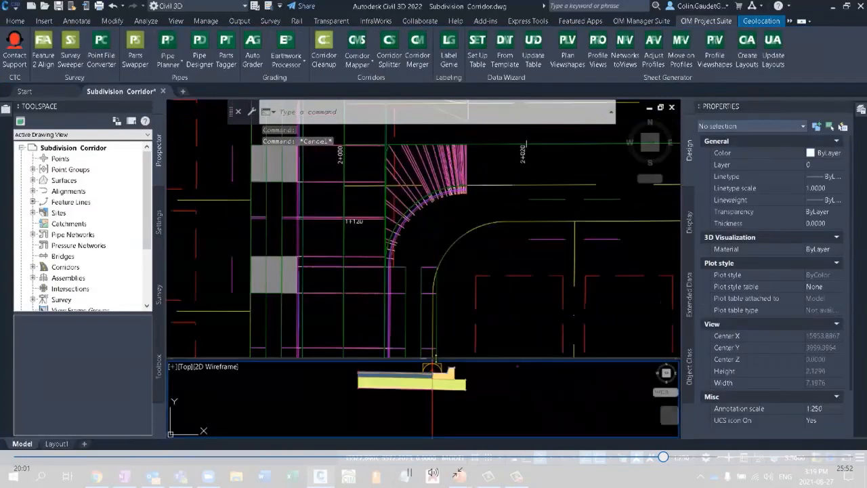
left_click(430, 225)
middle_click_drag(442, 217, 422, 317)
Step: Match the region parameters of the southern intersection's southern curb return, RG - CURB RETURN - (1), onto its northern curb return region
left_click(428, 265)
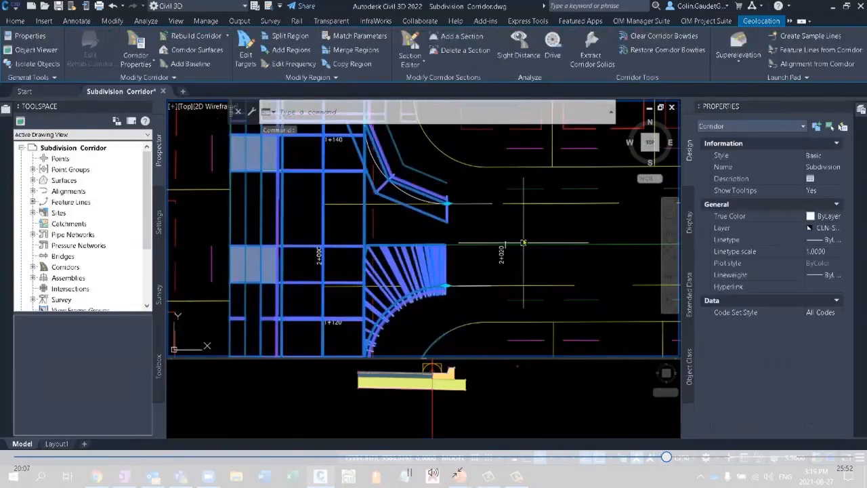
scroll(474, 251, "down", 2)
middle_click_drag(486, 246, 470, 264)
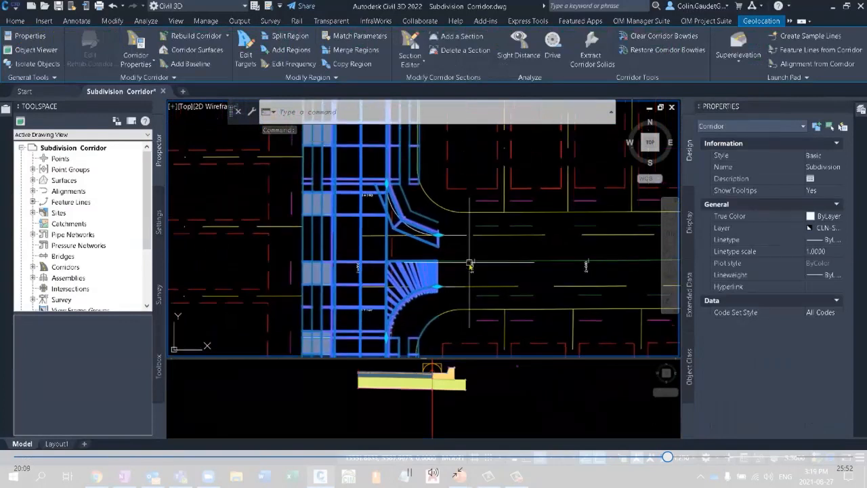
mouse_move(446, 231)
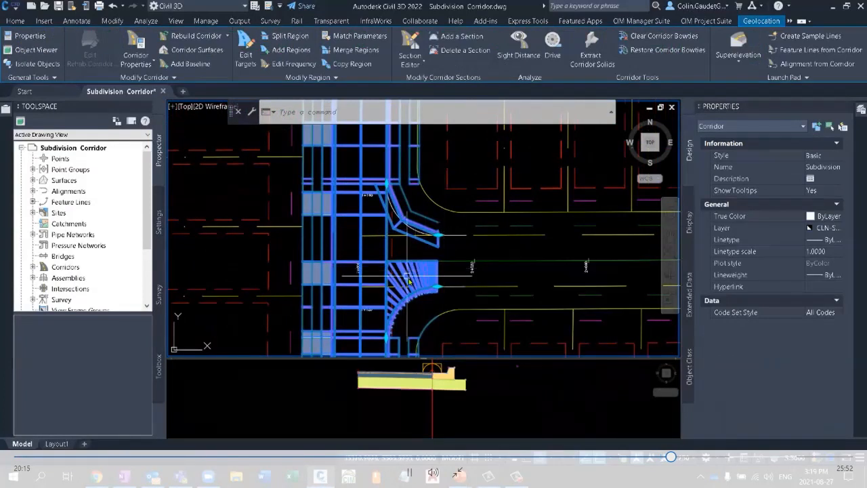
mouse_move(410, 278)
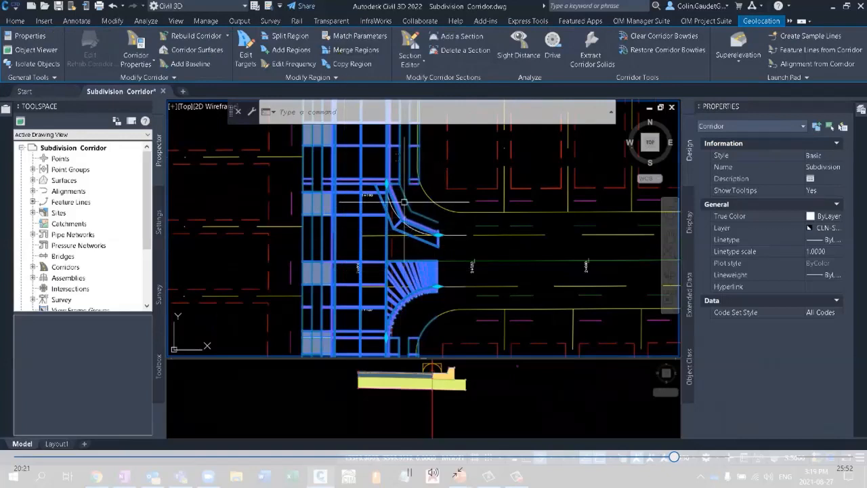
left_click(368, 37)
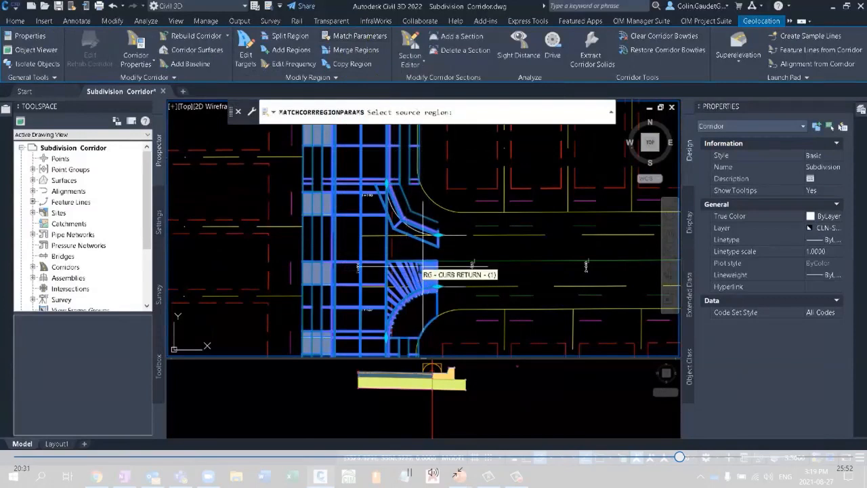
left_click(410, 278)
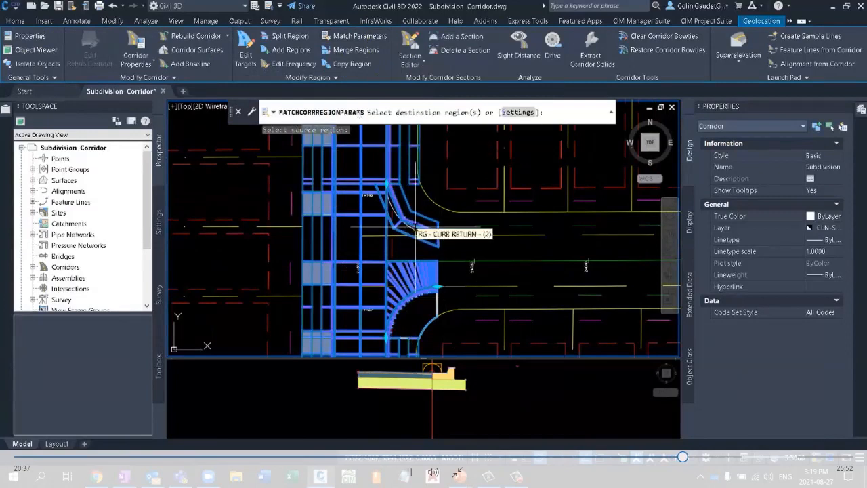
left_click(415, 233)
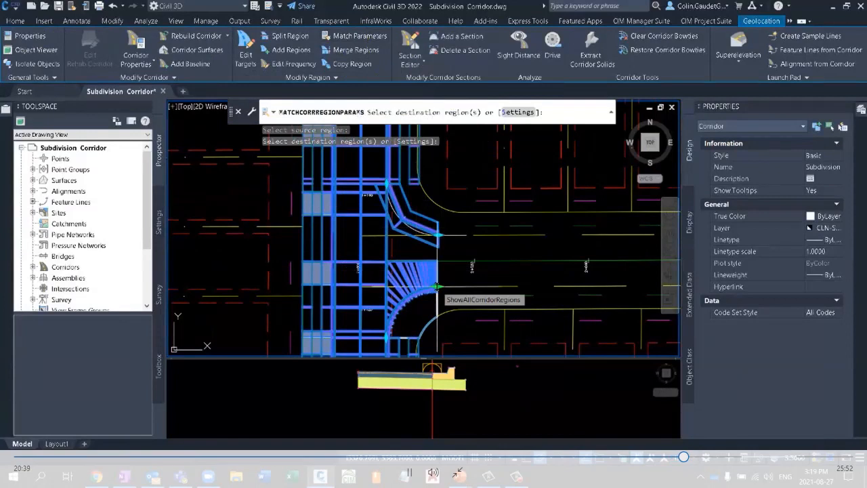
key("Return")
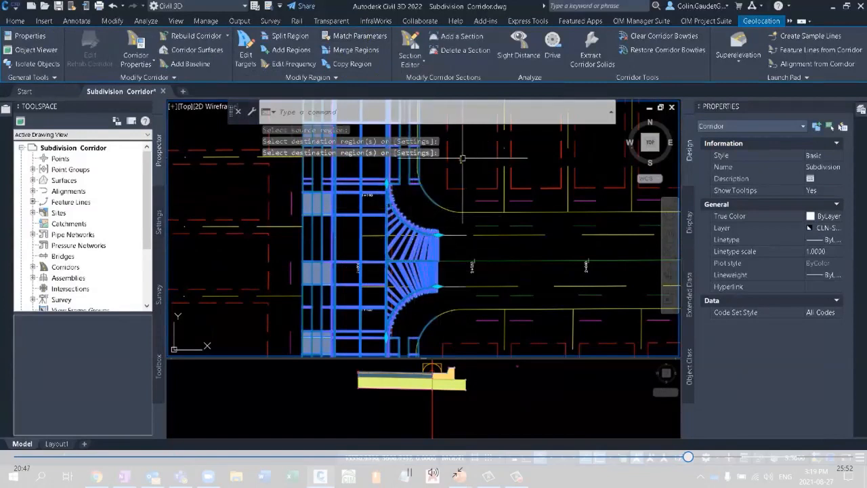
Step: Match the region parameters of RG - CURB RETURN - (2) onto both curb return regions at the northern intersection
left_click(357, 35)
left_click(406, 238)
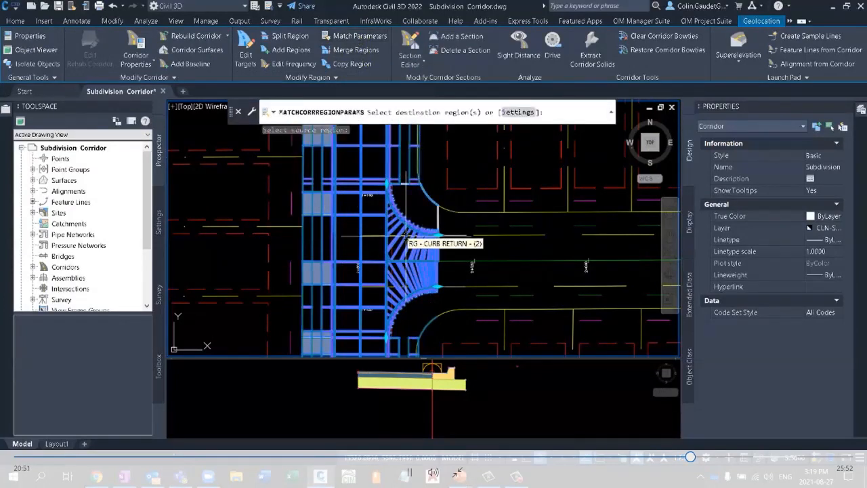
scroll(414, 312, "down", 6)
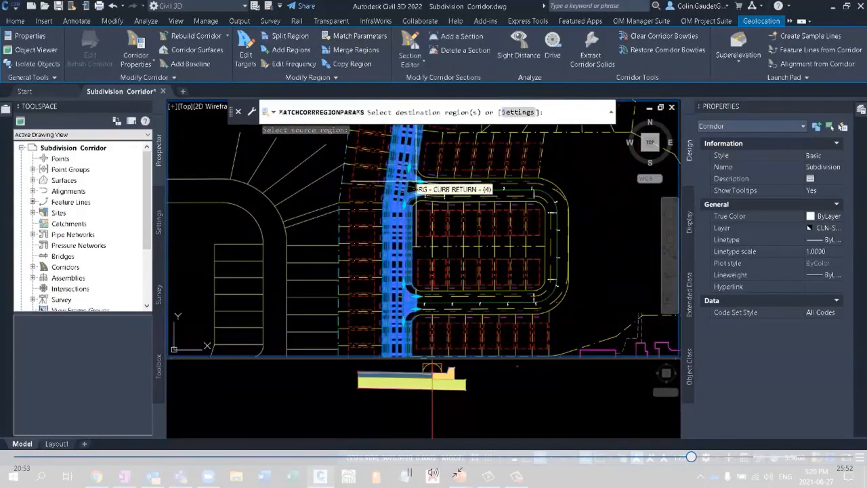
scroll(414, 189, "up", 7)
left_click(379, 246)
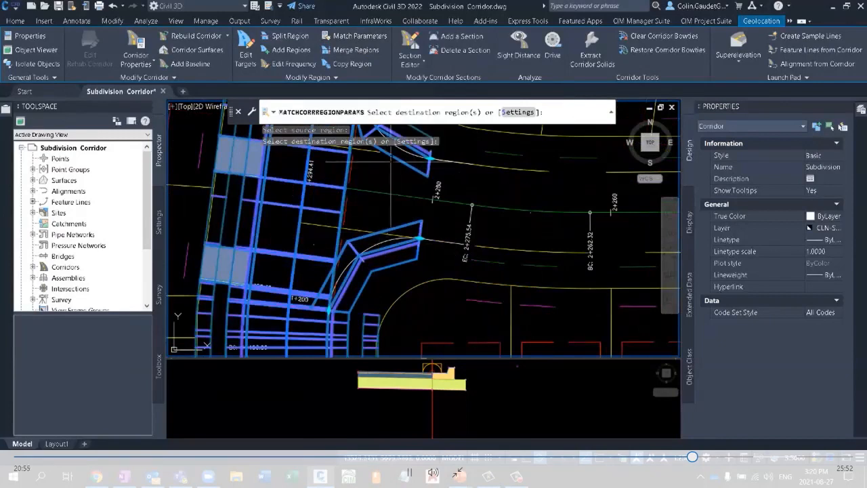
left_click(410, 154)
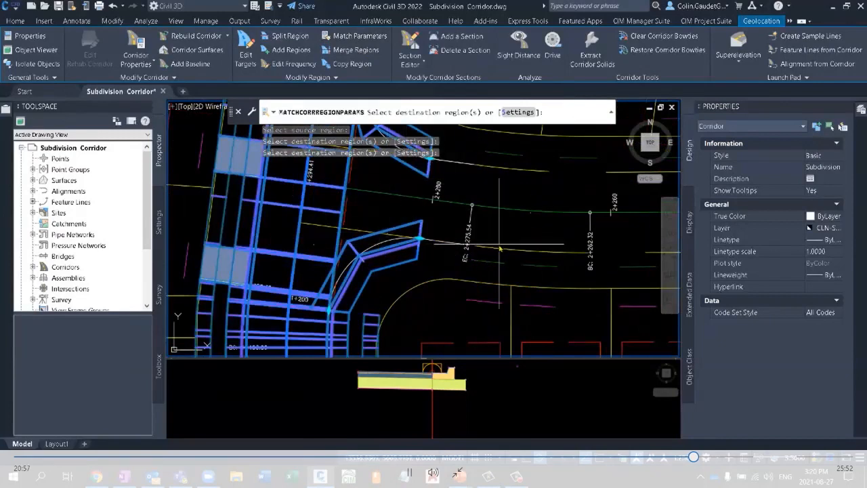
key("Return")
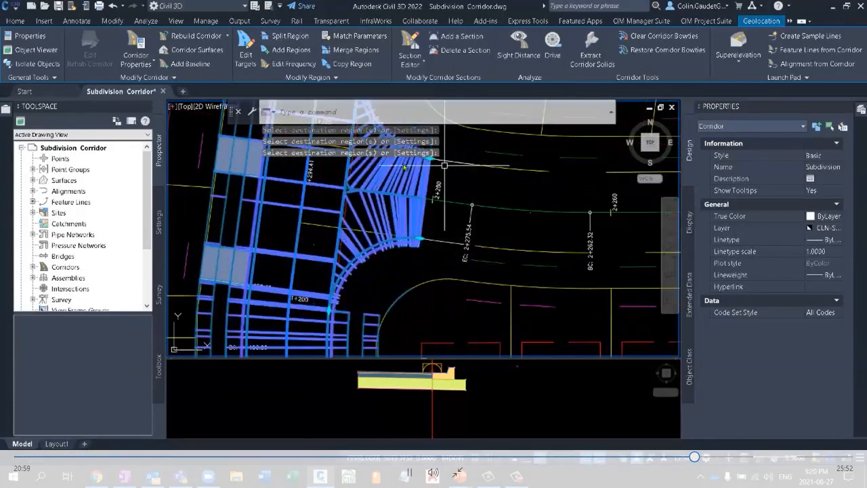
Step: Move two neighbouring driveway target polylines on the west side of the street, south of the southern intersection, slightly north together
scroll(450, 247, "down", 4)
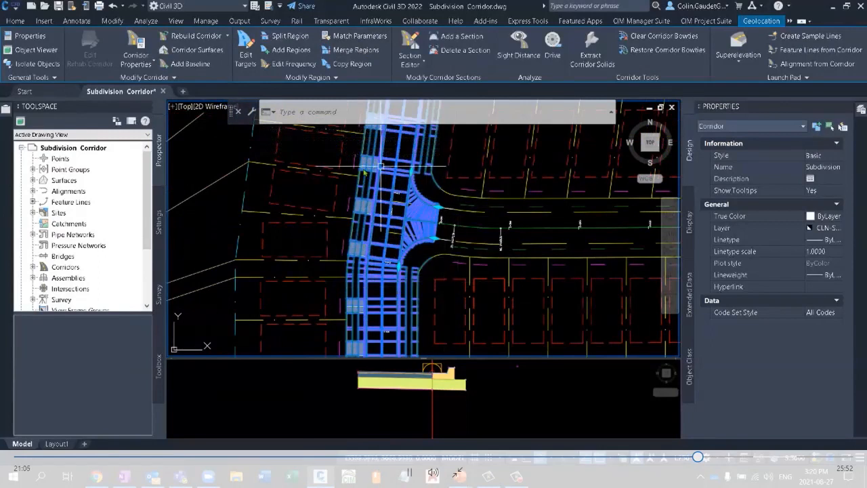
middle_click_drag(412, 294, 413, 243)
scroll(347, 174, "down", 2)
mouse_move(445, 268)
middle_mouse_down()
mouse_move(379, 200)
mouse_move(368, 199)
middle_mouse_up()
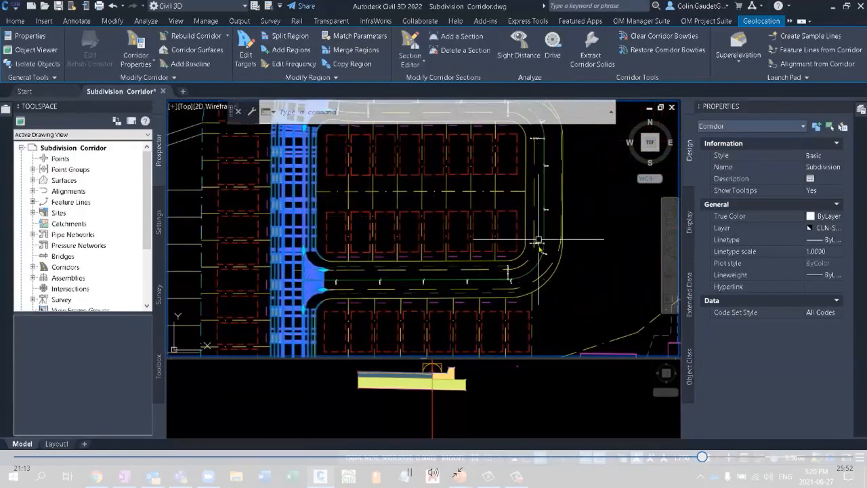
middle_click_drag(360, 310, 452, 289)
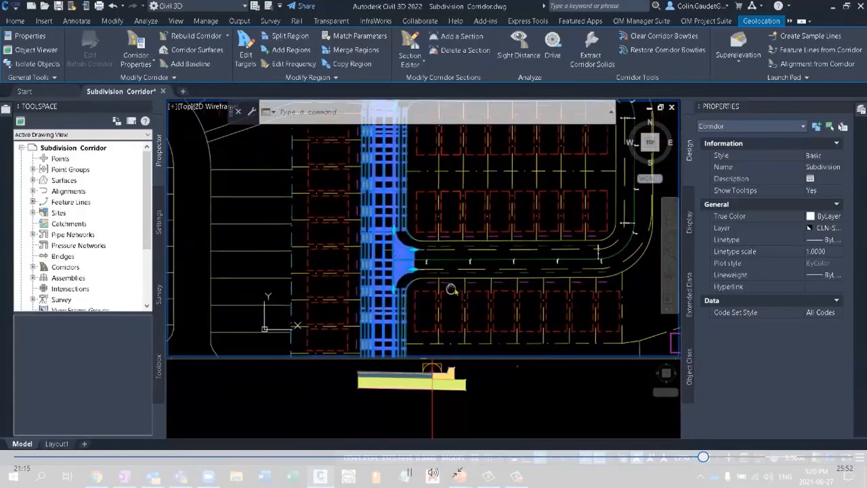
key("Escape")
middle_click_drag(406, 355, 424, 299)
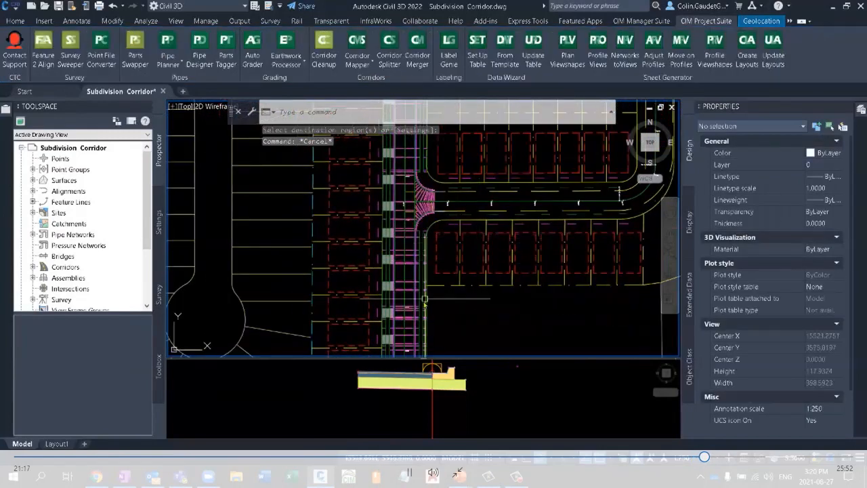
scroll(425, 299, "up", 5)
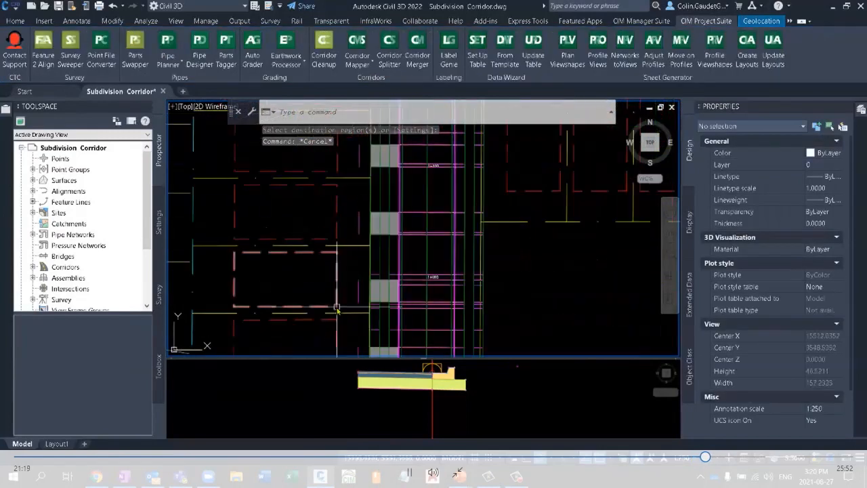
left_click(358, 290)
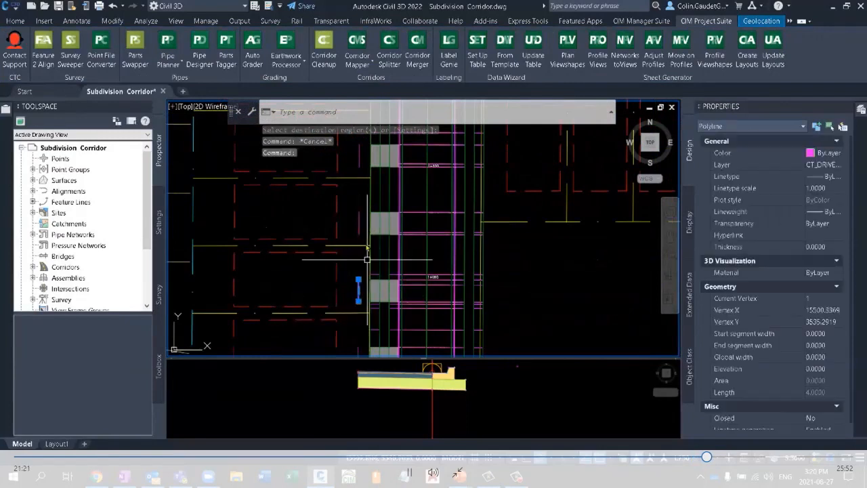
left_click(359, 224)
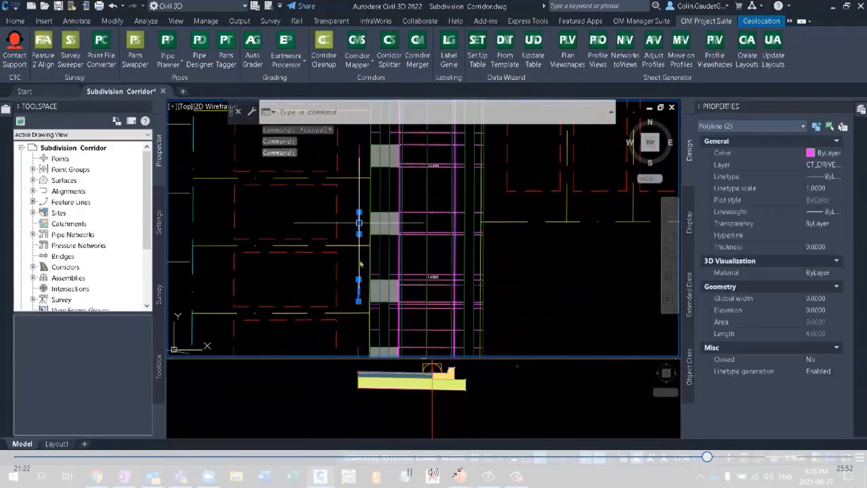
left_click(359, 223)
key("space")
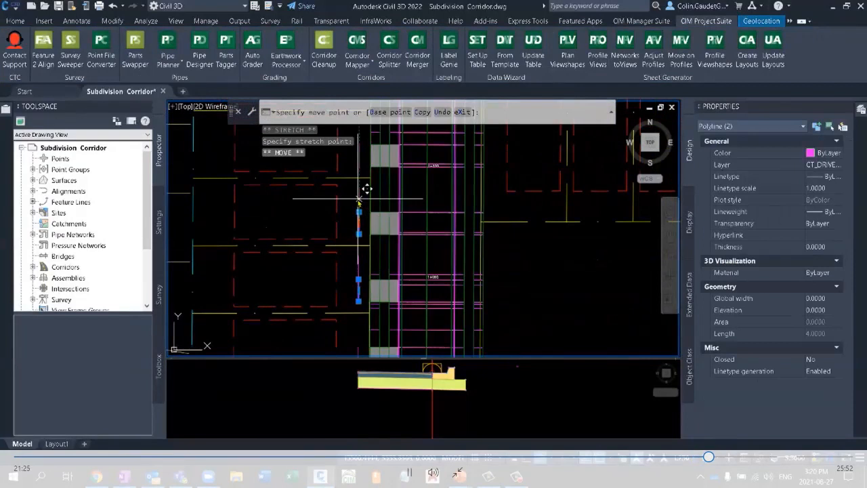
key("Escape")
key("Escape")
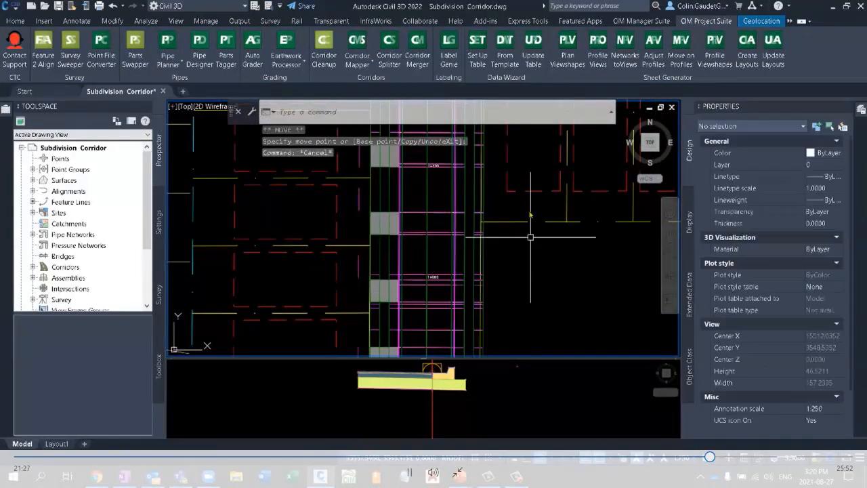
Step: Auto-map the Subdivision corridor's targets with Corridor Mapper and accept the proposed mapping
left_click(368, 63)
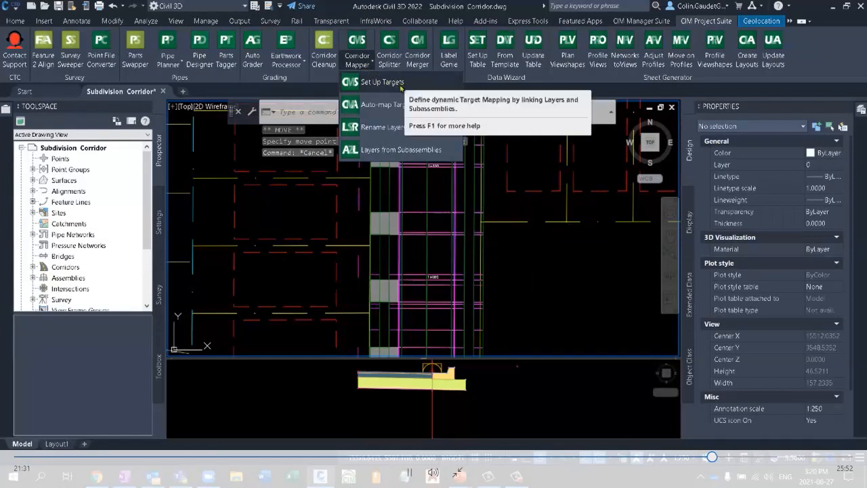
left_click(393, 108)
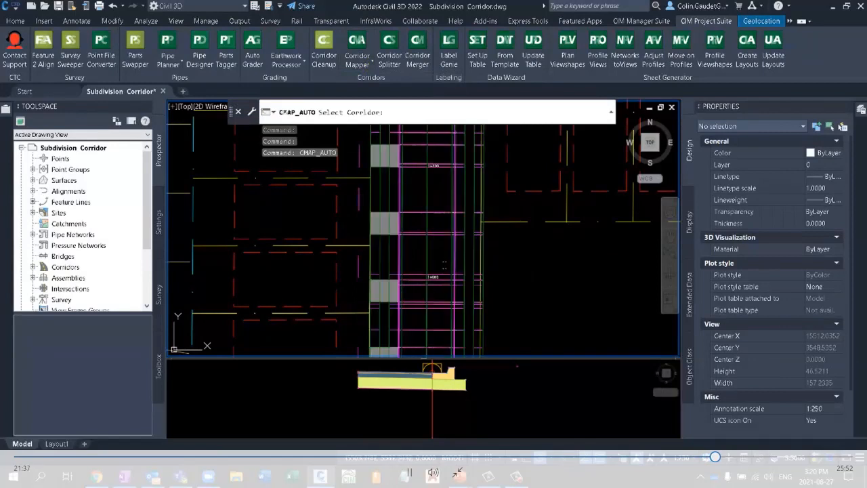
left_click(447, 275)
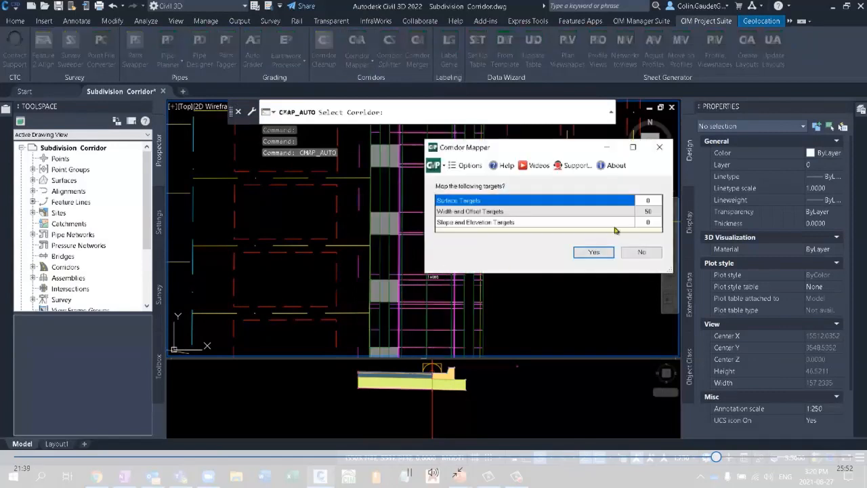
left_click(594, 253)
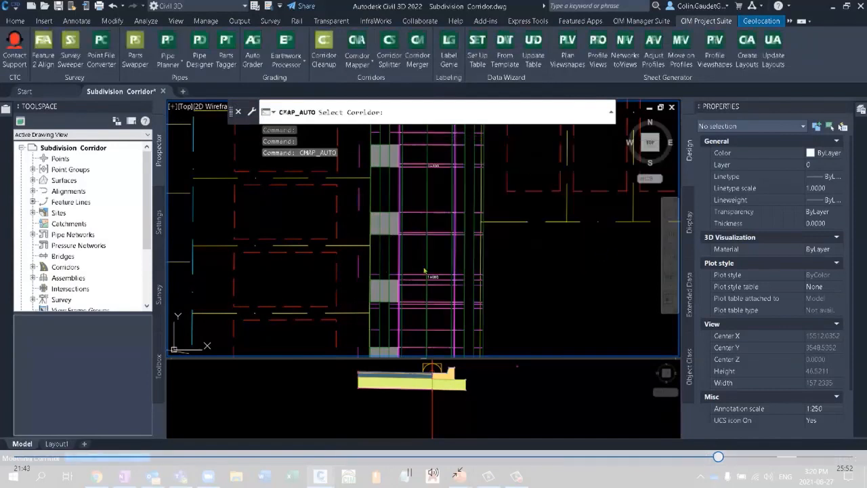
left_click(380, 225)
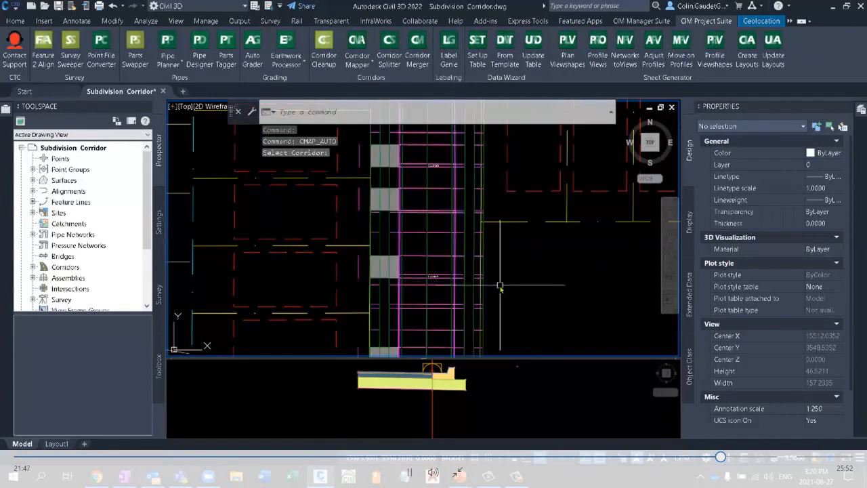
Step: Open the Corridor Mapper target setup for the Subdivision corridor and examine the Primary Road _LANE L and _LANE R width targets
left_click(357, 60)
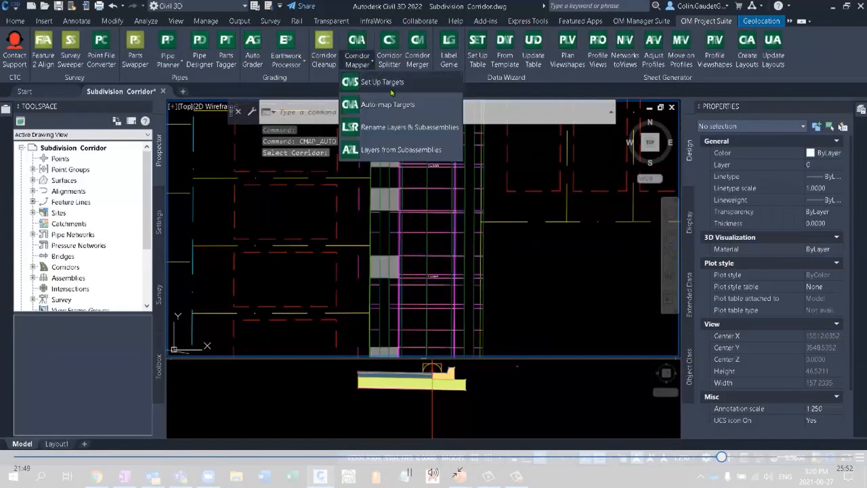
left_click(390, 92)
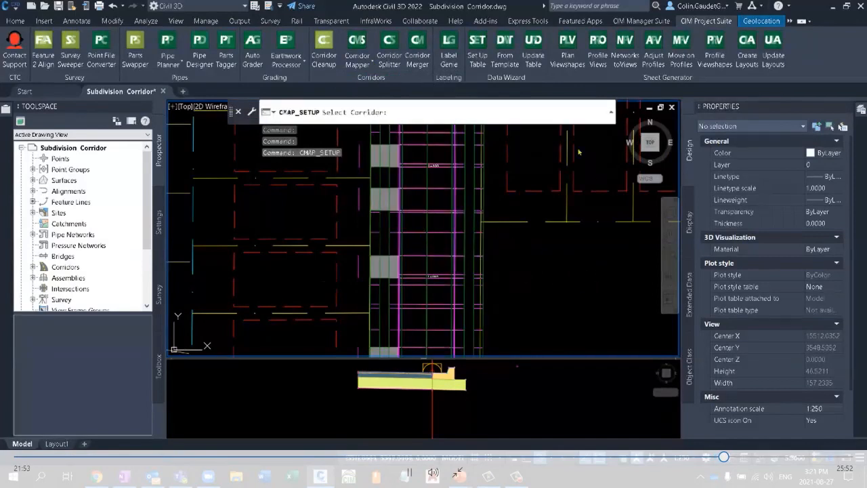
left_click(248, 267)
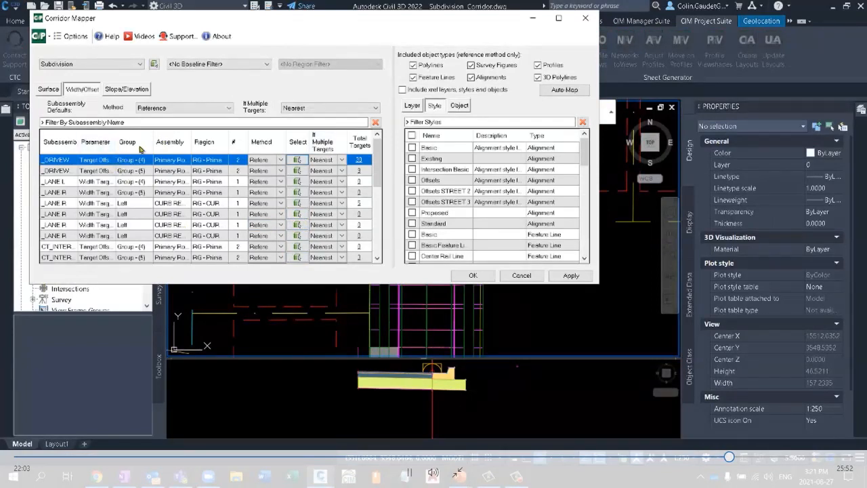
left_click(70, 183)
left_click(66, 193)
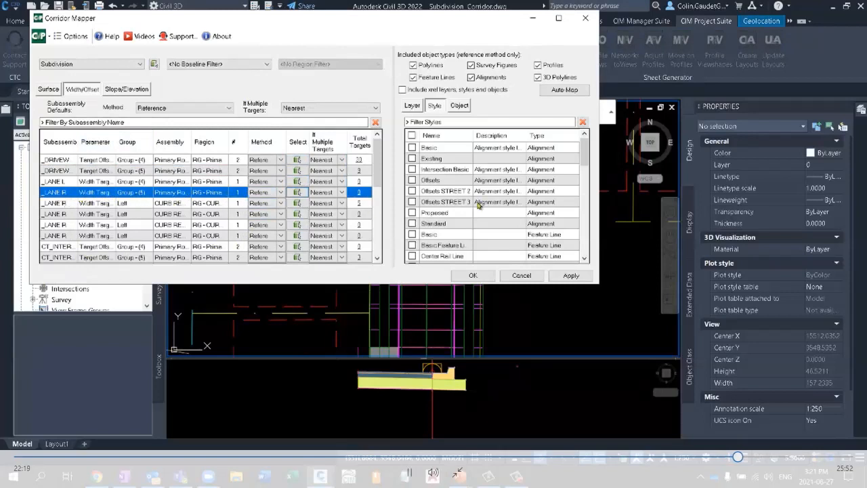
Step: Target the Primary Road _LANE R width of Group - (5) to the Offsets alignment style and review the CURB RETURN _LANE R width targets
left_click(412, 180)
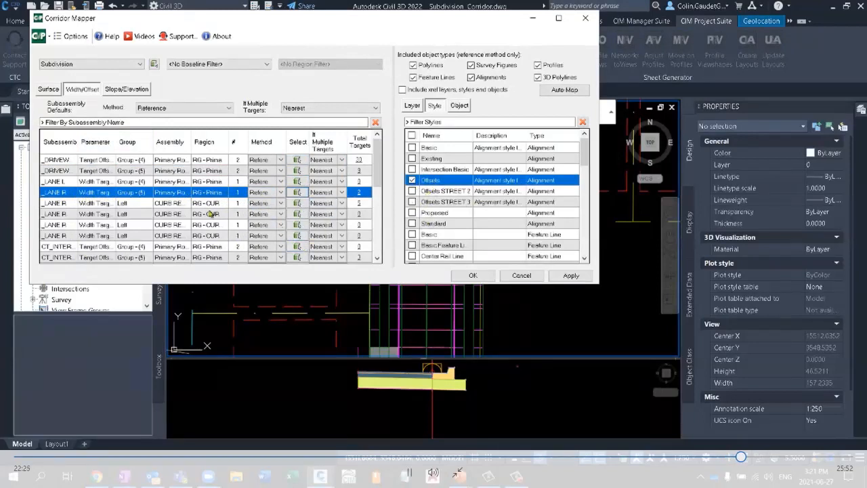
left_click(64, 204)
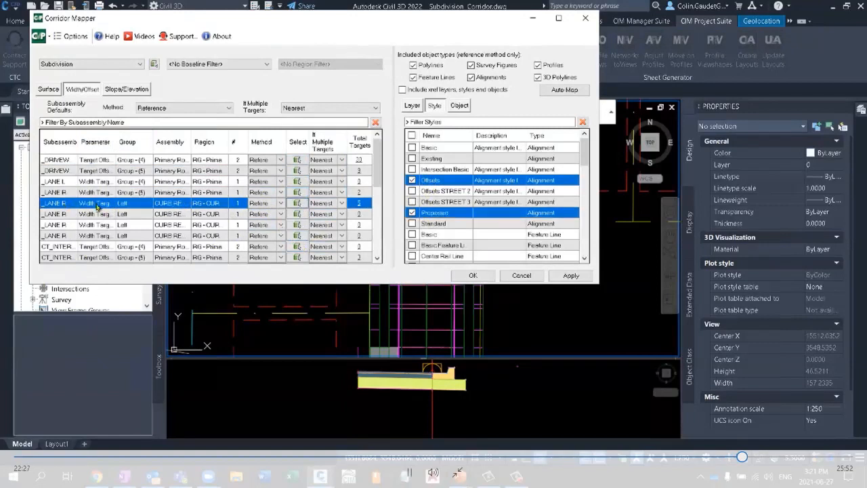
left_click(69, 236, "shift")
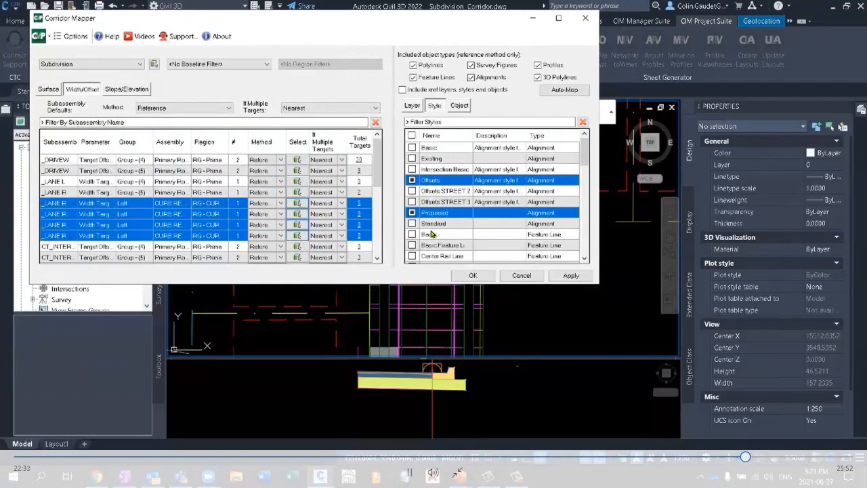
left_click(63, 203)
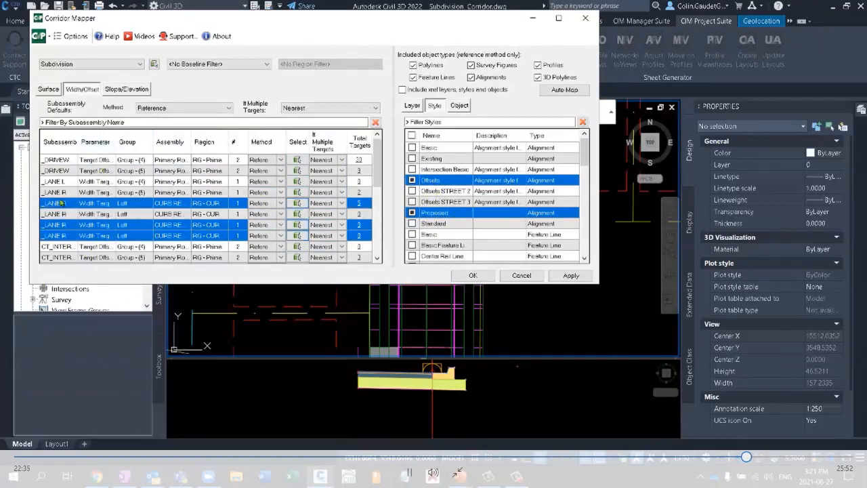
Step: Set the second CURB RETURN _LANE R width target to the Mirror method, mirroring the Primary Road _LANE R of Group - (5)
left_click(63, 215)
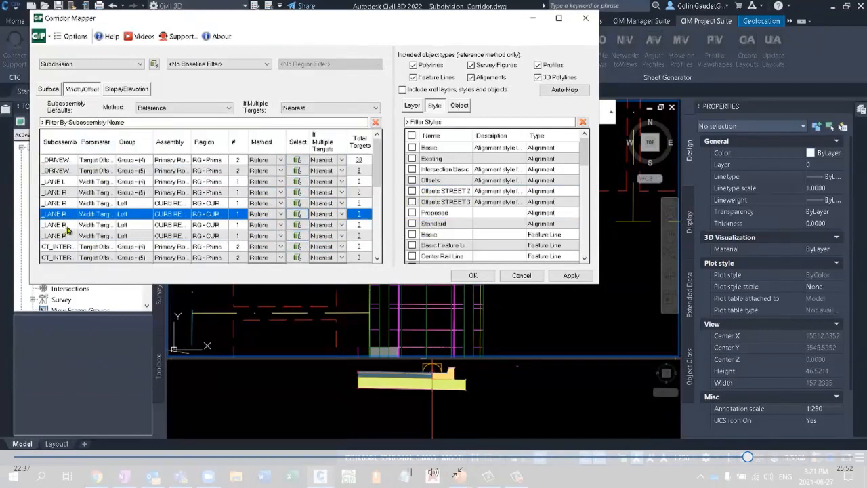
left_click(282, 214)
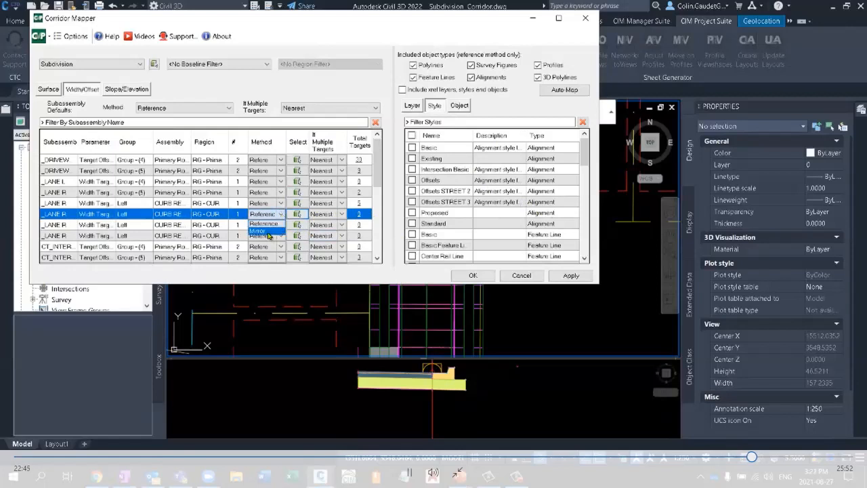
left_click(268, 232)
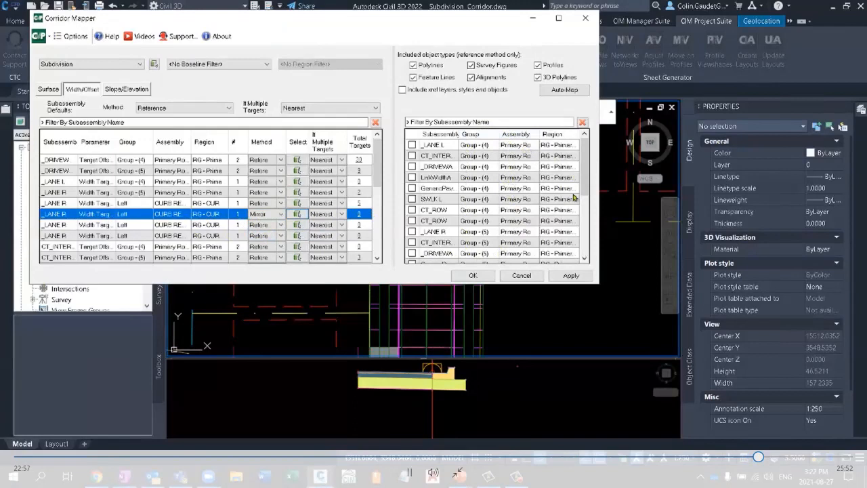
left_click_drag(598, 284, 704, 322)
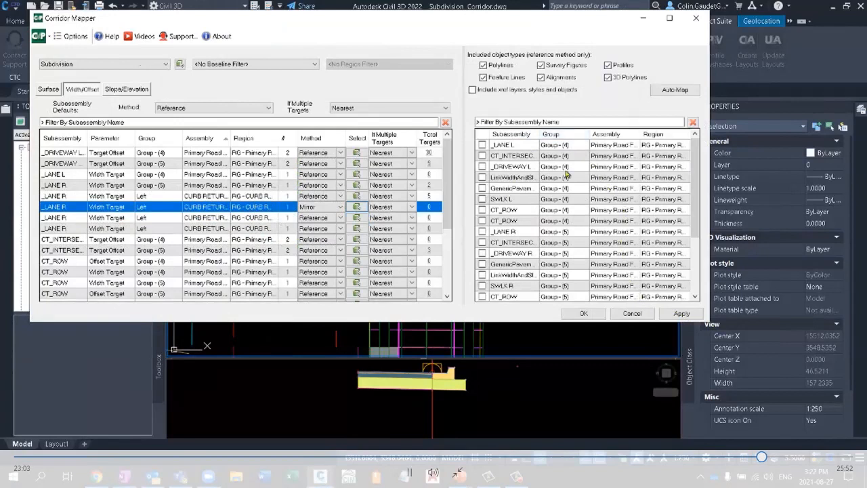
left_click(518, 232)
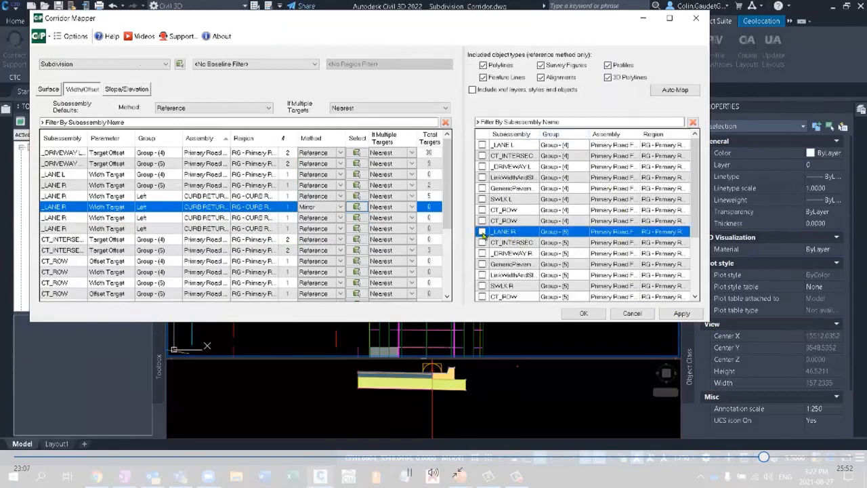
left_click(482, 232)
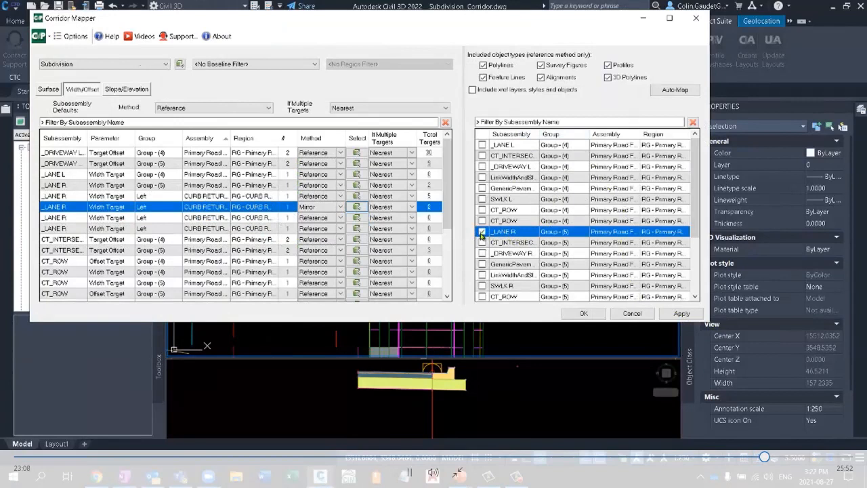
Step: Compare the mirrored CURB RETURN _LANE R target with the Primary Road _LANE R target and accept the target mapping
left_click(78, 186)
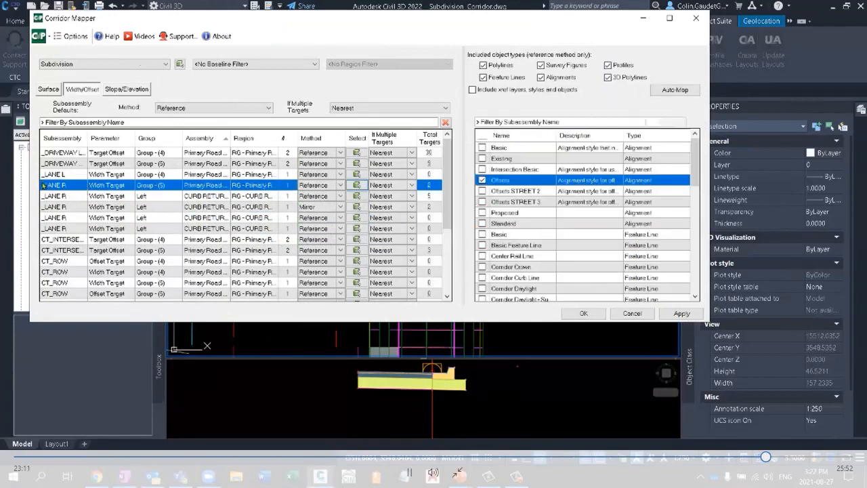
left_click(73, 207)
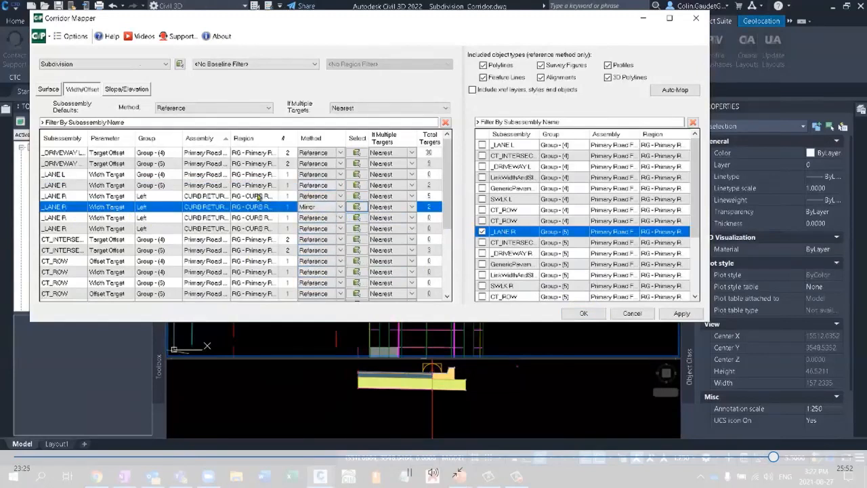
left_click(69, 185)
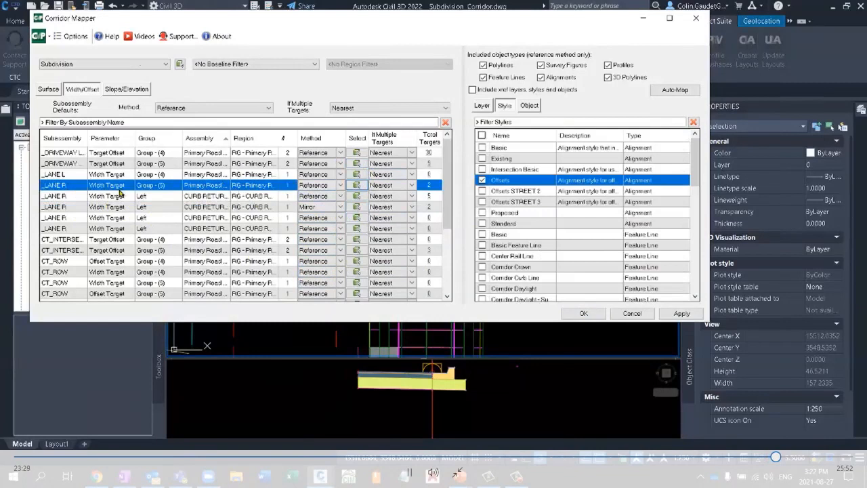
left_click(67, 210)
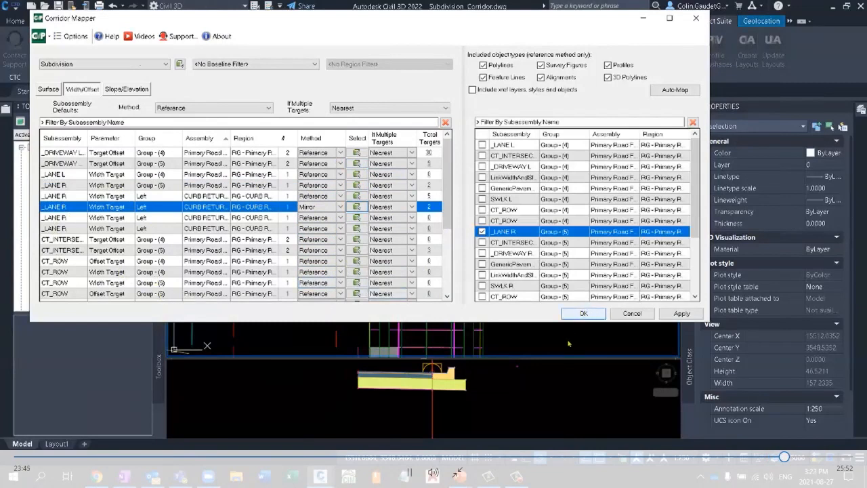
left_click(588, 315)
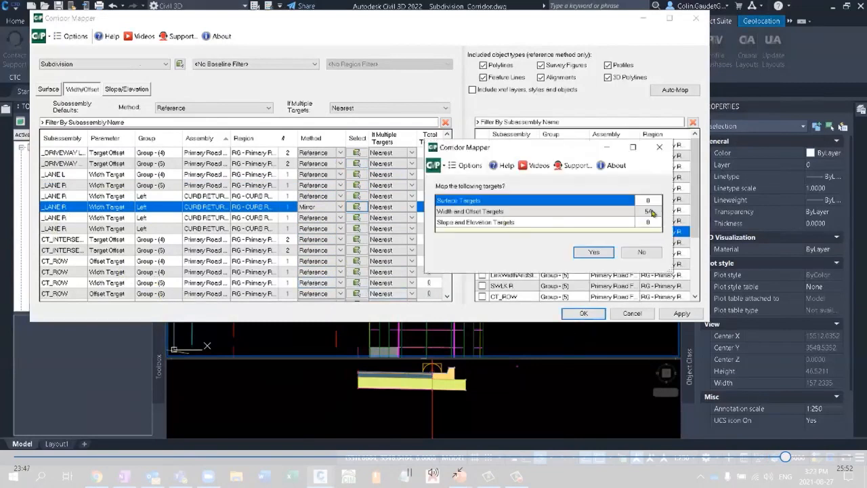
left_click(593, 253)
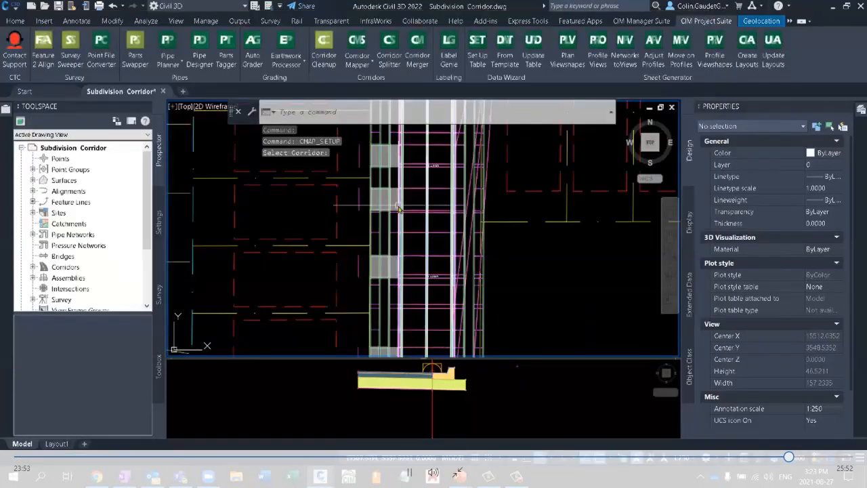
Step: Match the region parameters of RG - CURB RETURN - (1) onto RG - CURB RETURN - (2) at the southern intersection
mouse_move(527, 166)
middle_mouse_down()
mouse_move(621, 292)
mouse_move(723, 399)
middle_mouse_up()
middle_click_drag(599, 234, 497, 279)
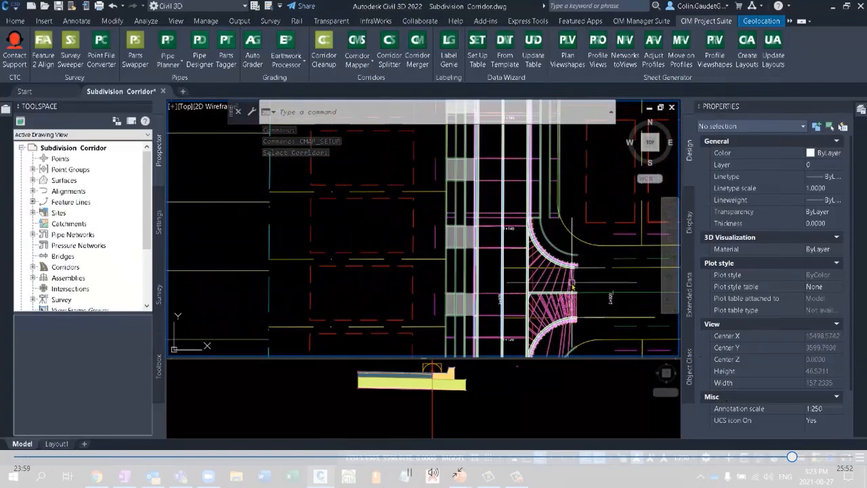
left_click(577, 316)
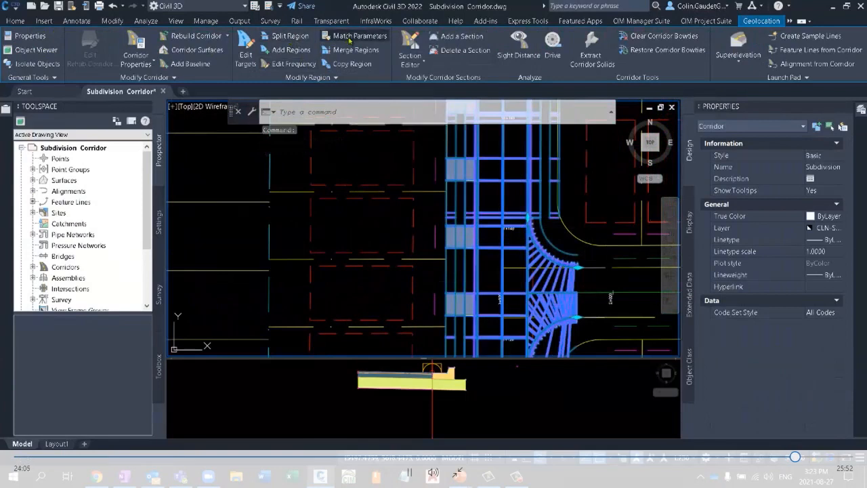
left_click(350, 39)
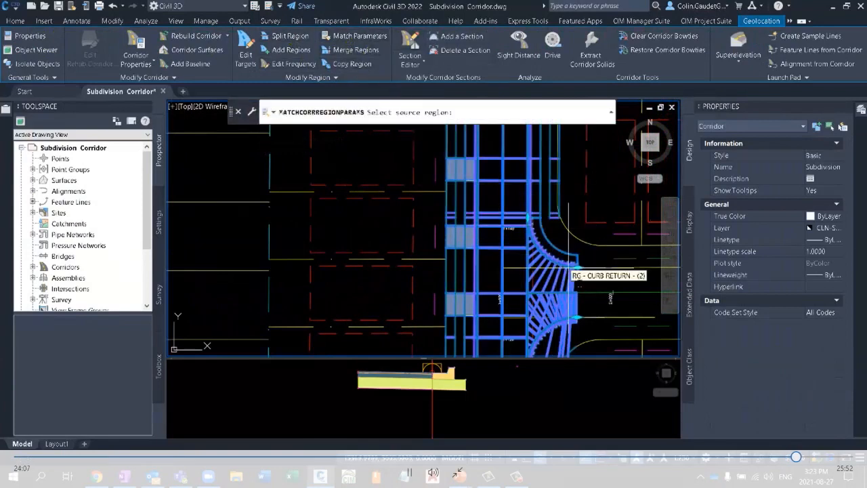
scroll(576, 305, "up", 4)
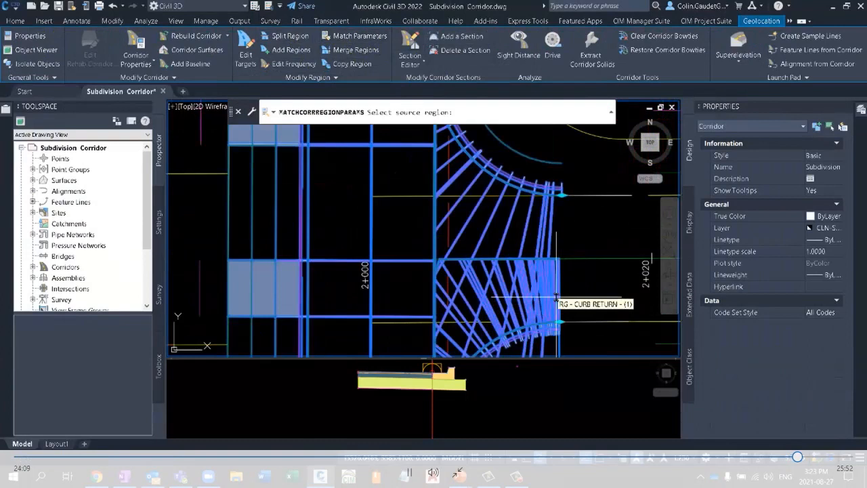
left_click(557, 298)
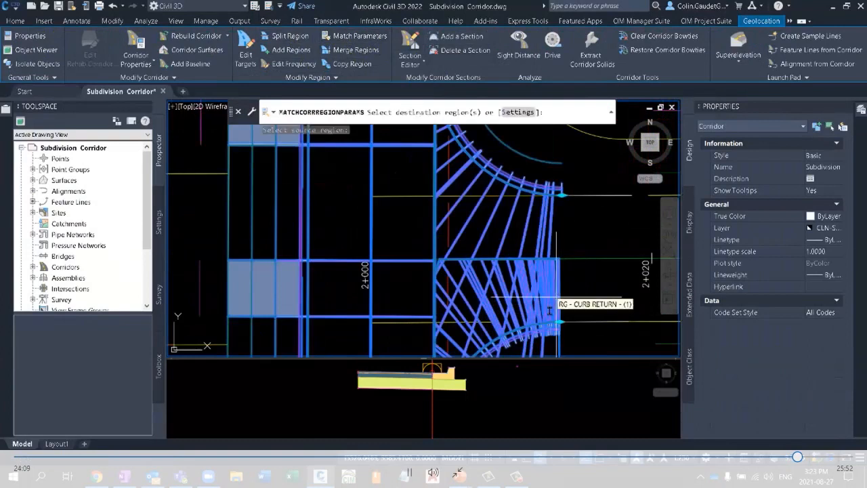
left_click(512, 217)
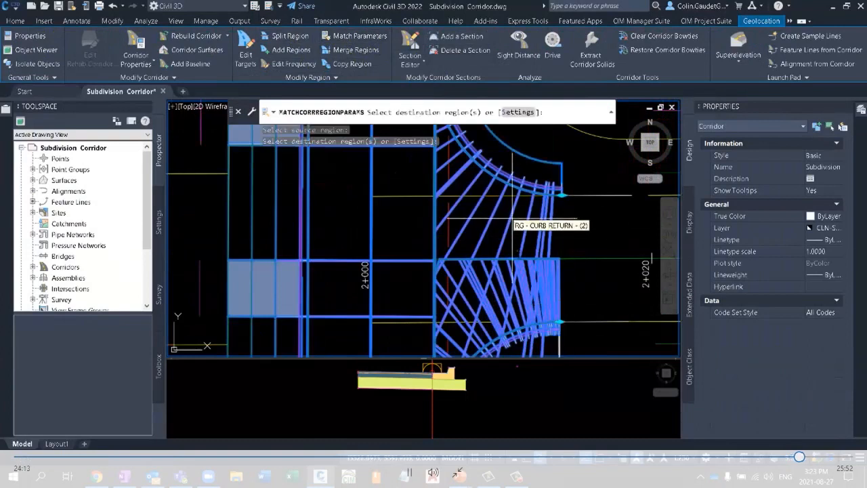
key("Return")
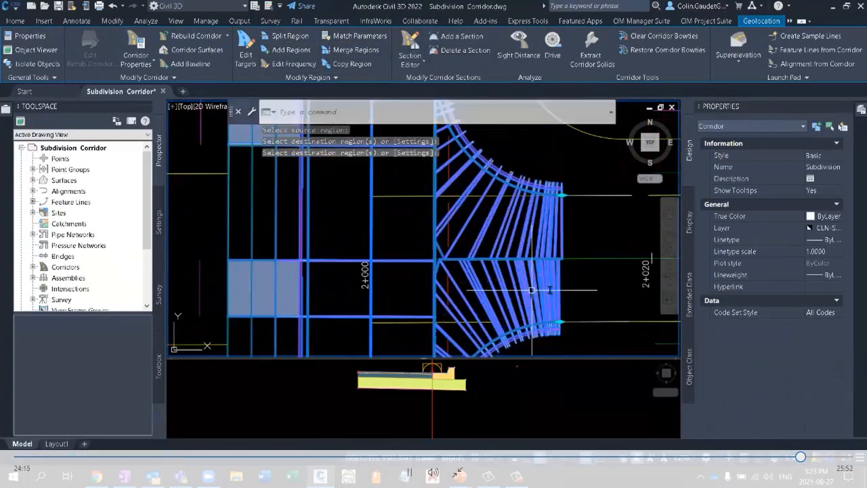
Step: Examine the corridor's curb return regions from the southern intersection up to the northern one, leaving nothing selected
middle_click_drag(519, 208, 523, 300)
scroll(521, 297, "down", 4)
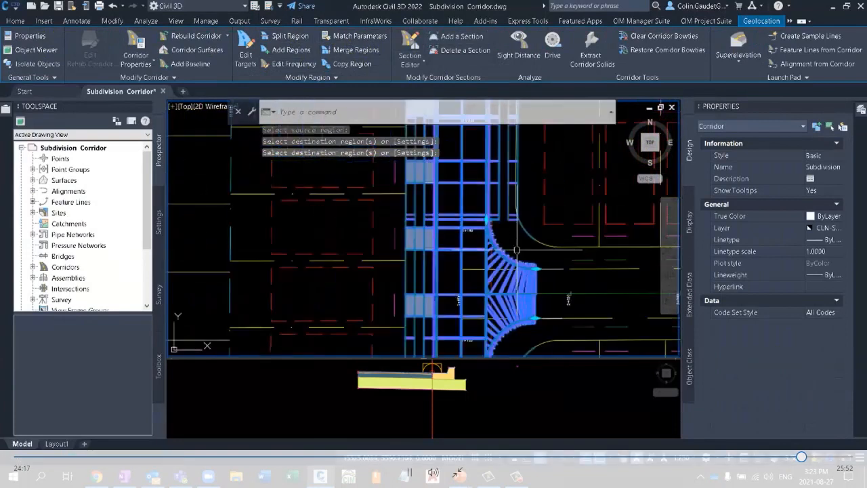
middle_click_drag(507, 187, 504, 287)
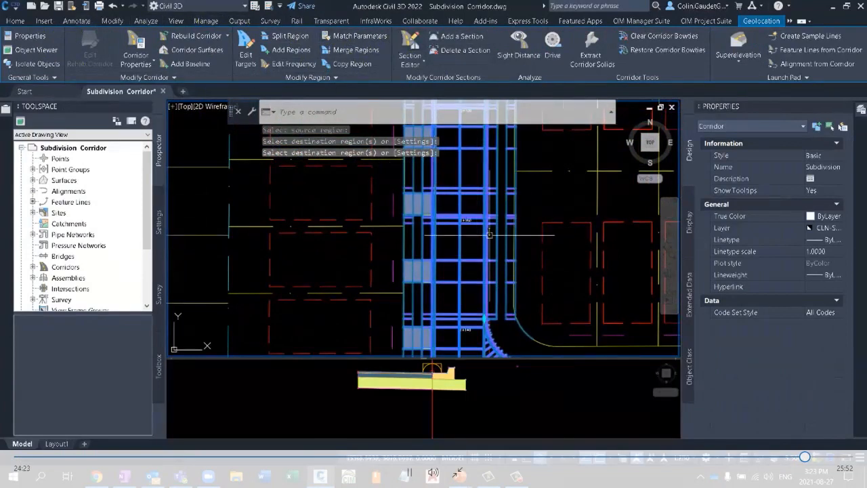
middle_click_drag(490, 204, 483, 350)
middle_click_drag(471, 186, 482, 309)
middle_click_drag(517, 175, 513, 255)
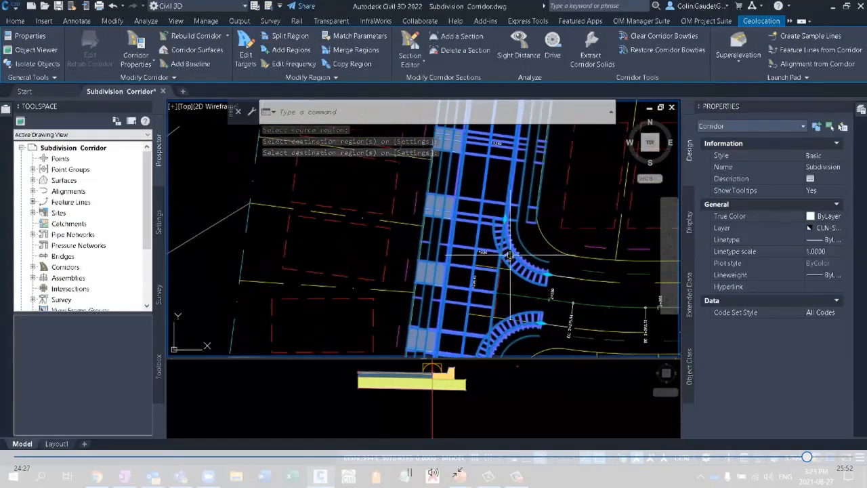
scroll(511, 280, "down", 3)
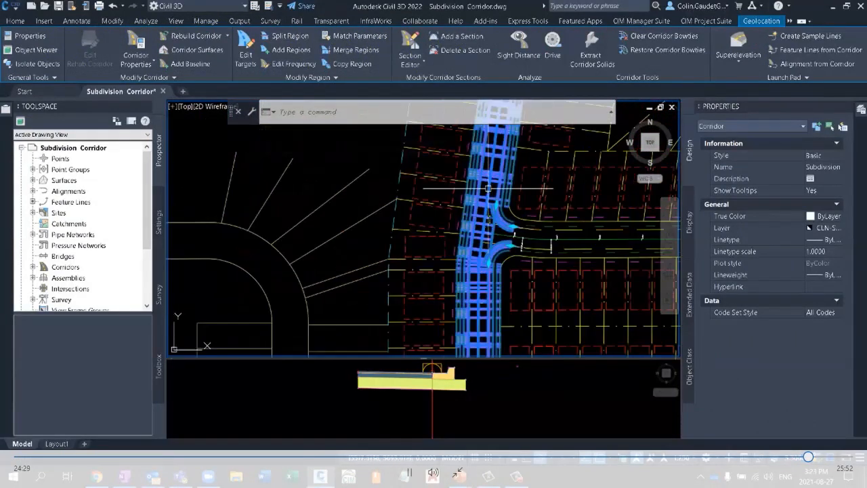
middle_click_drag(490, 181, 464, 129)
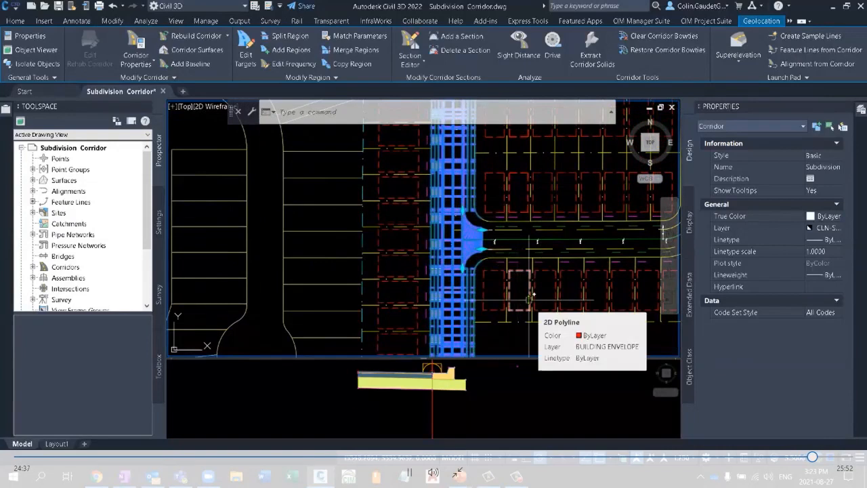
key("Escape")
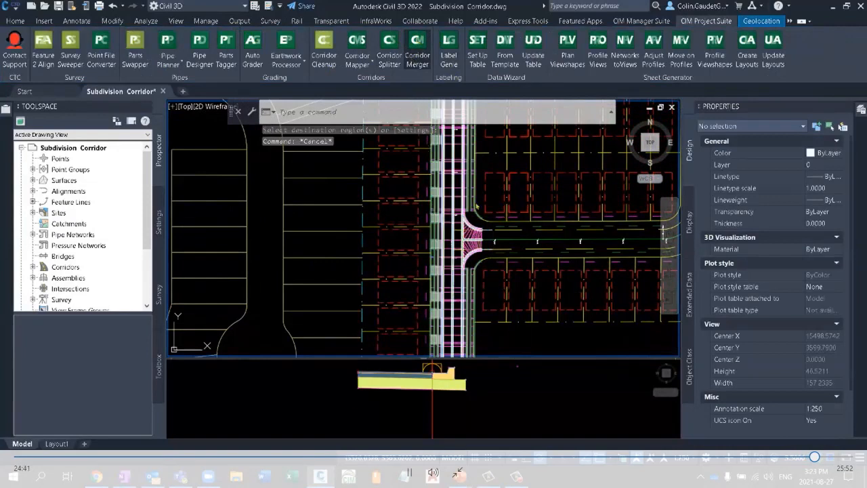
Step: Open the Corridor Mapper target setup for the Subdivision corridor and review the layer, style and object target options
left_click(418, 47)
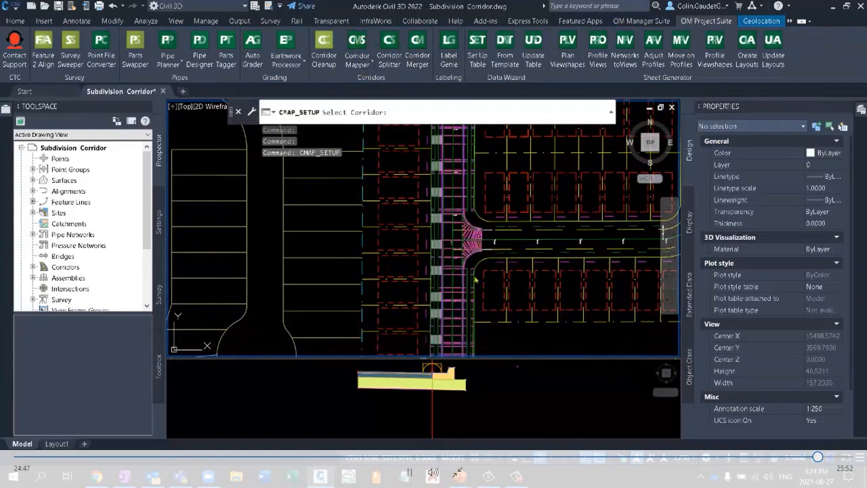
left_click(477, 278)
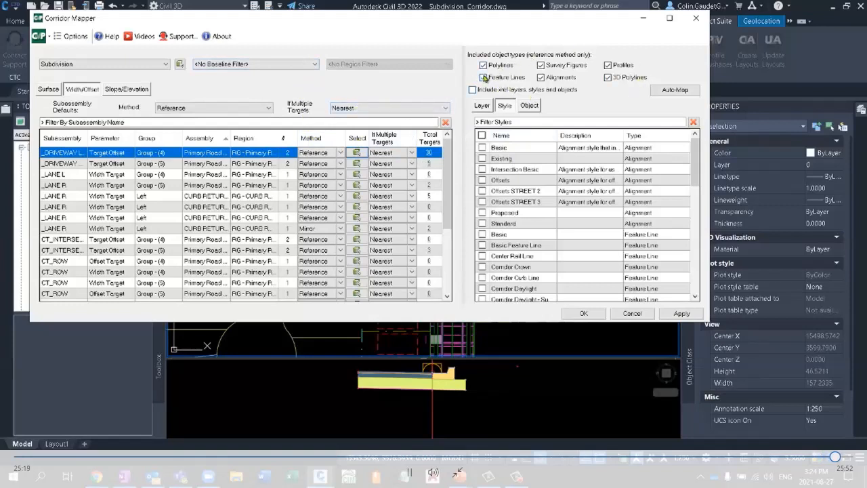
left_click(482, 106)
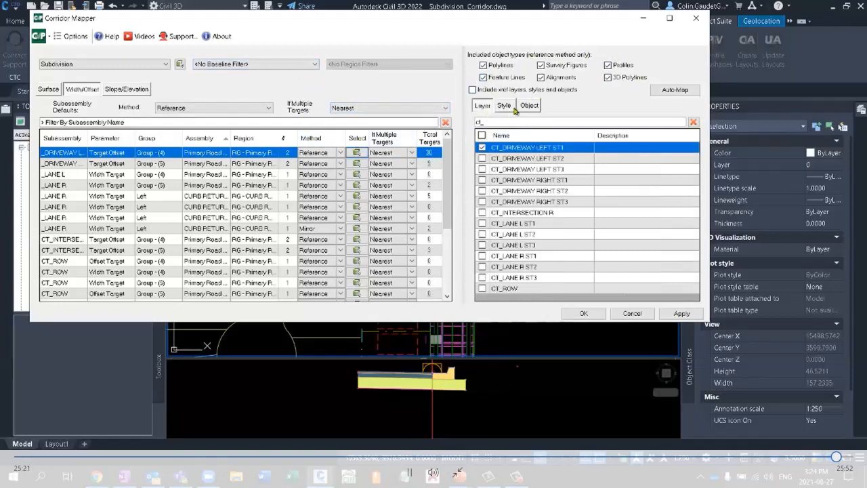
left_click(513, 107)
left_click(529, 107)
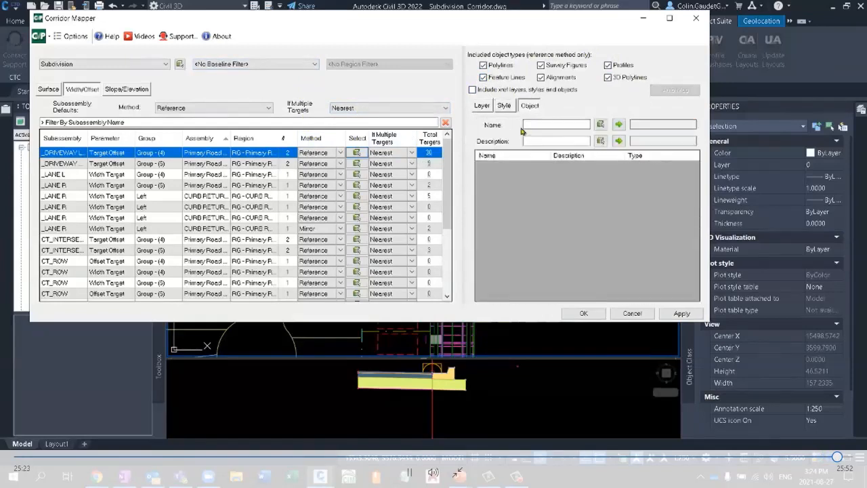
left_click(482, 106)
Step: Clear the ct_ layer filter, look through the baseline filter choices, and close the target setup without mapping
double_click(503, 121)
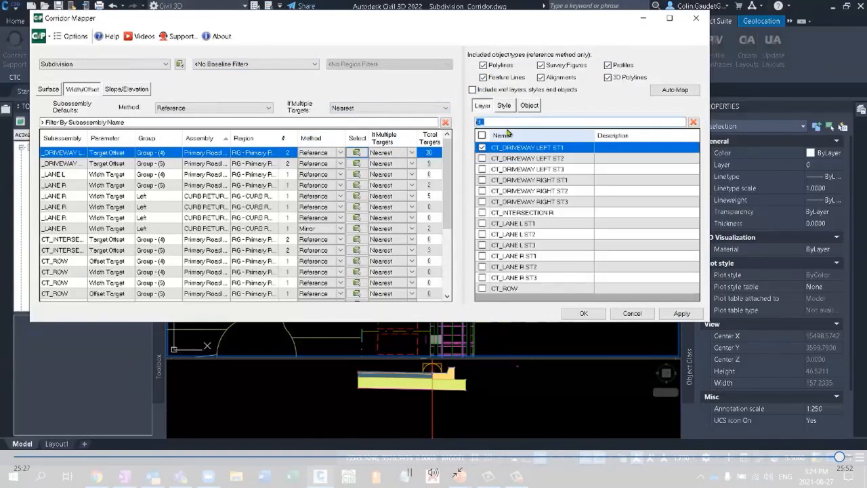
key("BackSpace")
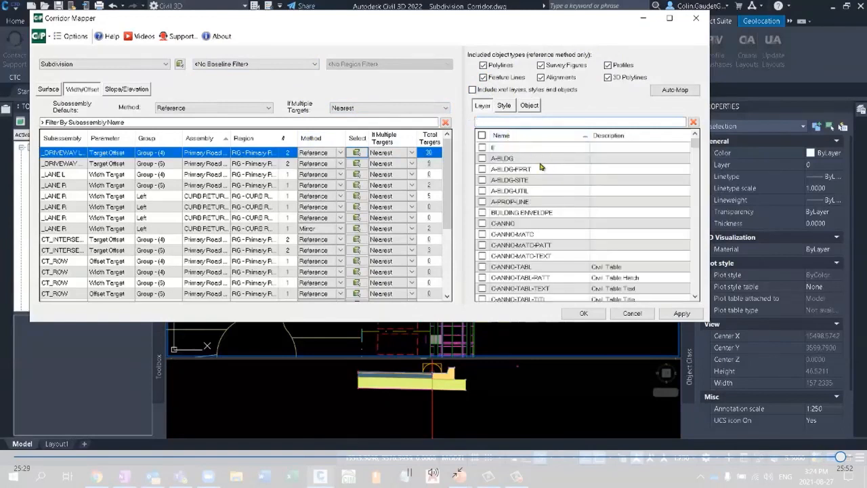
left_click(178, 122)
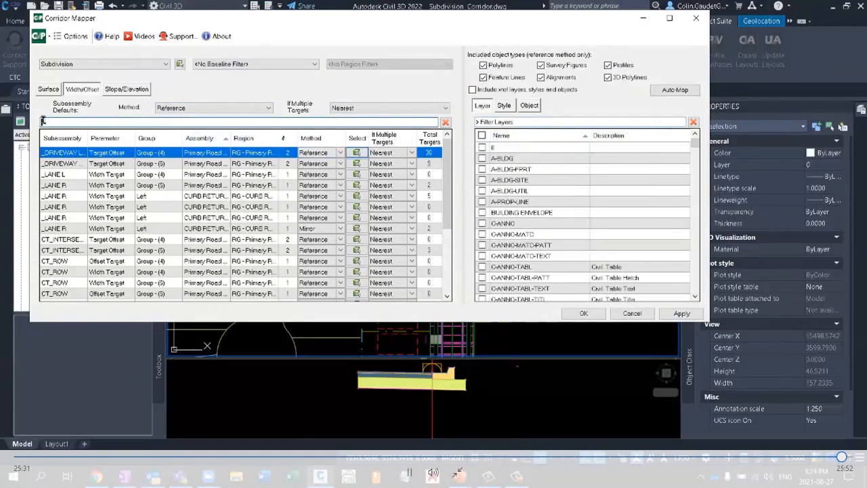
left_click(280, 65)
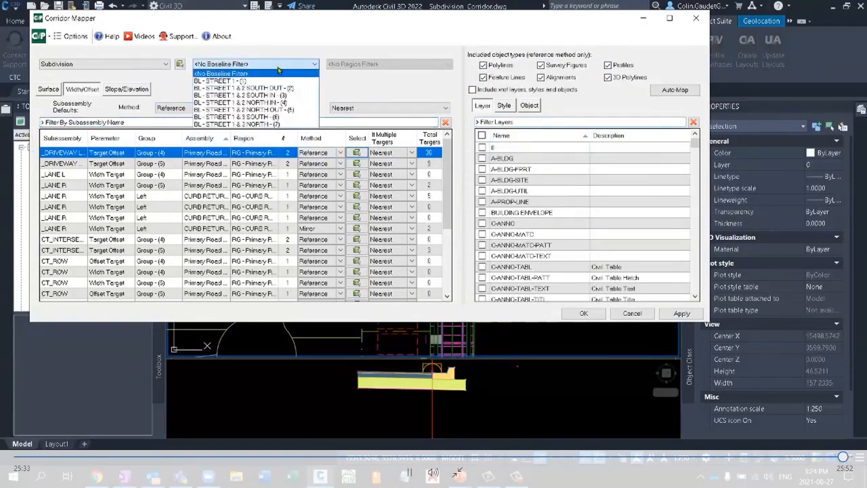
left_click(377, 90)
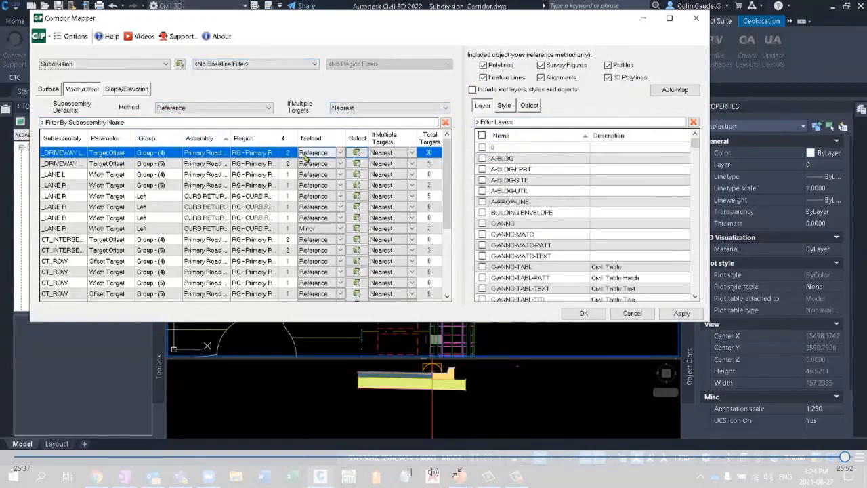
left_click(696, 18)
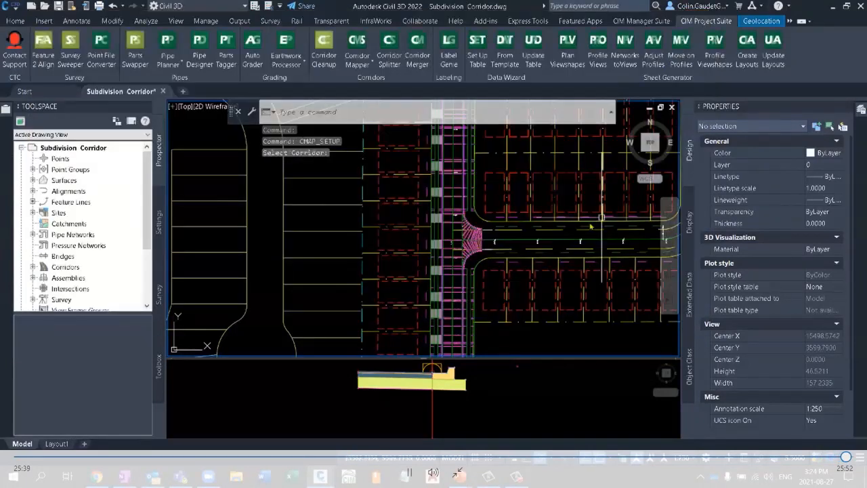
scroll(484, 237, "up", 3)
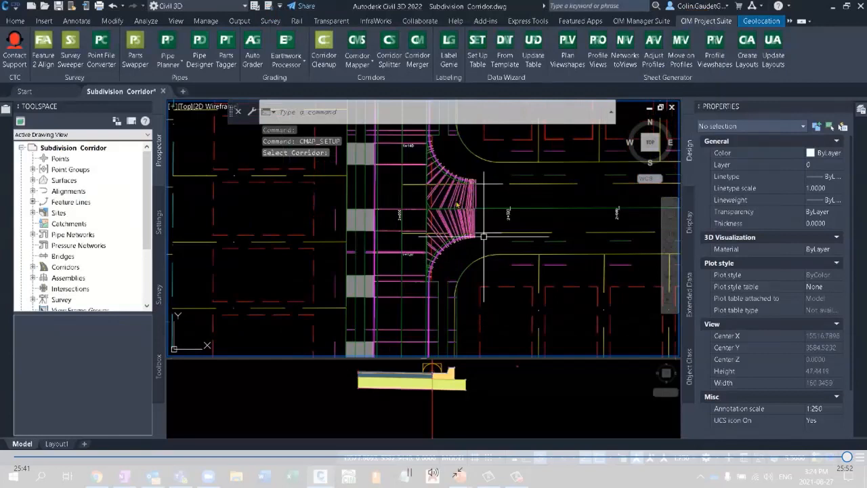